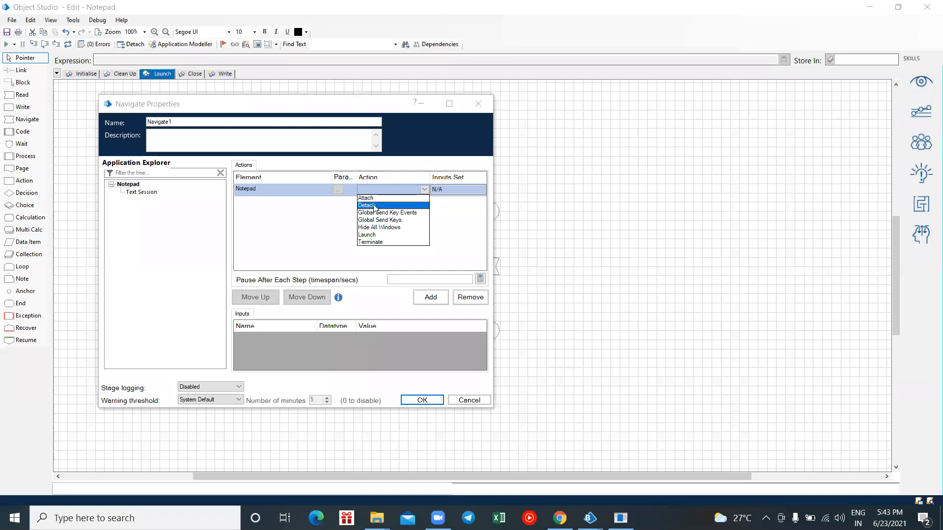
Set the Navigate1 stage's Notepad action to Launch and confirm its properties.
{"action": "left_click", "coordinate": [375, 213]}
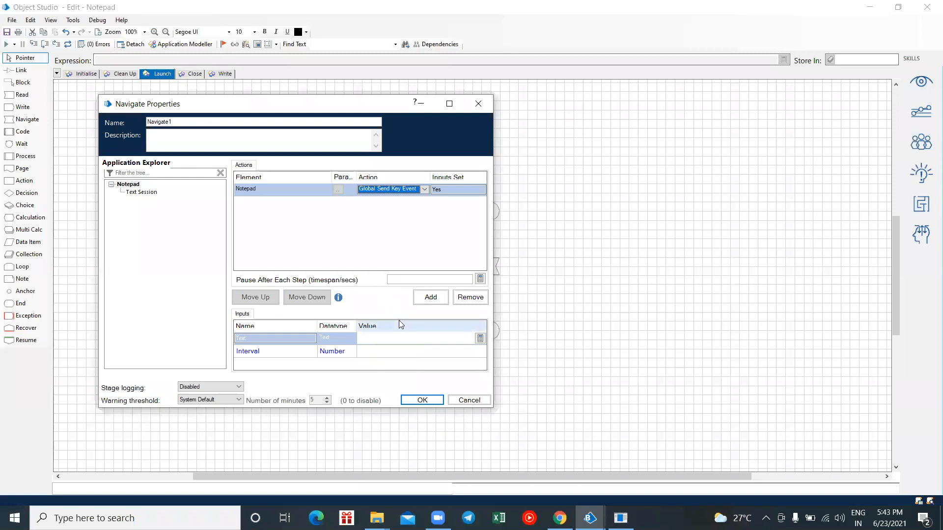
{"action": "left_click", "coordinate": [424, 189]}
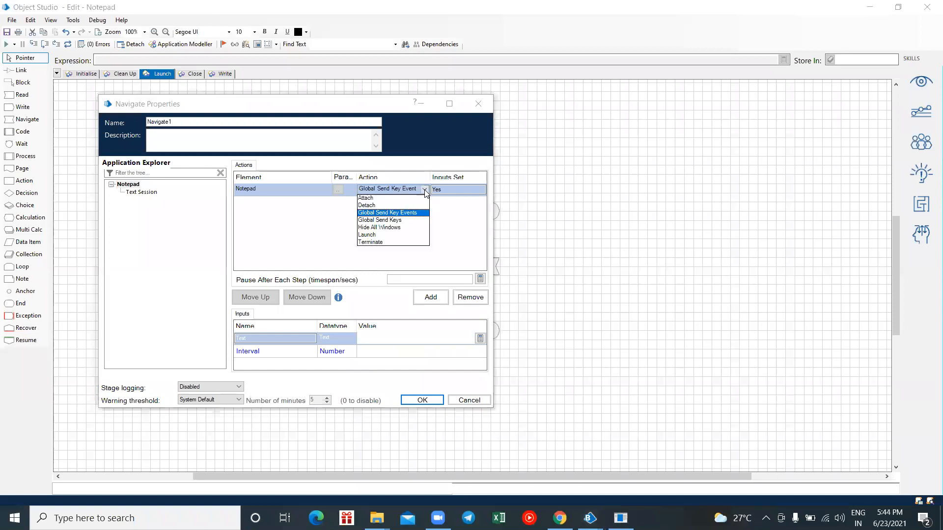
{"action": "left_click", "coordinate": [391, 235]}
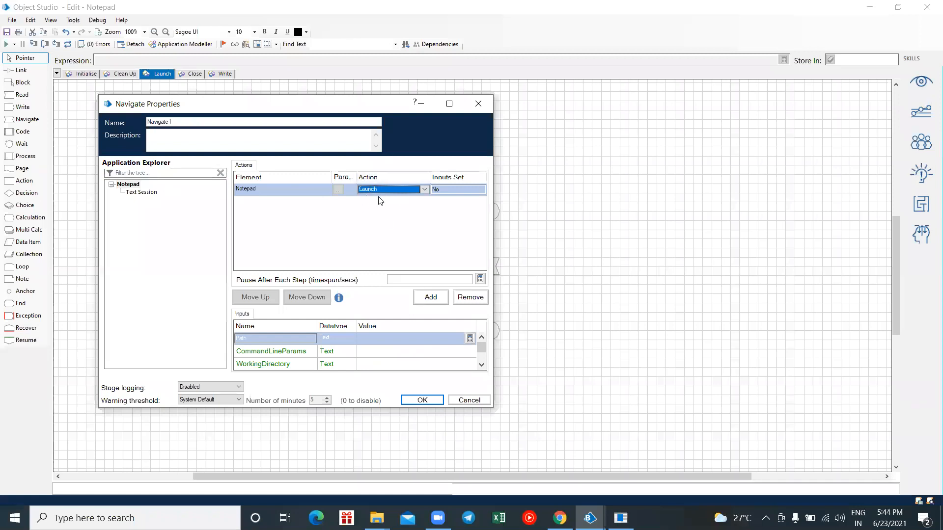
{"action": "left_click", "coordinate": [422, 400]}
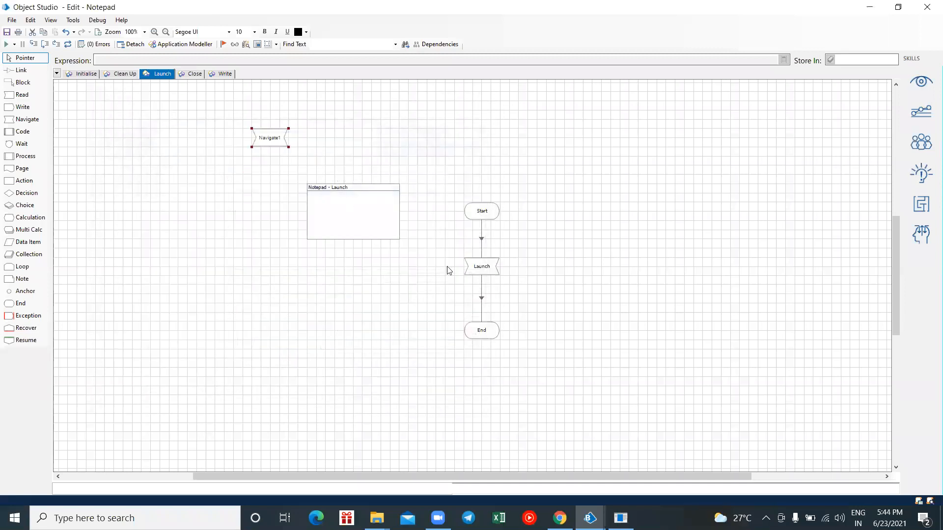
Delete the spare Navigate1 stage from the Launch page and close the running Notepad window.
{"action": "double_click", "coordinate": [274, 140]}
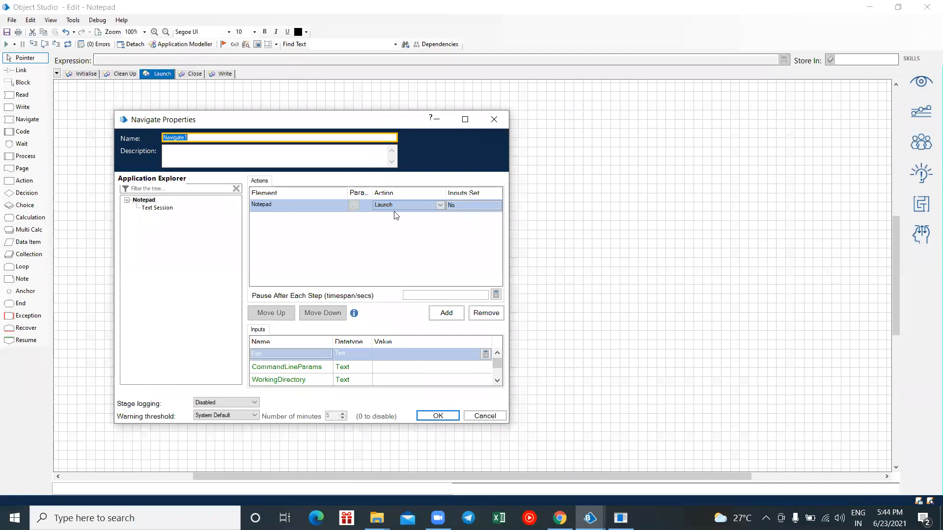
{"action": "key", "text": "Return"}
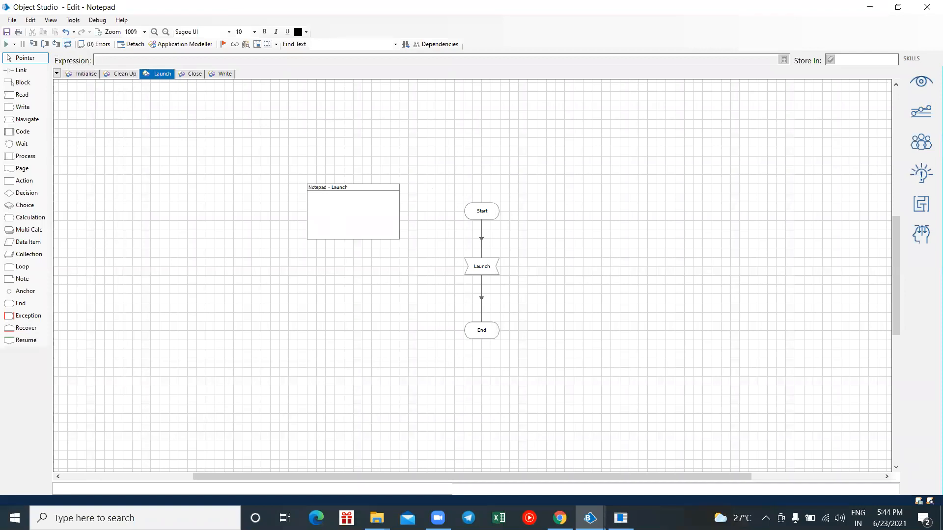
{"action": "mouse_move", "coordinate": [621, 518]}
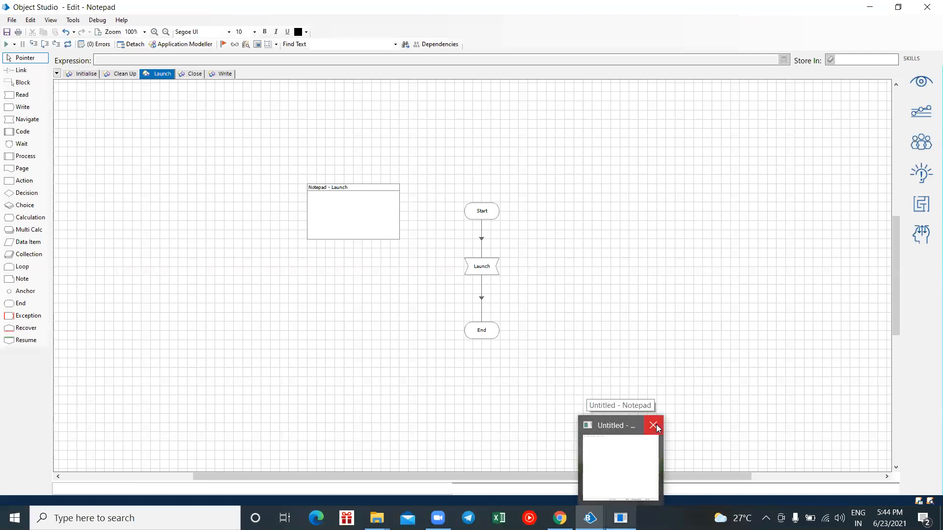
{"action": "left_click", "coordinate": [653, 425]}
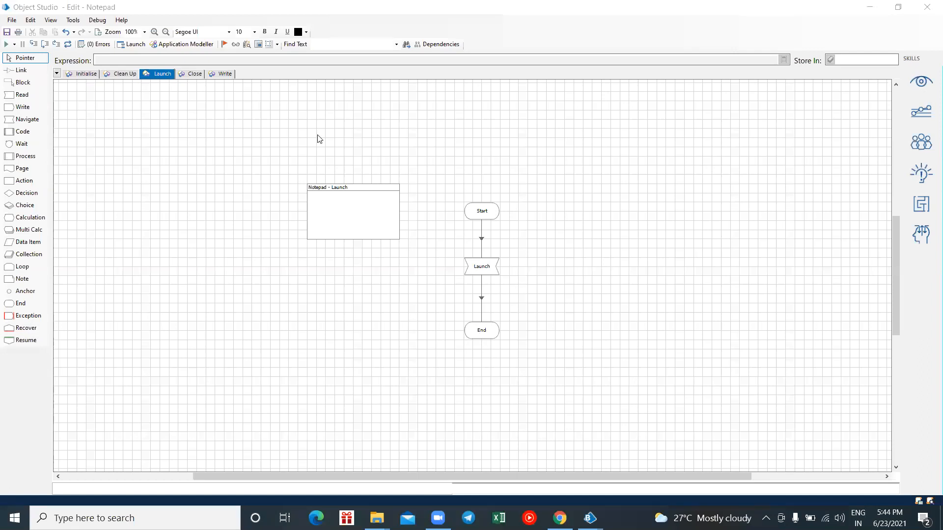
Run the Launch page to open Notepad, then display the Close page's Start → Terminate → End flow.
{"action": "left_click", "coordinate": [195, 74]}
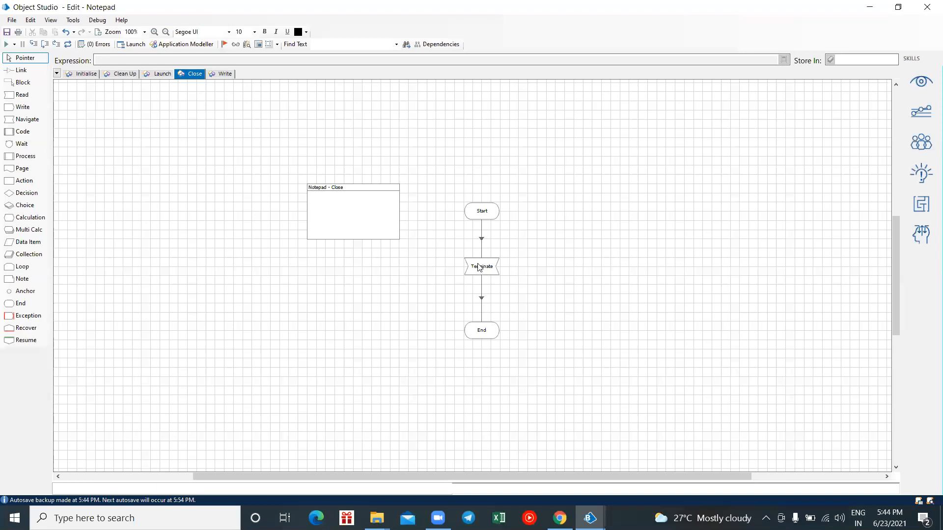
{"action": "left_click", "coordinate": [158, 78]}
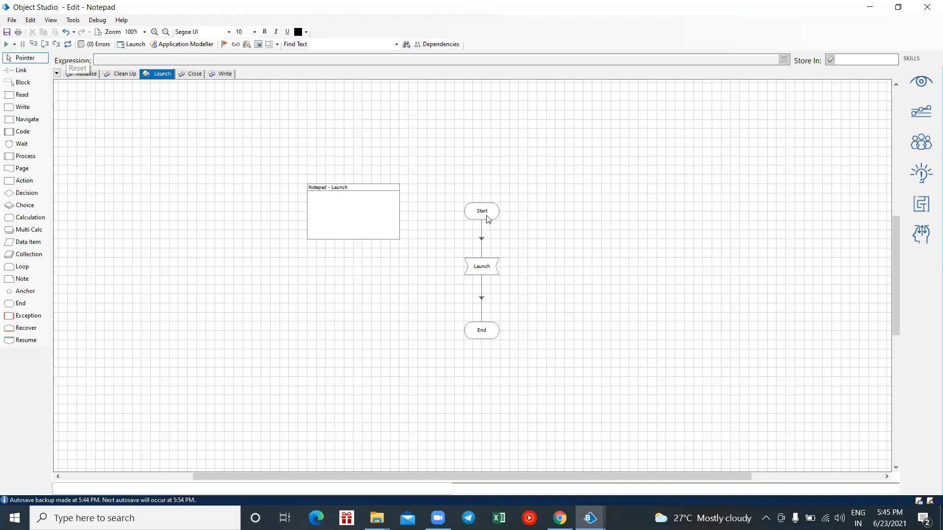
{"action": "left_click", "coordinate": [6, 45]}
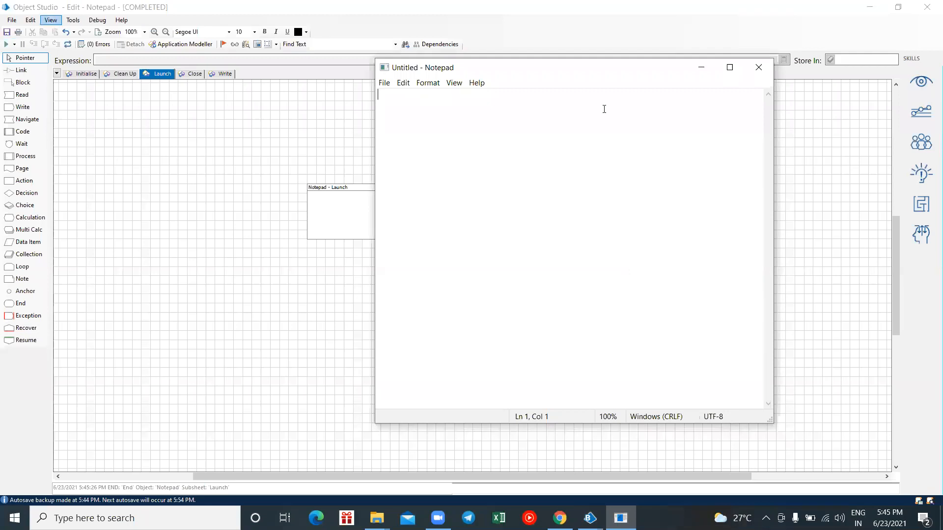
{"action": "left_click", "coordinate": [191, 74]}
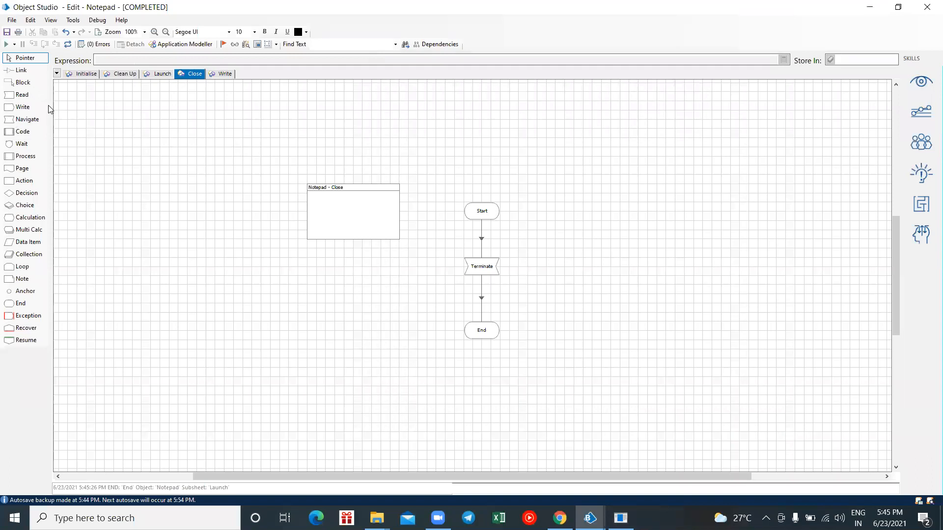
Try a Navigate stage with Notepad set to Terminate on the Close page, delete it, and reset.
{"action": "left_click_drag", "start_coordinate": [49, 109], "coordinate": [191, 115]}
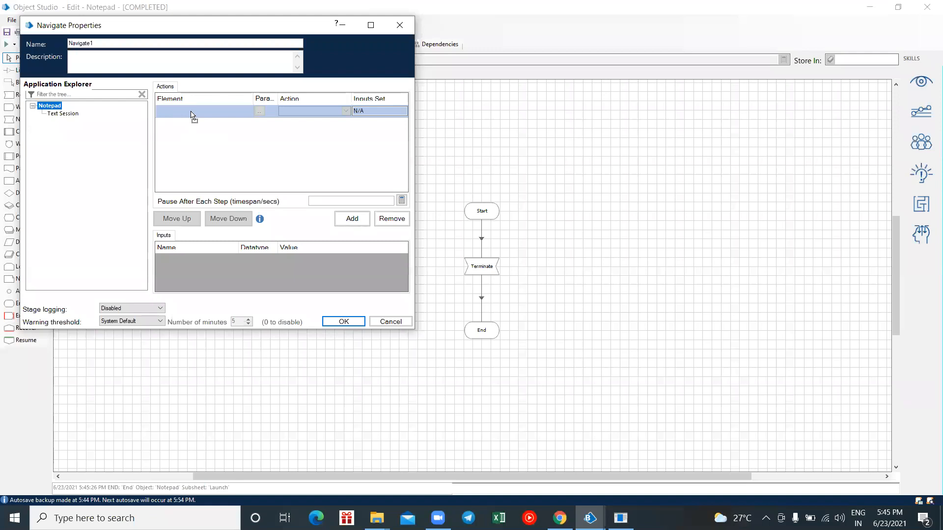
{"action": "left_click_drag", "start_coordinate": [191, 115], "coordinate": [191, 115]}
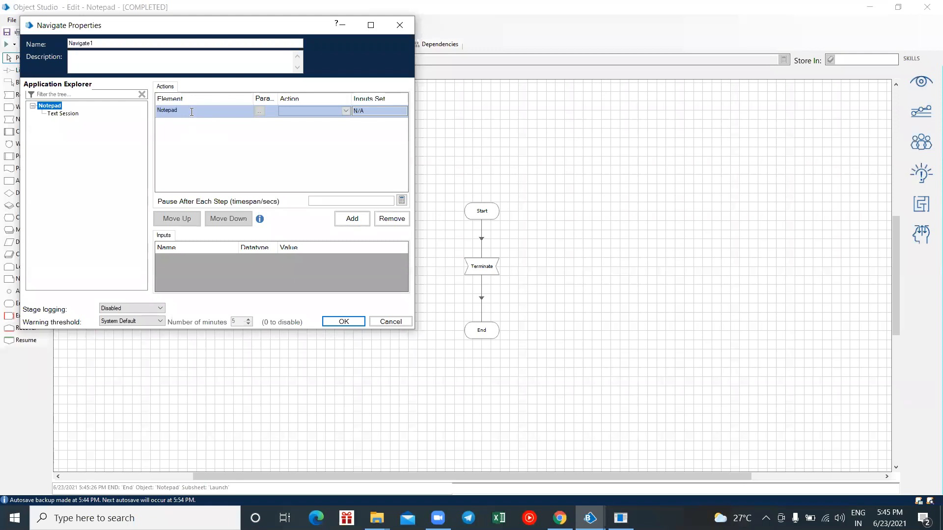
{"action": "left_click", "coordinate": [348, 111]}
{"action": "left_click", "coordinate": [334, 165]}
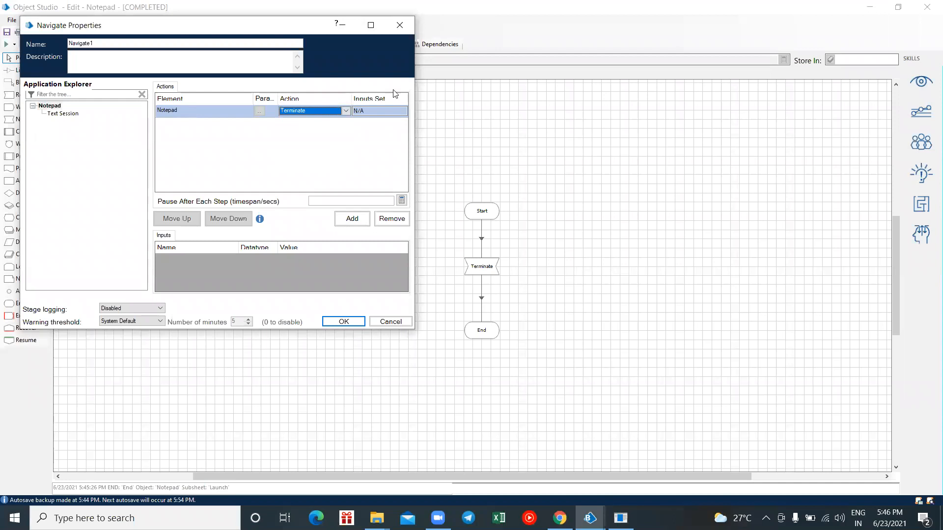
{"action": "left_click", "coordinate": [400, 27]}
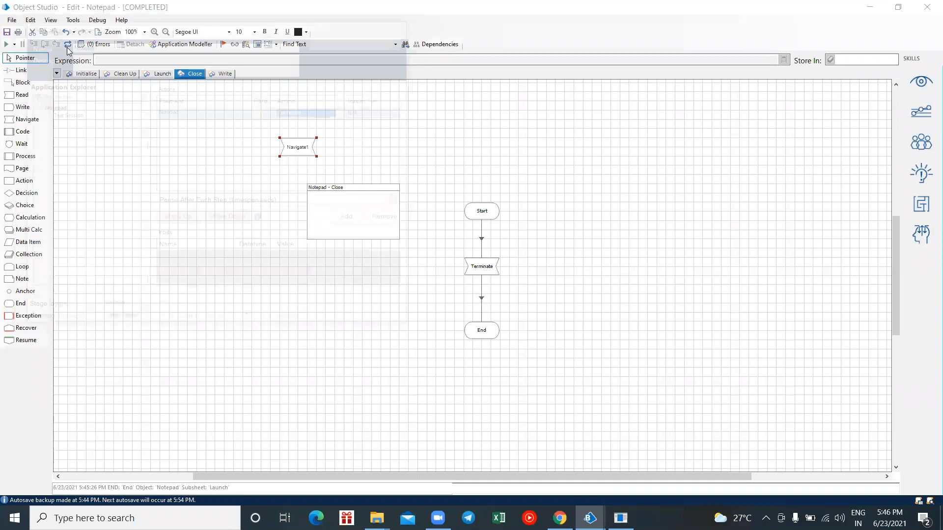
{"action": "key", "text": "Delete"}
{"action": "left_click", "coordinate": [67, 48]}
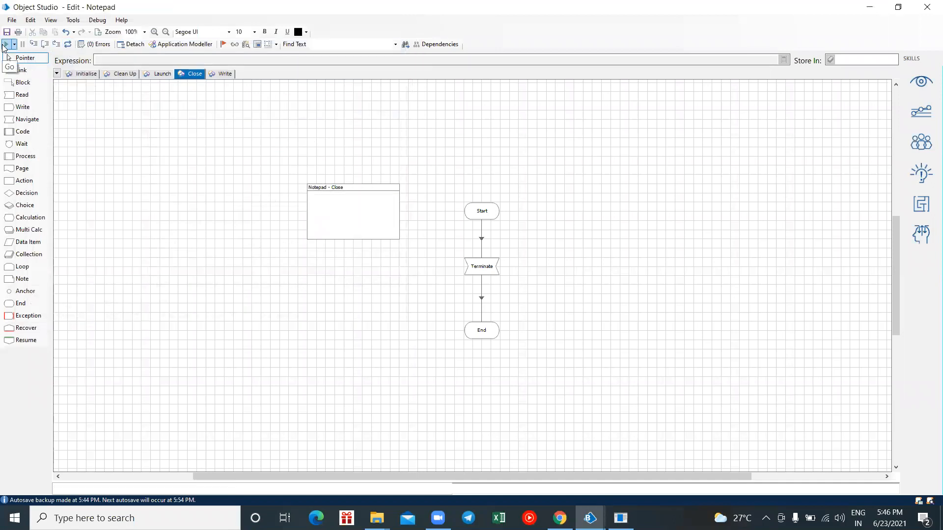
Run the Close page with Go until it shows COMPLETED.
{"action": "left_click", "coordinate": [6, 44]}
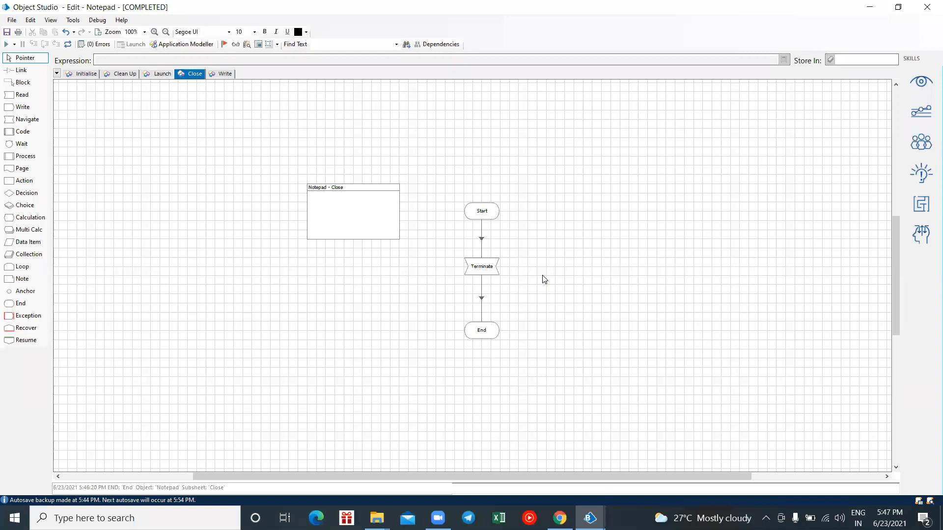
Place a Writer1 write stage on the Write page and open its properties.
{"action": "left_click", "coordinate": [226, 74]}
{"action": "left_click_drag", "start_coordinate": [18, 96], "coordinate": [338, 138]}
{"action": "left_click", "coordinate": [338, 138]}
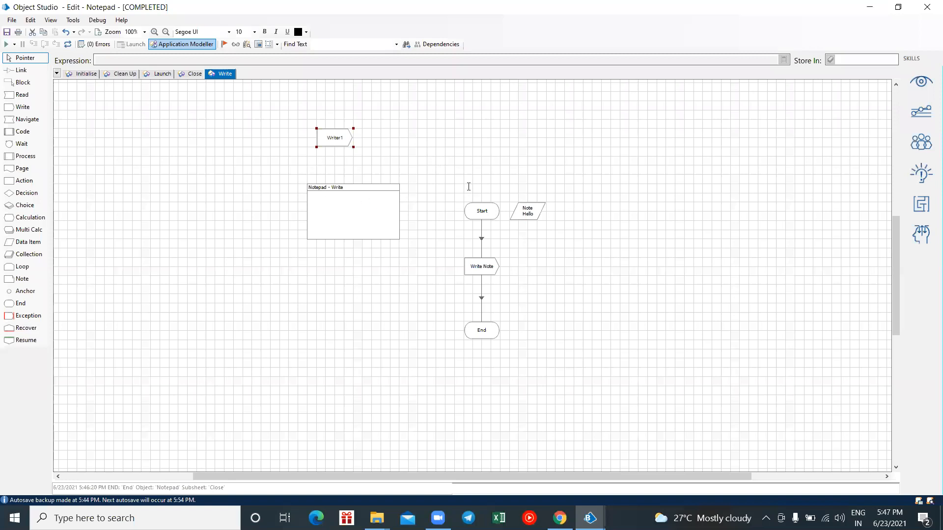
{"action": "left_click", "coordinate": [183, 44]}
{"action": "key", "text": "Escape"}
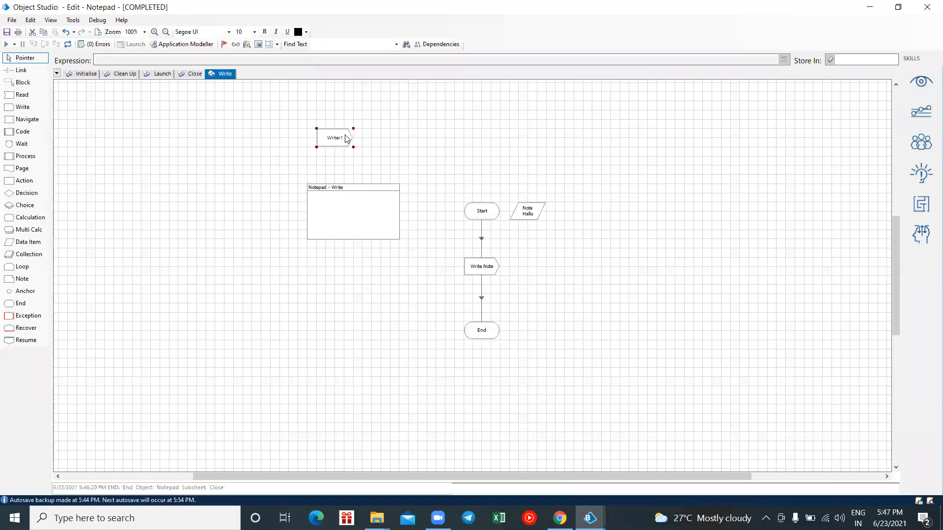
{"action": "double_click", "coordinate": [346, 139]}
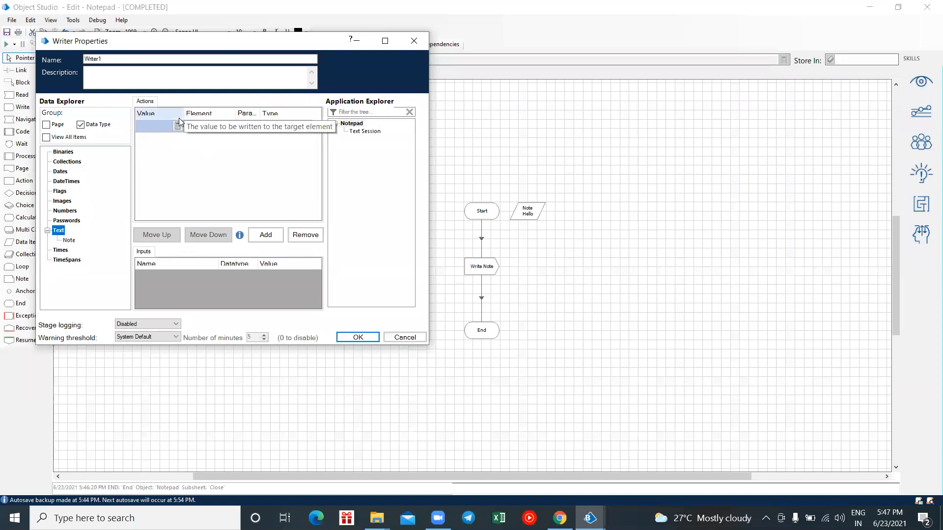
Map the Note data item to Notepad's Text Session element in Writer1 and confirm.
{"action": "left_click", "coordinate": [67, 241]}
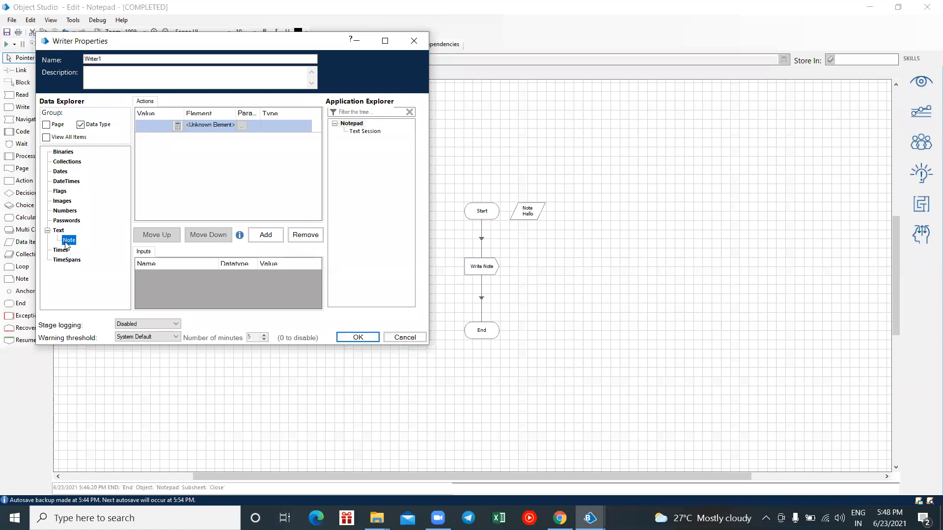
{"action": "left_click_drag", "start_coordinate": [65, 242], "coordinate": [150, 122]}
{"action": "mouse_move", "coordinate": [540, 218]}
{"action": "left_click_drag", "start_coordinate": [374, 131], "coordinate": [220, 127]}
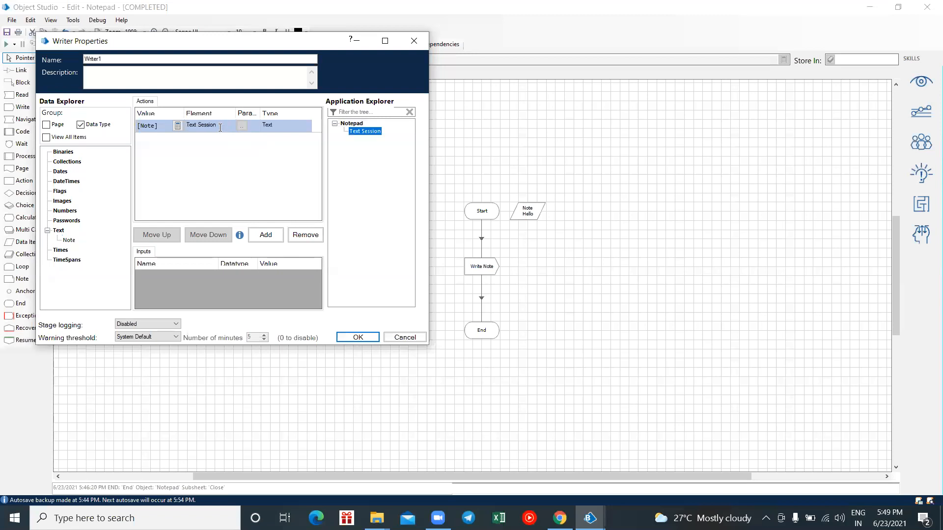
{"action": "left_click", "coordinate": [357, 337]}
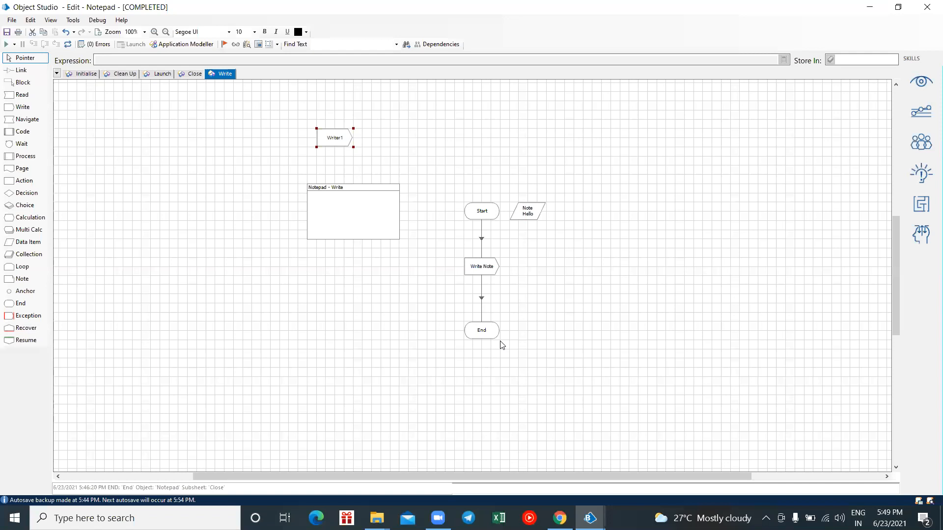
Reset and rerun the Write page, dismiss the element-not-found errors, and open the Launch page.
{"action": "left_click", "coordinate": [71, 47]}
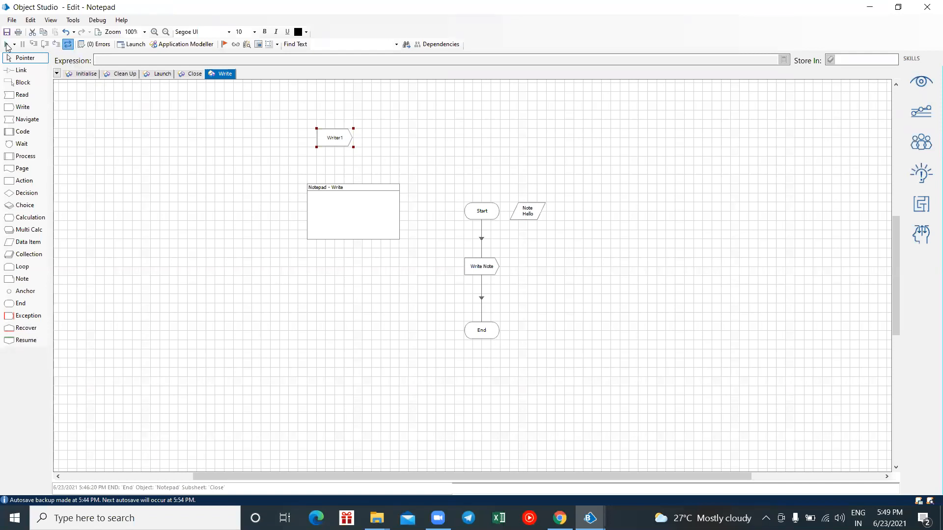
{"action": "left_click", "coordinate": [6, 44]}
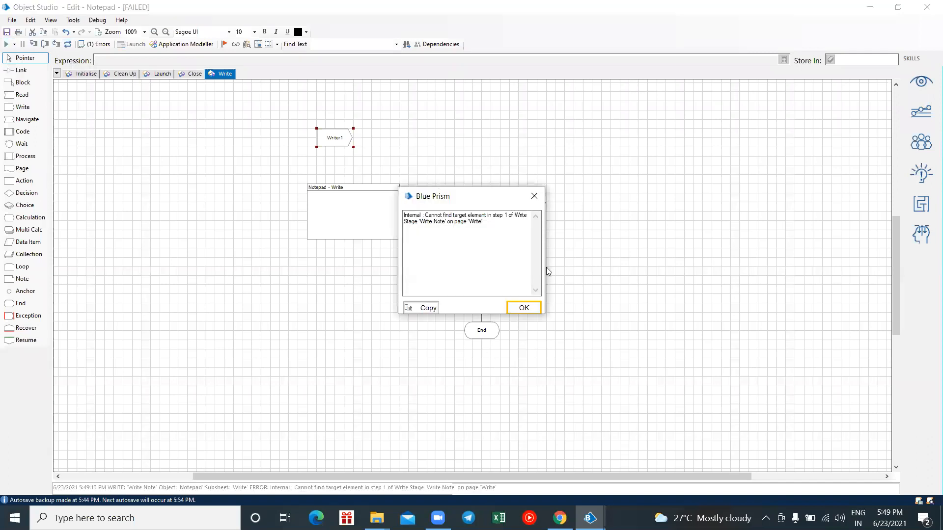
{"action": "left_click", "coordinate": [530, 310]}
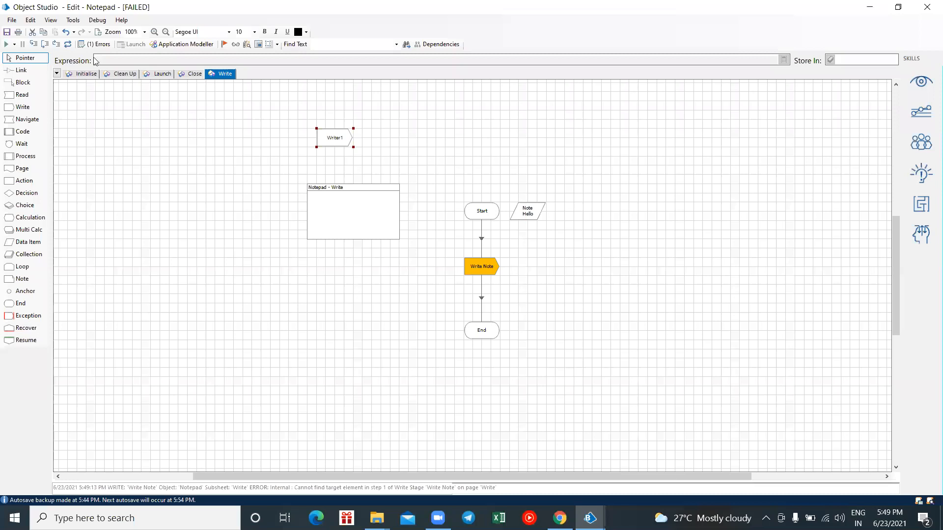
{"action": "left_click", "coordinate": [153, 74]}
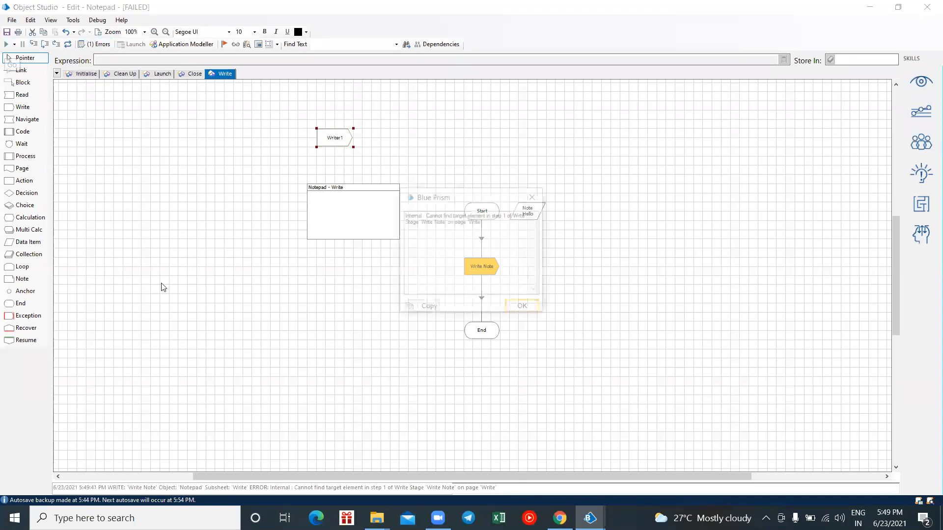
{"action": "left_click", "coordinate": [520, 307]}
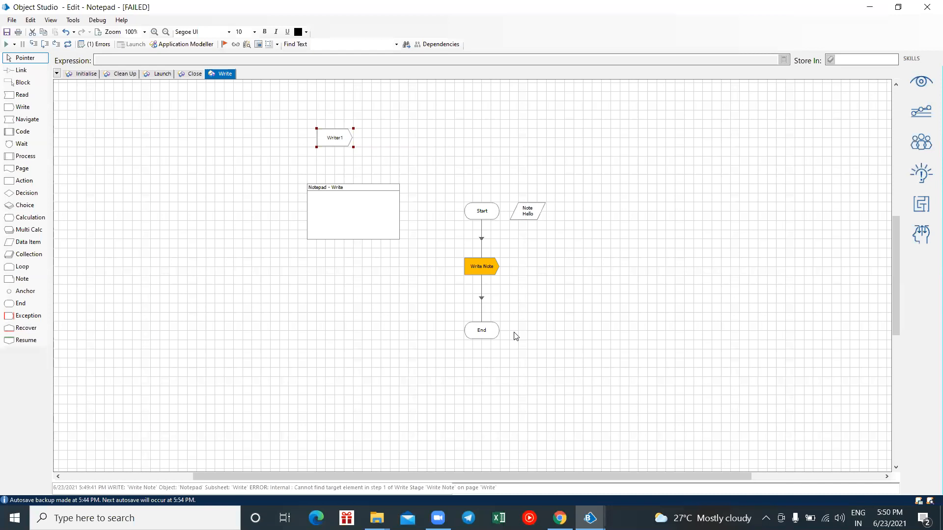
{"action": "left_click", "coordinate": [162, 76]}
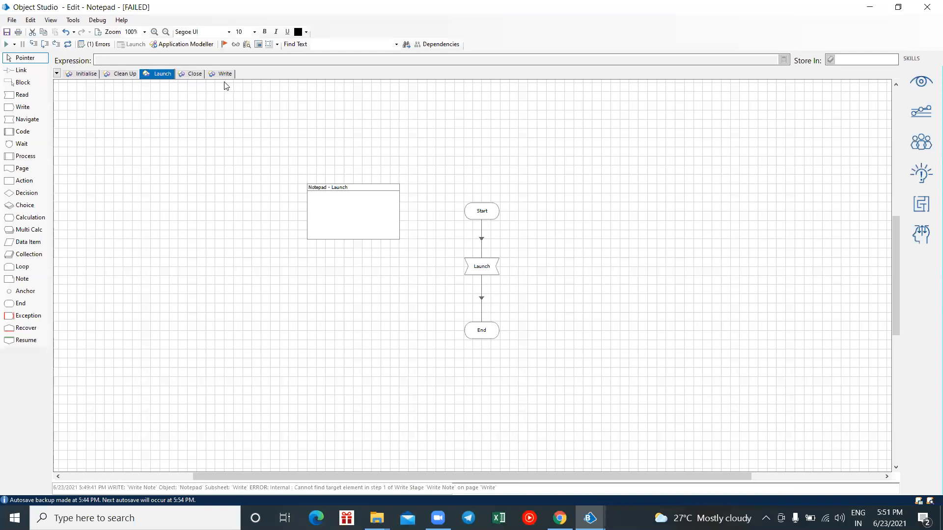
Rerun the Notepad object, dismiss the 'Cannot find target element' error, and return to Launch.
{"action": "left_click", "coordinate": [186, 77]}
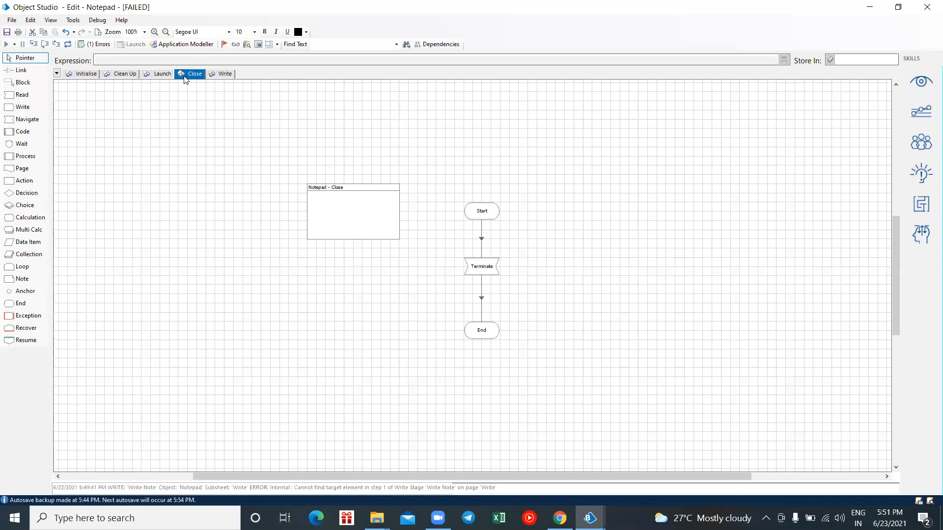
{"action": "left_click", "coordinate": [166, 79]}
{"action": "left_click", "coordinate": [6, 45]}
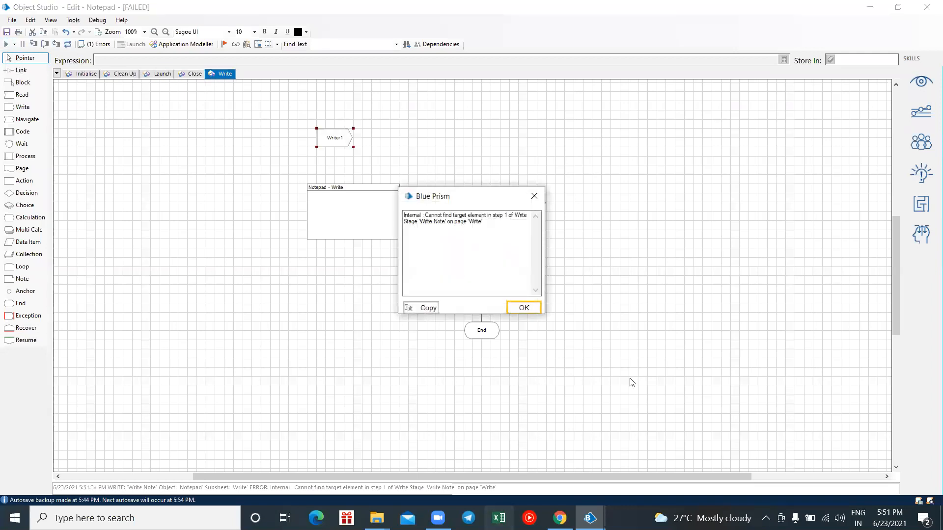
{"action": "left_click", "coordinate": [519, 308]}
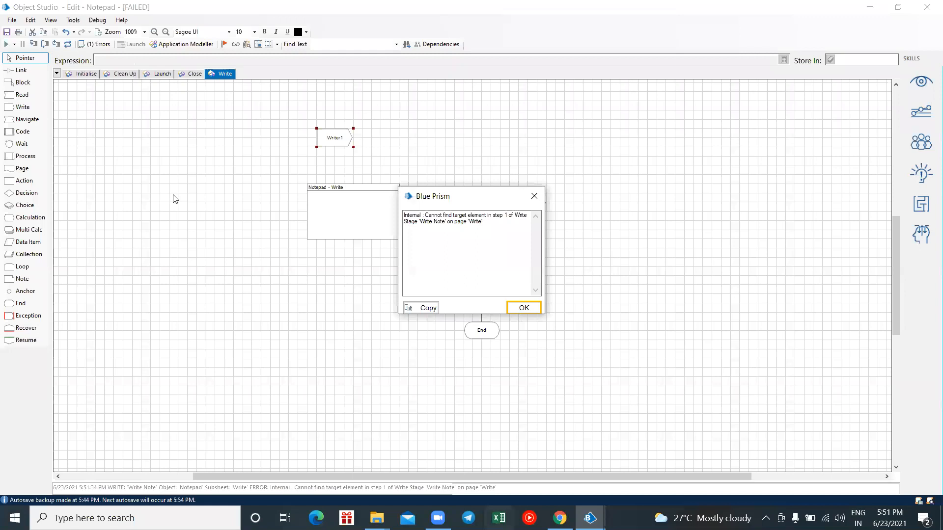
{"action": "left_click", "coordinate": [162, 75]}
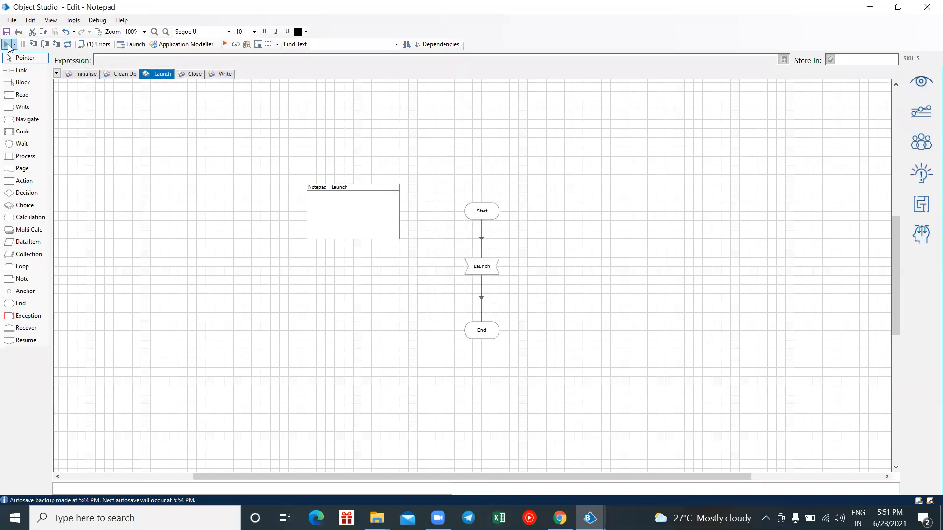
Run the Launch page to open a blank Notepad window, then show the Close page.
{"action": "left_click", "coordinate": [7, 44]}
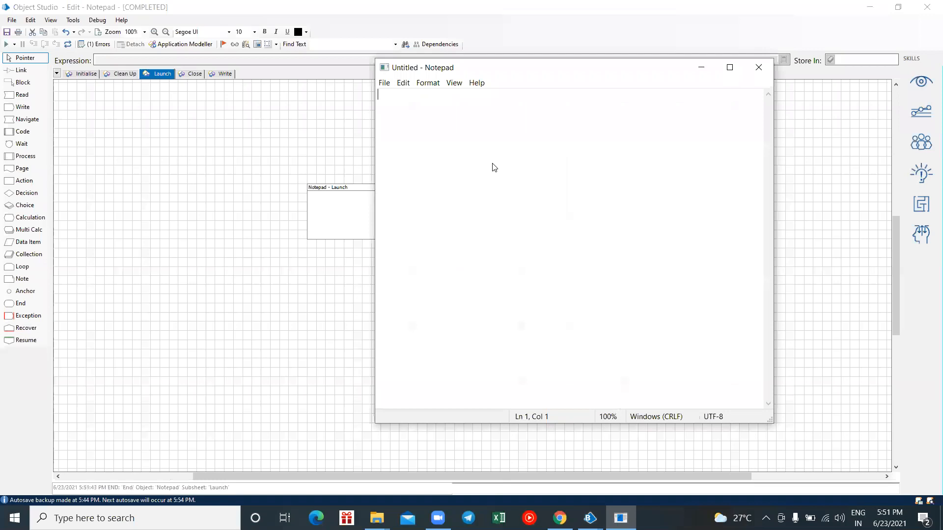
{"action": "left_click", "coordinate": [194, 74]}
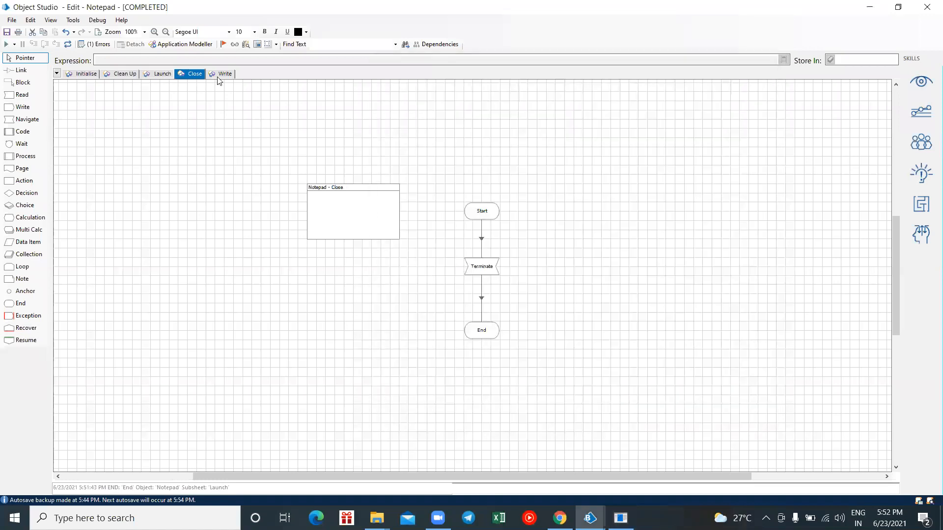
Reset and run the Write page, retargeting Write Note's element to Text Session.
{"action": "left_click", "coordinate": [222, 74]}
{"action": "left_click", "coordinate": [69, 45]}
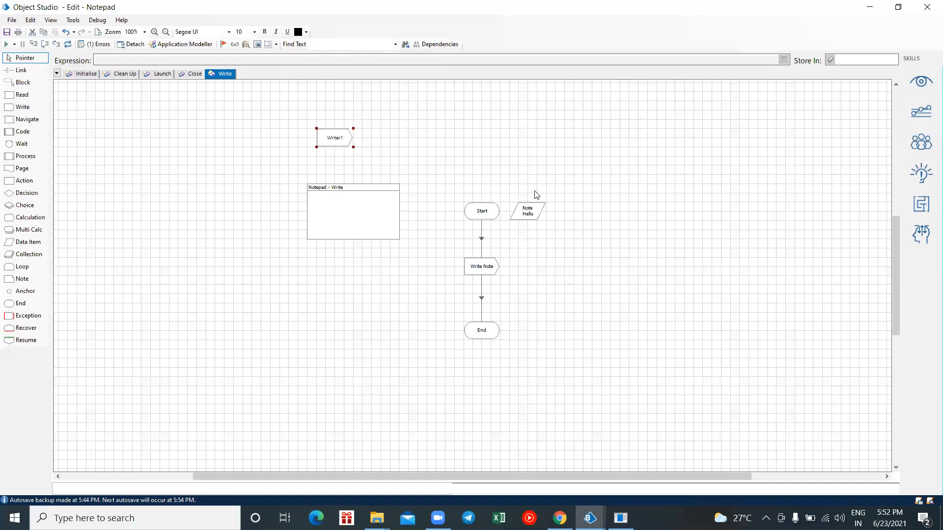
{"action": "left_click", "coordinate": [524, 307]}
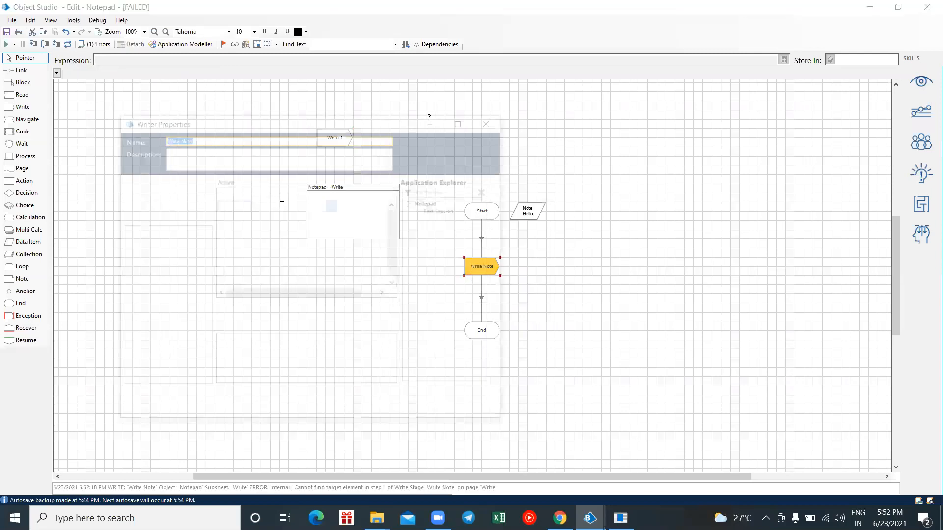
{"action": "left_click_drag", "start_coordinate": [449, 215], "coordinate": [293, 204]}
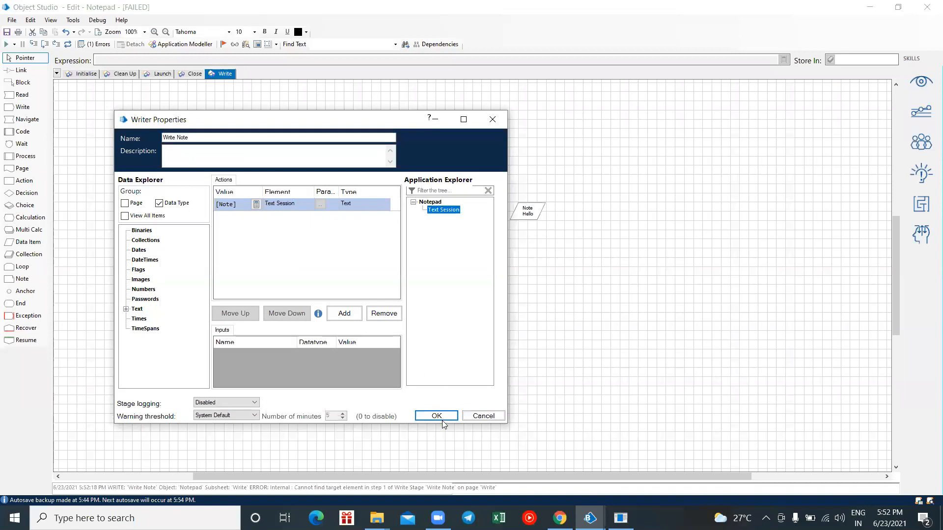
{"action": "left_click", "coordinate": [5, 45]}
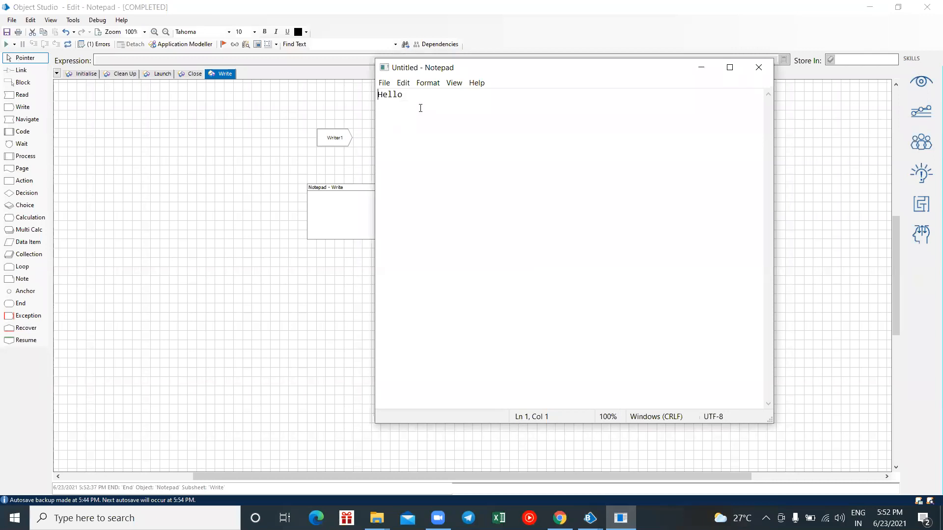
Run the Close page, dismissing the 'no current stage' error and running it again.
{"action": "left_click", "coordinate": [187, 75]}
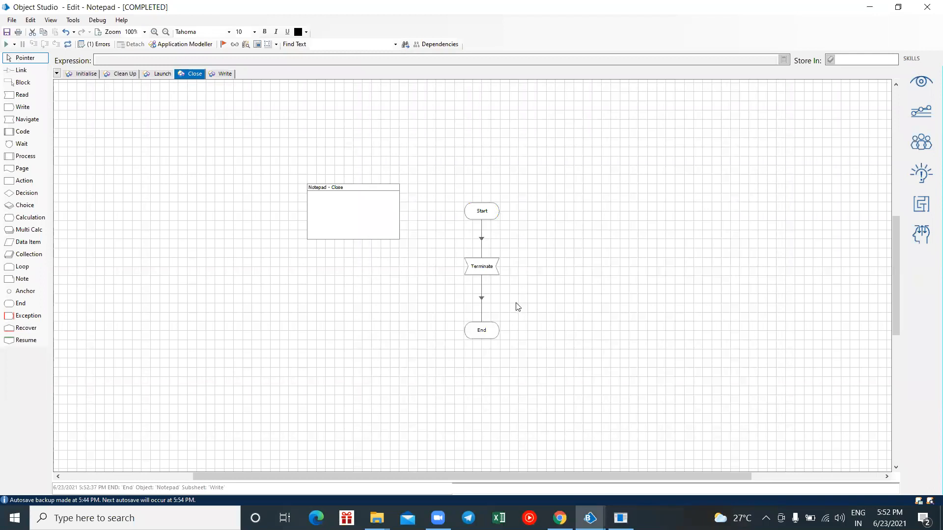
{"action": "left_click", "coordinate": [7, 47]}
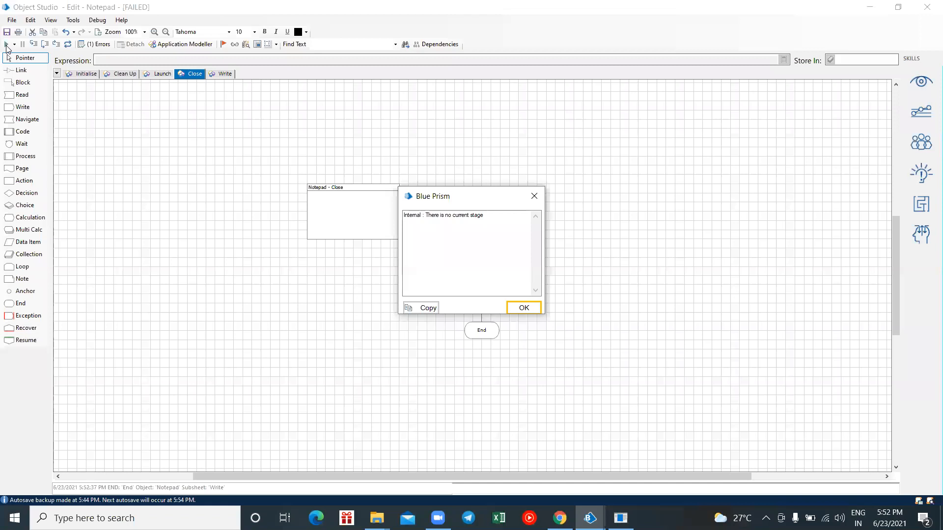
{"action": "key", "text": "Return"}
{"action": "left_click", "coordinate": [7, 47]}
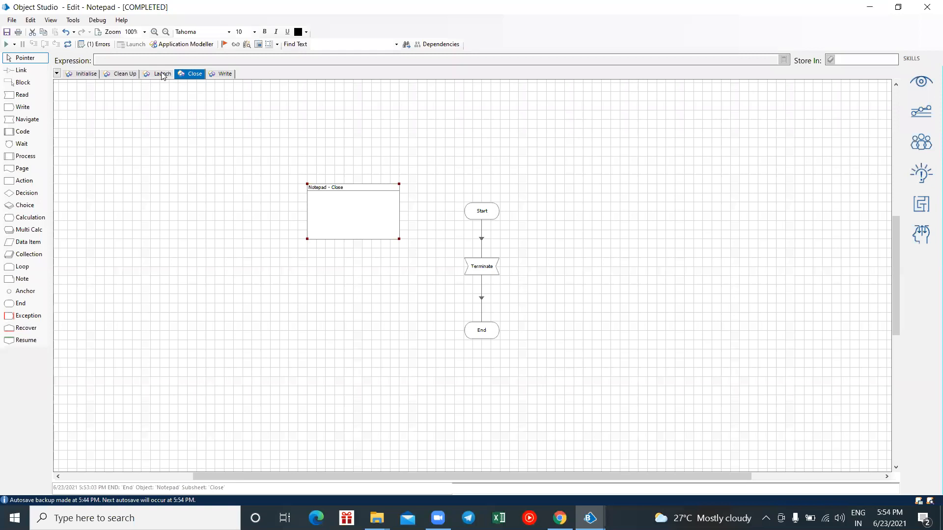
Return to the Launch page, showing and then dismissing its page options menu.
{"action": "left_click", "coordinate": [162, 75]}
{"action": "right_click", "coordinate": [162, 74]}
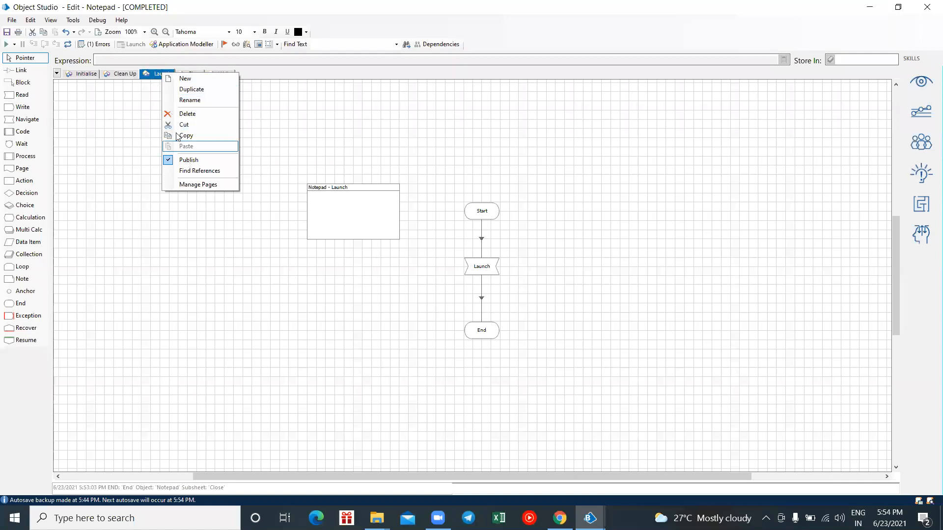
{"action": "left_click", "coordinate": [169, 66]}
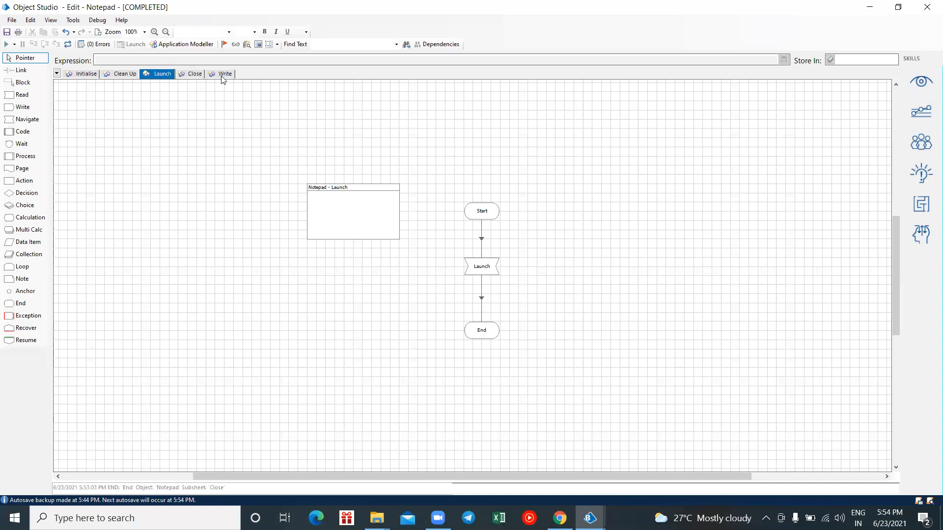
Save the Notepad object, close Object Studio and scroll up to the Processes group.
{"action": "left_click", "coordinate": [7, 32]}
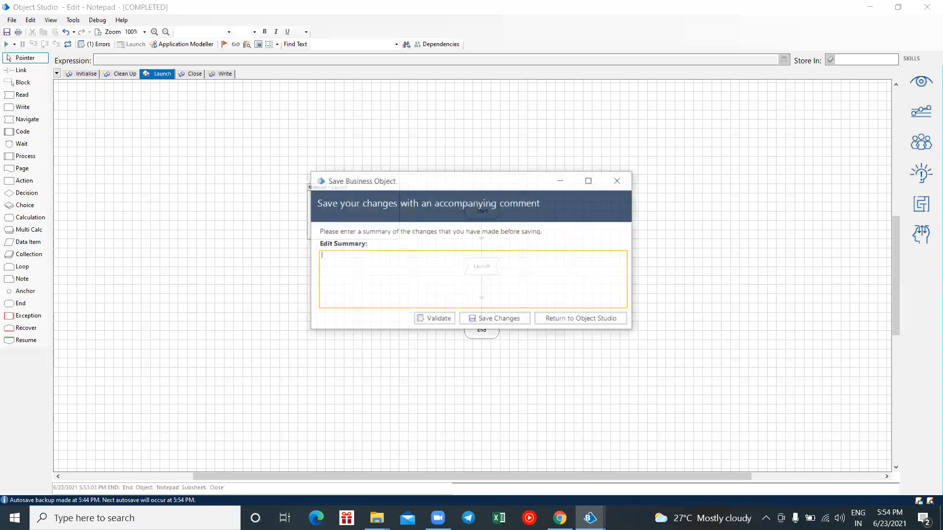
{"action": "left_click", "coordinate": [488, 319]}
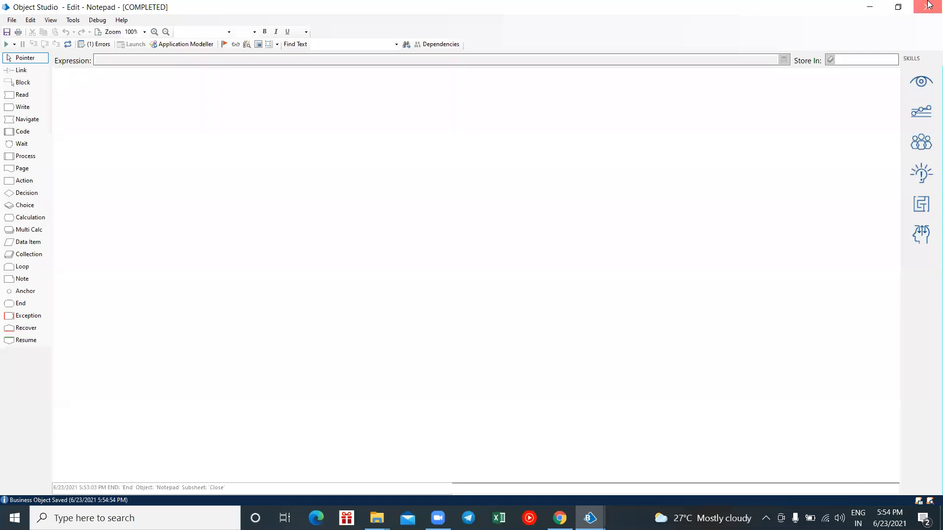
{"action": "left_click", "coordinate": [929, 5]}
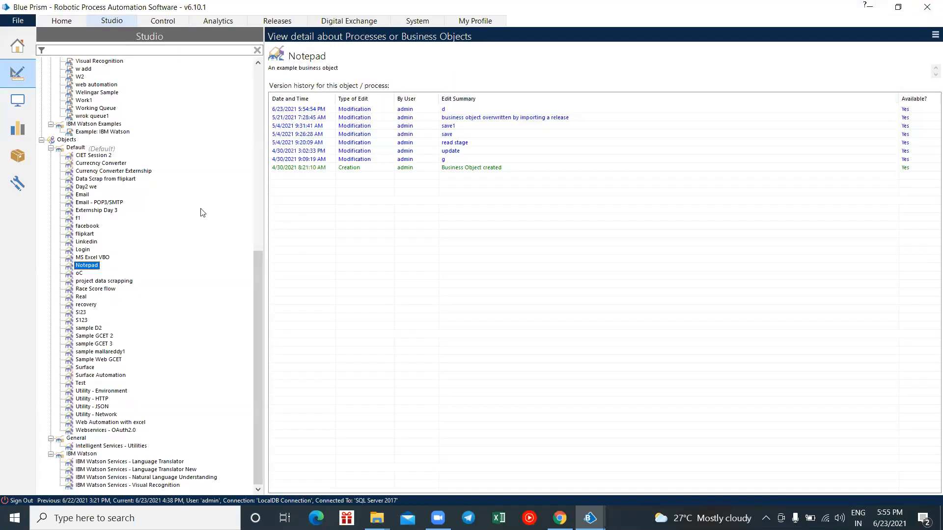
{"action": "scroll", "coordinate": [200, 212], "scroll_direction": "up", "scroll_amount": 8}
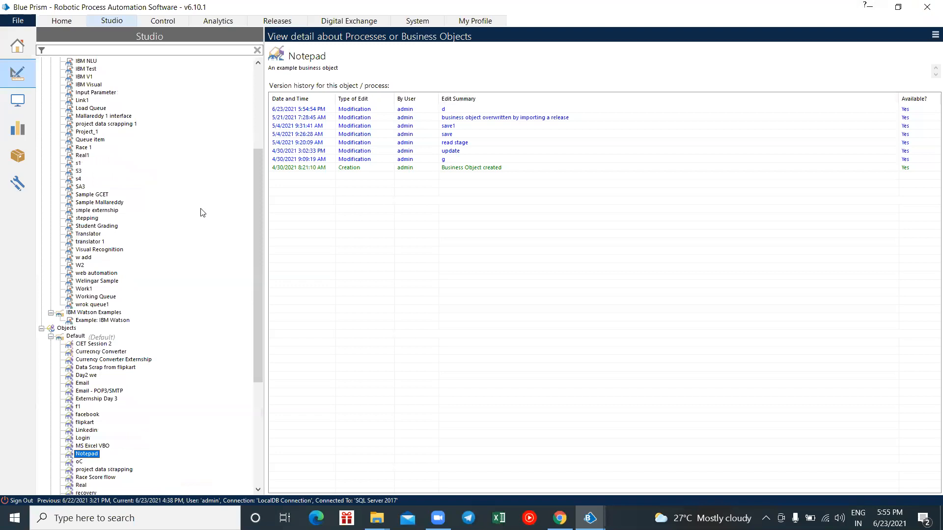
{"action": "scroll", "coordinate": [148, 189], "scroll_direction": "up", "scroll_amount": 7}
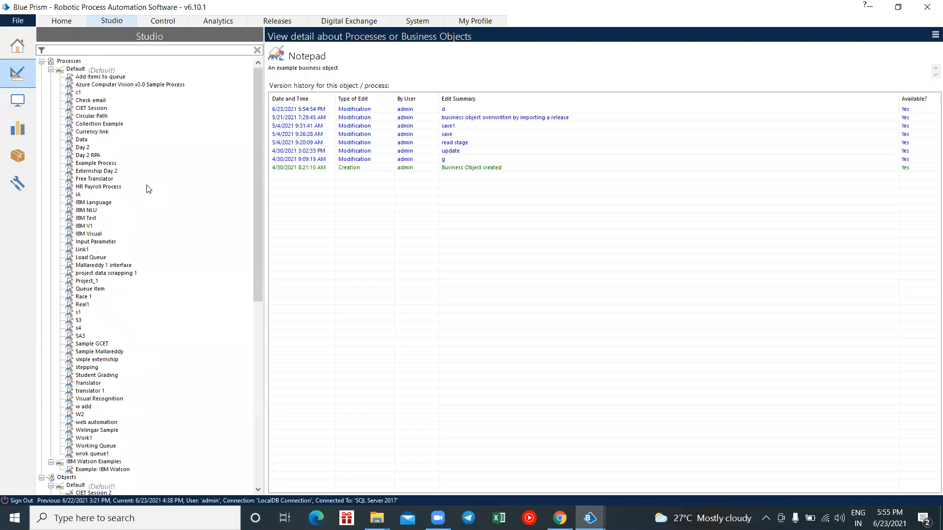
{"action": "right_click", "coordinate": [66, 62]}
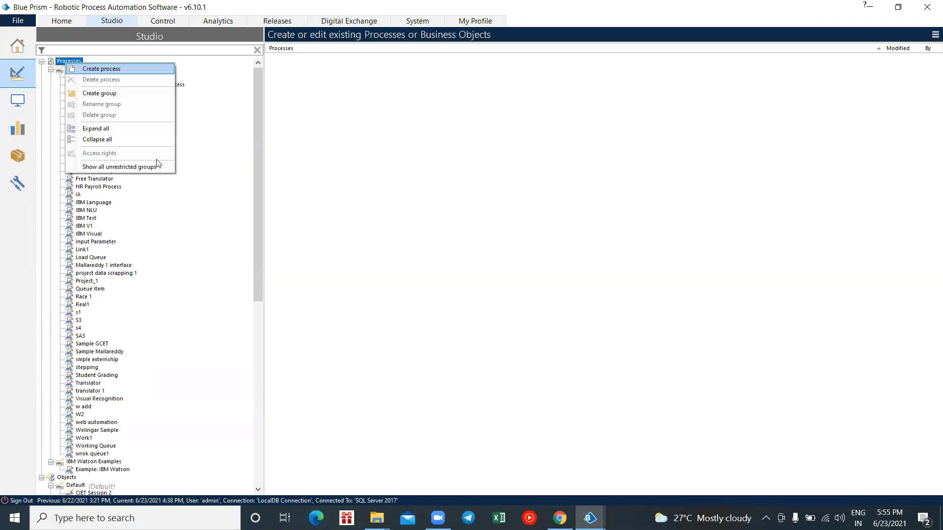
{"action": "key", "text": "Escape"}
Open CIET Session and delete Decision1, ADD, SUB and the Condition, A, B, C data items.
{"action": "double_click", "coordinate": [98, 108]}
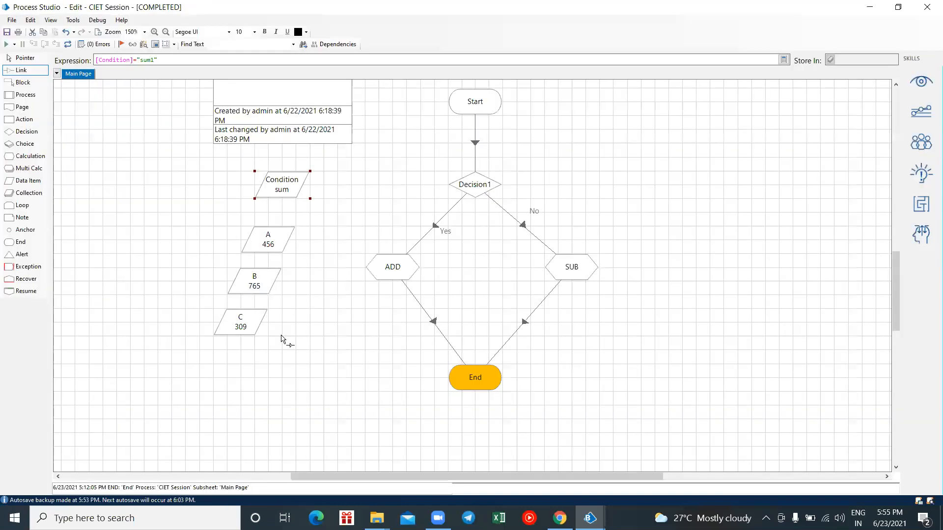
{"action": "scroll", "coordinate": [282, 339], "scroll_direction": "up", "scroll_amount": 3}
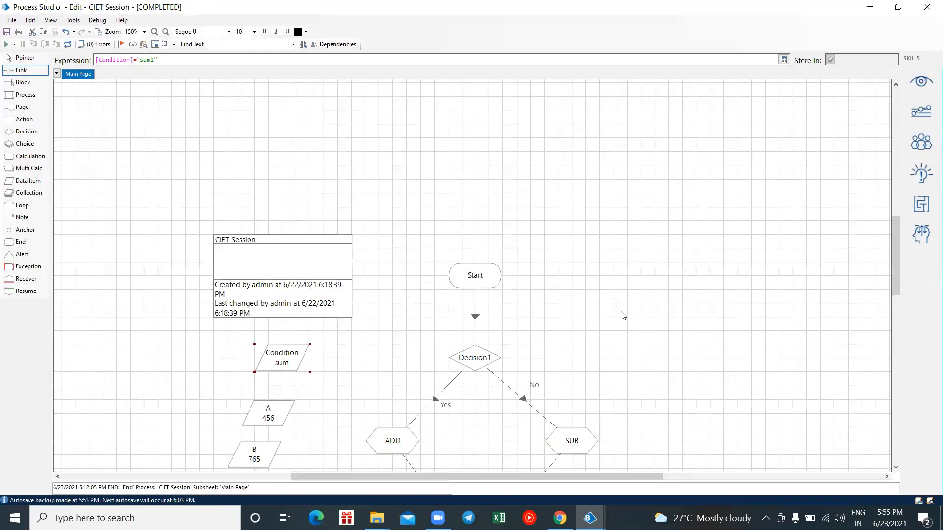
{"action": "scroll", "coordinate": [622, 315], "scroll_direction": "down", "scroll_amount": 4}
{"action": "left_click_drag", "start_coordinate": [617, 315], "coordinate": [385, 116]}
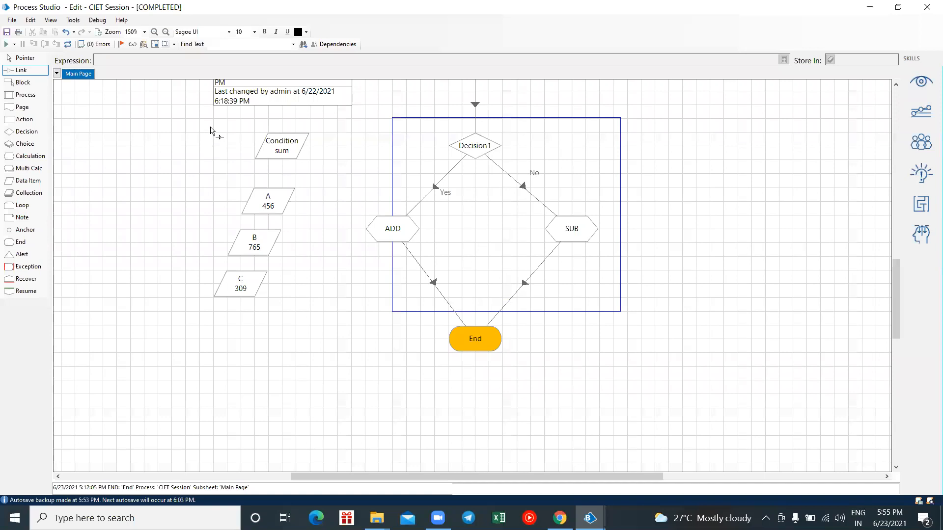
{"action": "key", "text": "Delete"}
{"action": "left_click_drag", "start_coordinate": [198, 120], "coordinate": [304, 360]}
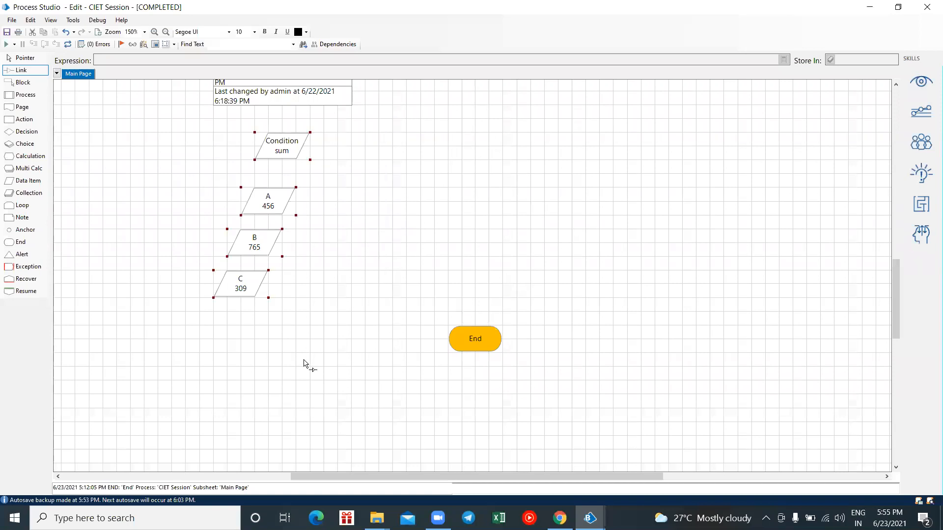
{"action": "key", "text": "Delete"}
{"action": "scroll", "coordinate": [241, 240], "scroll_direction": "up", "scroll_amount": 3}
{"action": "scroll", "coordinate": [240, 240], "scroll_direction": "up", "scroll_amount": 1}
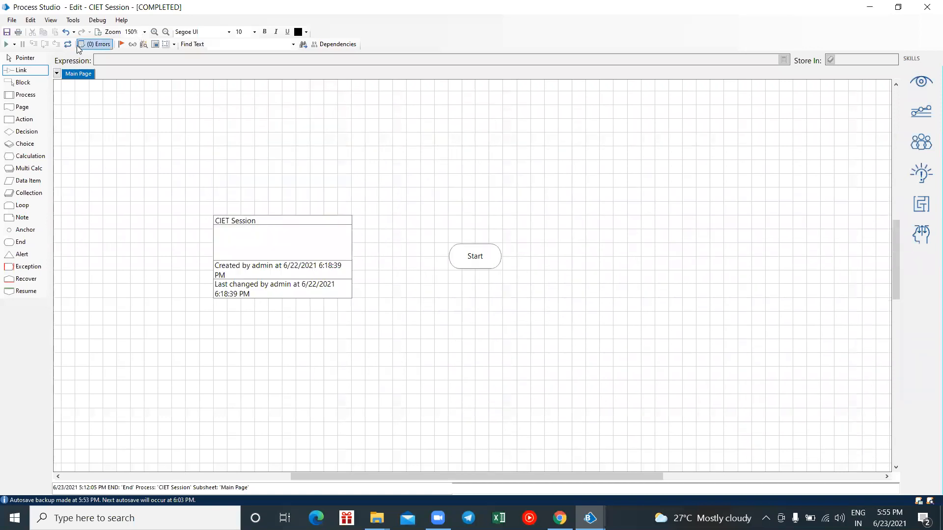
Reset the process and place a new Action1 stage below Start.
{"action": "left_click", "coordinate": [72, 45]}
{"action": "scroll", "coordinate": [402, 281], "scroll_direction": "down", "scroll_amount": 1}
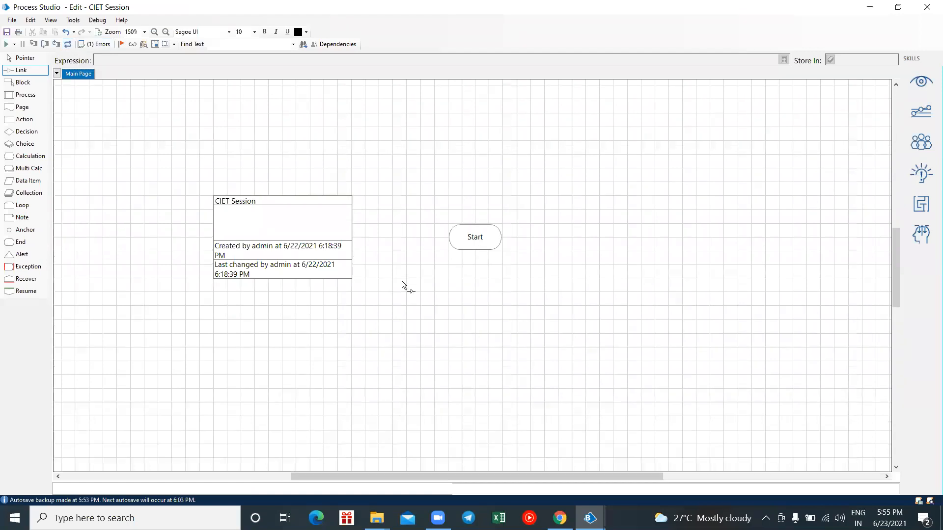
{"action": "scroll", "coordinate": [401, 285], "scroll_direction": "down", "scroll_amount": 3}
{"action": "scroll", "coordinate": [402, 284], "scroll_direction": "up", "scroll_amount": 1}
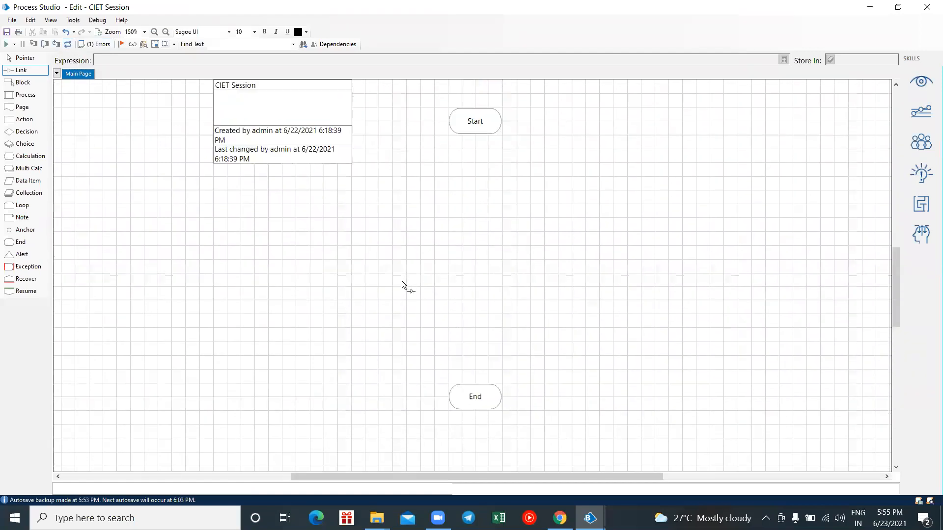
{"action": "left_click", "coordinate": [34, 122]}
{"action": "left_click_drag", "start_coordinate": [33, 120], "coordinate": [471, 182]}
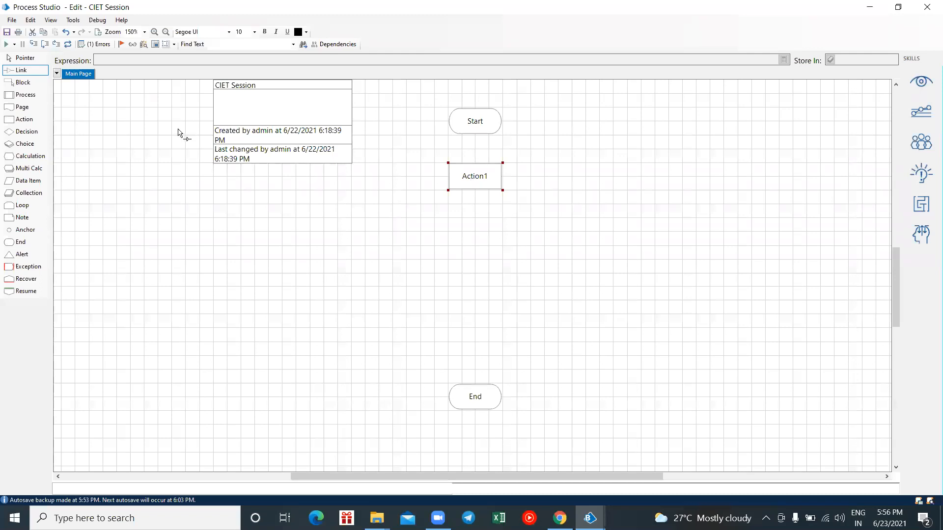
Add Action2 and Action3 below Action1 and link Start→Action1→Action2→Action3→End.
{"action": "left_click_drag", "start_coordinate": [9, 122], "coordinate": [475, 245]}
{"action": "left_click_drag", "start_coordinate": [436, 315], "coordinate": [475, 313]}
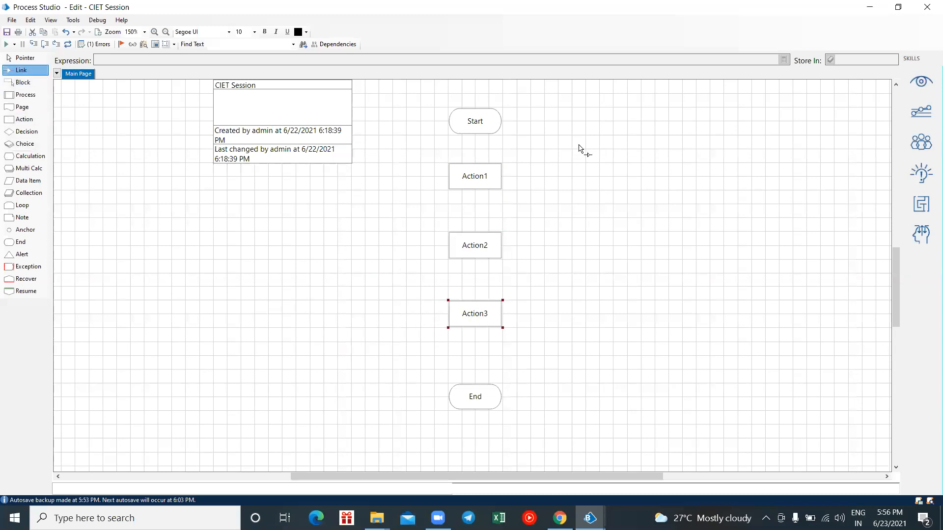
{"action": "left_click", "coordinate": [481, 174]}
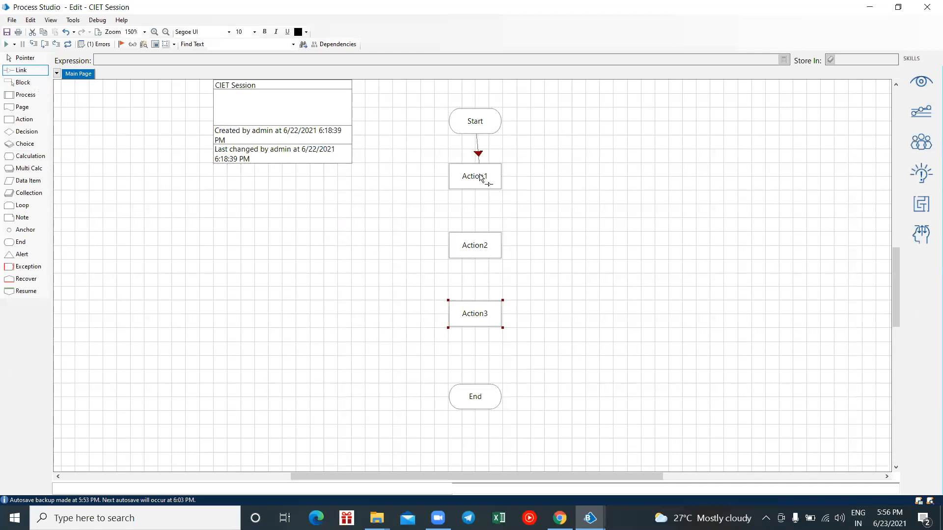
{"action": "left_click", "coordinate": [483, 239]}
{"action": "left_click", "coordinate": [480, 316]}
{"action": "left_click", "coordinate": [484, 395]}
Set Action1's business object to Notepad and its action to Launch, making it Notepad::Launch.
{"action": "double_click", "coordinate": [469, 184]}
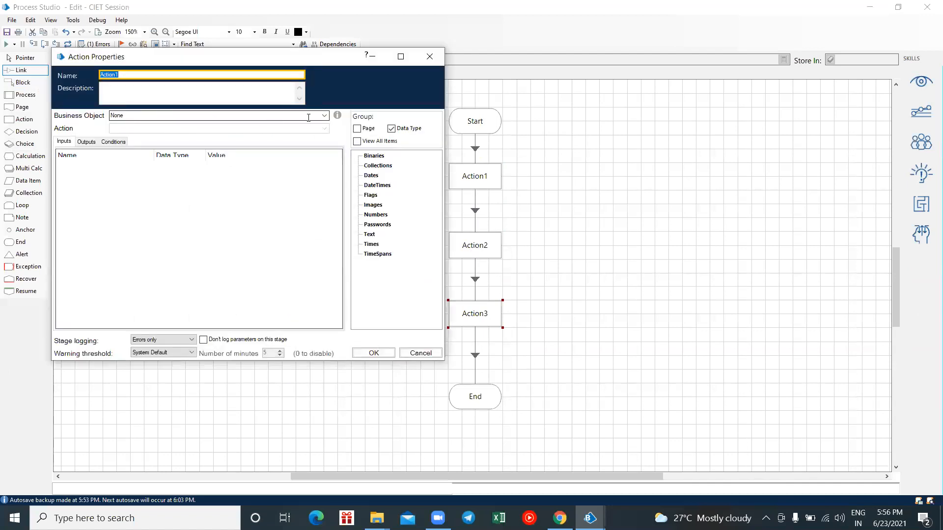
{"action": "left_click", "coordinate": [324, 115]}
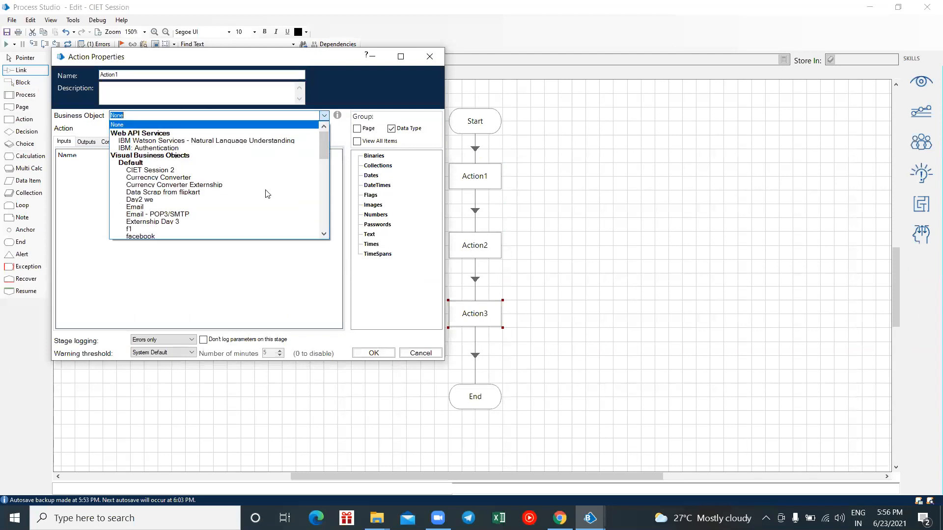
{"action": "scroll", "coordinate": [265, 194], "scroll_direction": "down", "scroll_amount": 1}
{"action": "scroll", "coordinate": [267, 194], "scroll_direction": "down", "scroll_amount": 4}
{"action": "scroll", "coordinate": [268, 193], "scroll_direction": "down", "scroll_amount": 1}
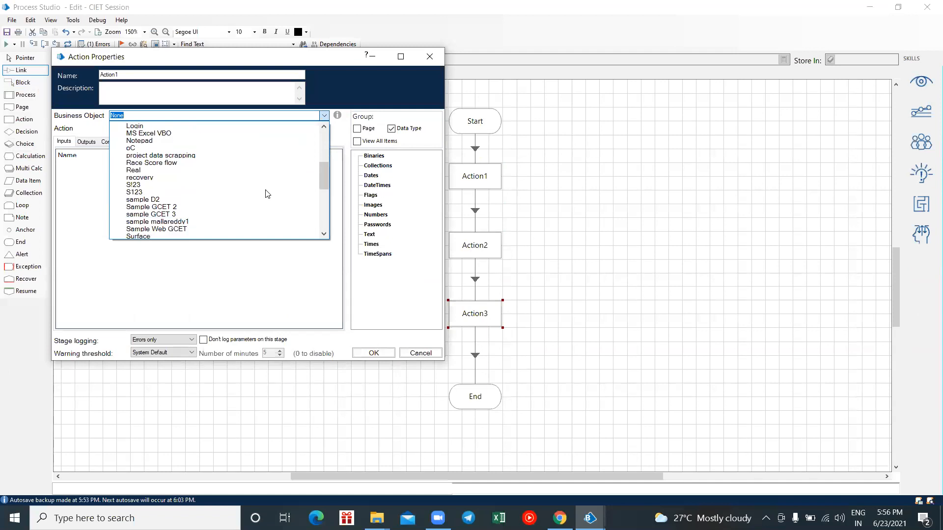
{"action": "scroll", "coordinate": [267, 194], "scroll_direction": "down", "scroll_amount": 7}
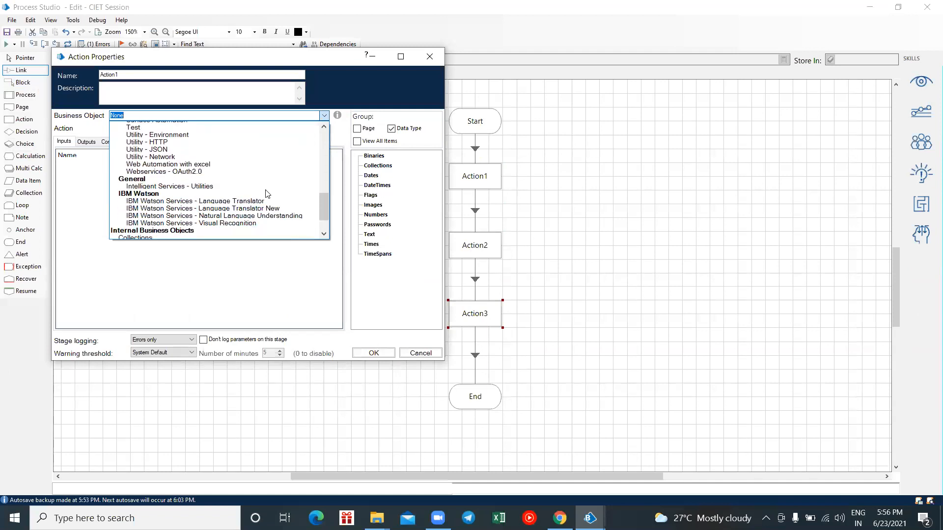
{"action": "scroll", "coordinate": [267, 194], "scroll_direction": "down", "scroll_amount": 1}
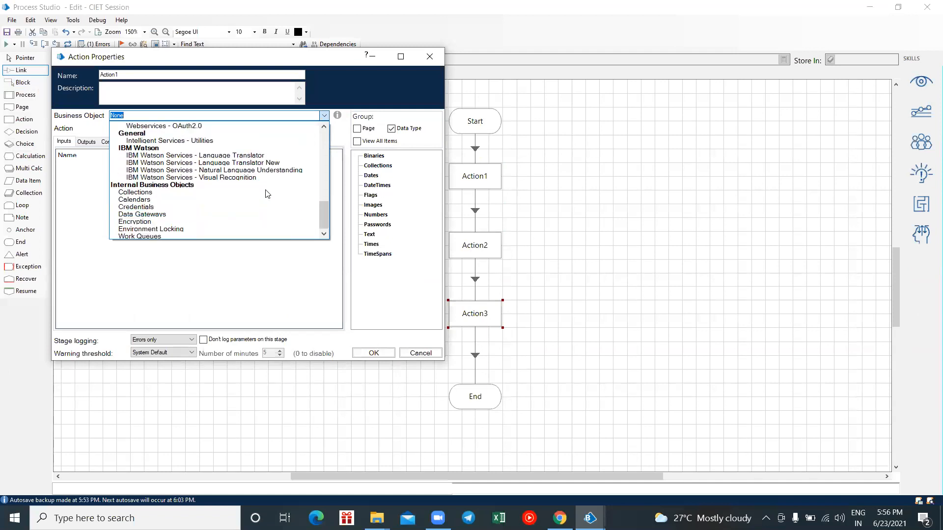
{"action": "scroll", "coordinate": [267, 194], "scroll_direction": "up", "scroll_amount": 5}
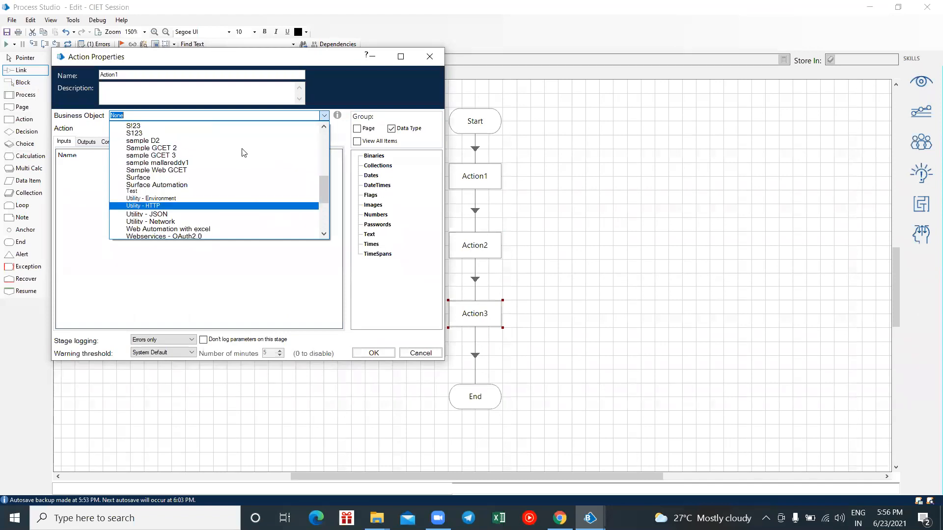
{"action": "scroll", "coordinate": [241, 151], "scroll_direction": "up", "scroll_amount": 3}
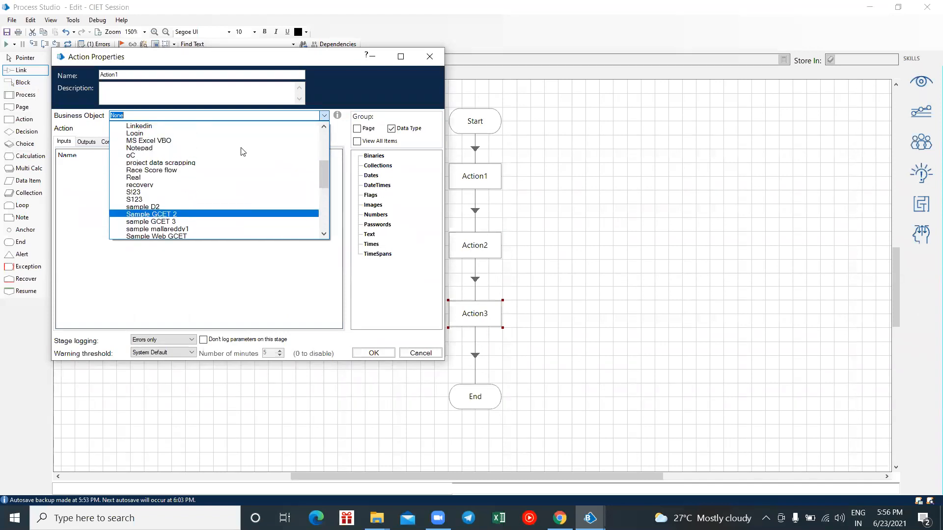
{"action": "scroll", "coordinate": [161, 196], "scroll_direction": "up", "scroll_amount": 2}
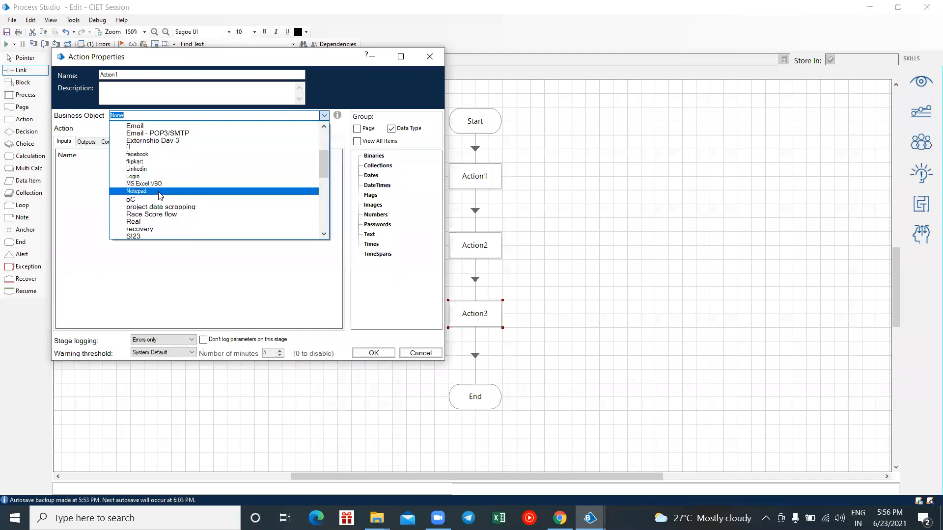
{"action": "left_click", "coordinate": [161, 195]}
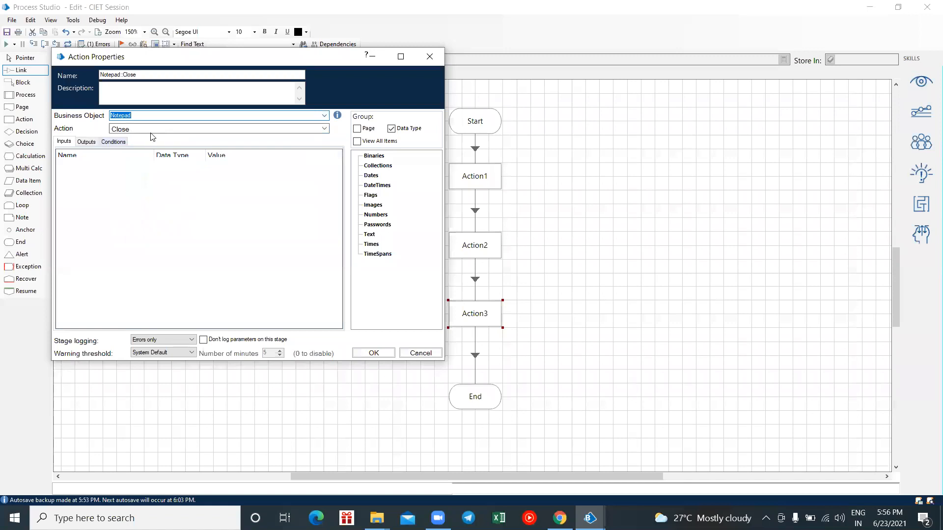
{"action": "left_click", "coordinate": [125, 134]}
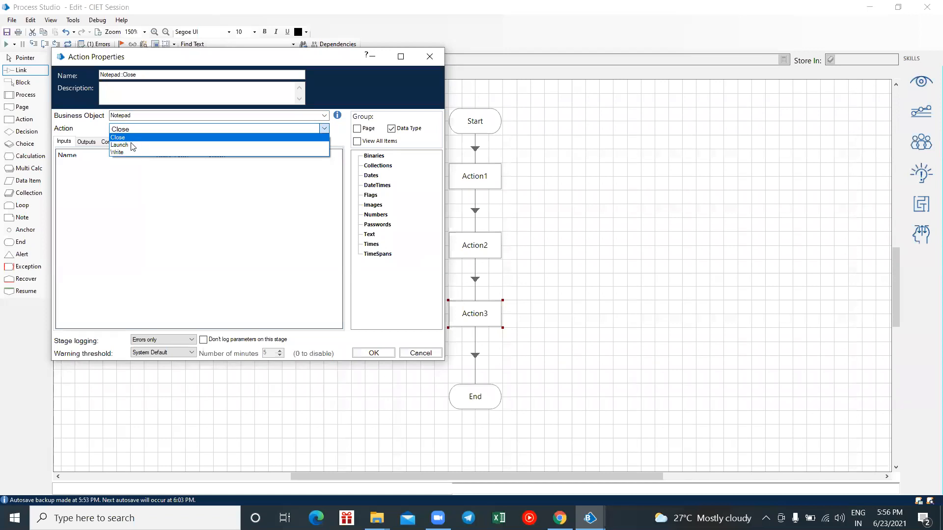
{"action": "left_click", "coordinate": [131, 146]}
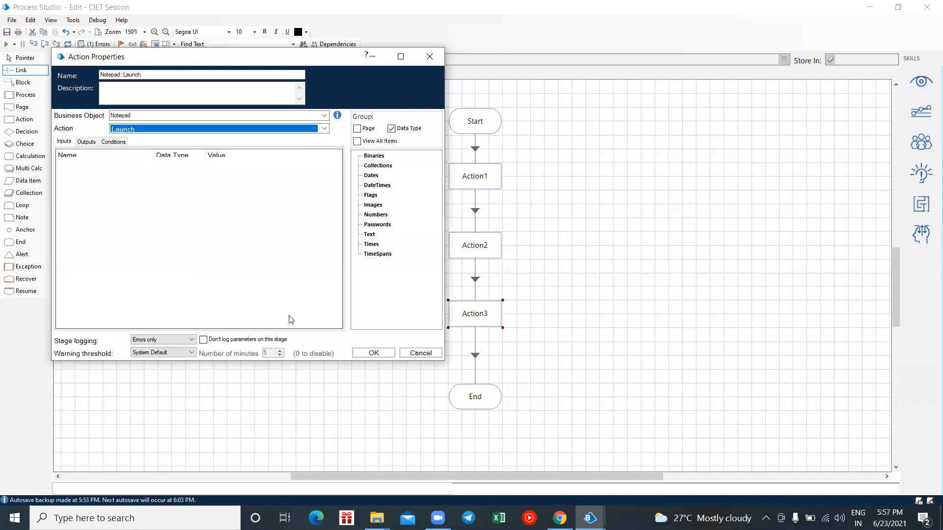
{"action": "left_click", "coordinate": [378, 353]}
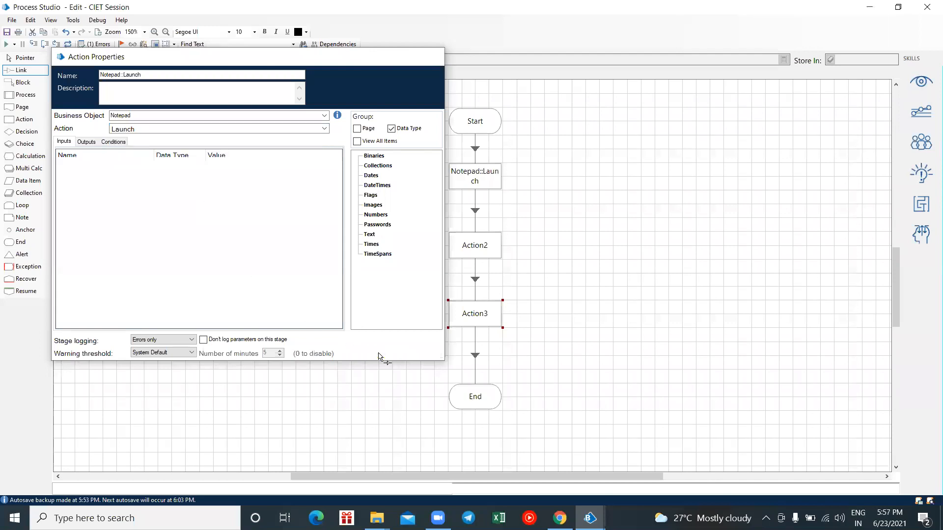
Set Action2 to the Notepad Write action and Action3 to the Notepad Close action.
{"action": "double_click", "coordinate": [493, 245]}
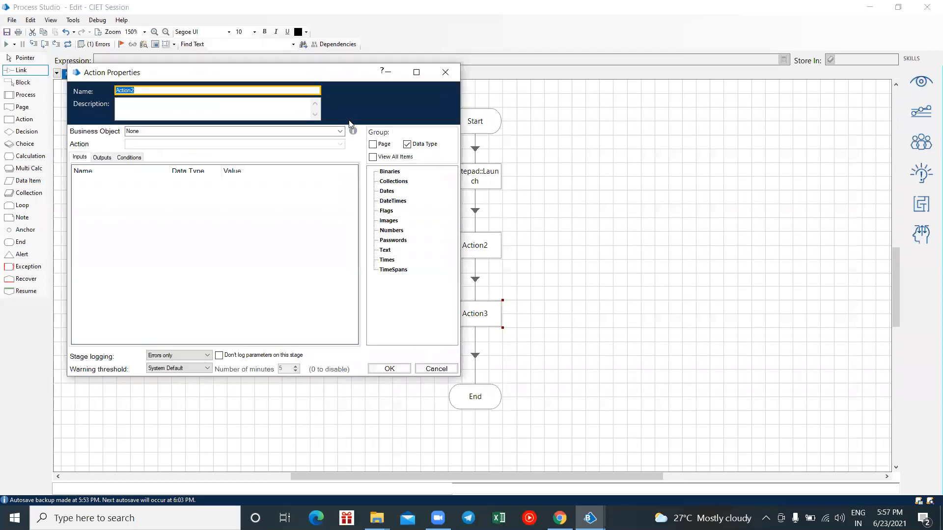
{"action": "left_click", "coordinate": [340, 131]}
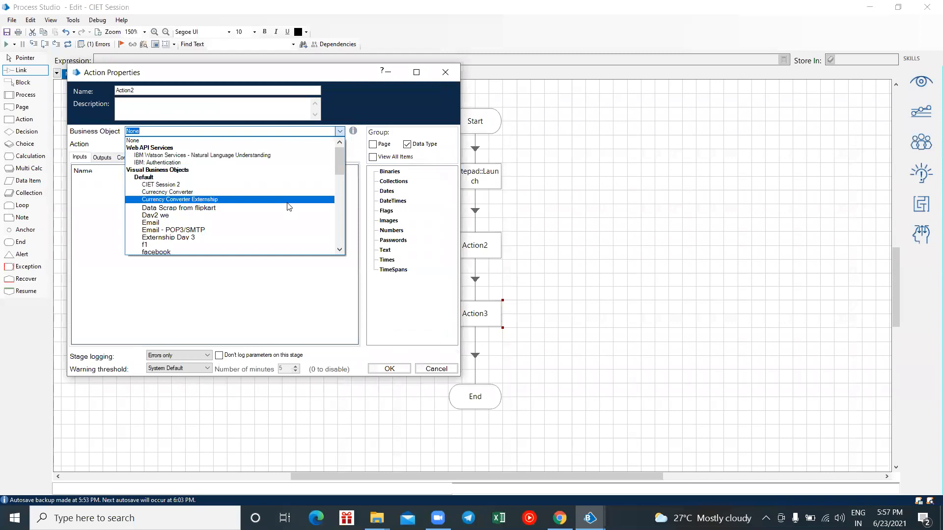
{"action": "scroll", "coordinate": [289, 206], "scroll_direction": "down", "scroll_amount": 2}
{"action": "scroll", "coordinate": [288, 206], "scroll_direction": "down", "scroll_amount": 1}
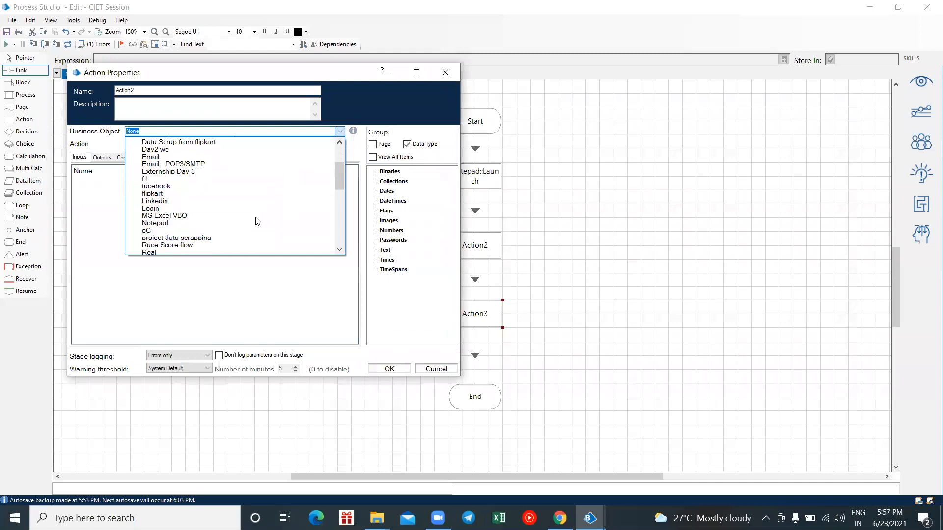
{"action": "left_click", "coordinate": [268, 229]}
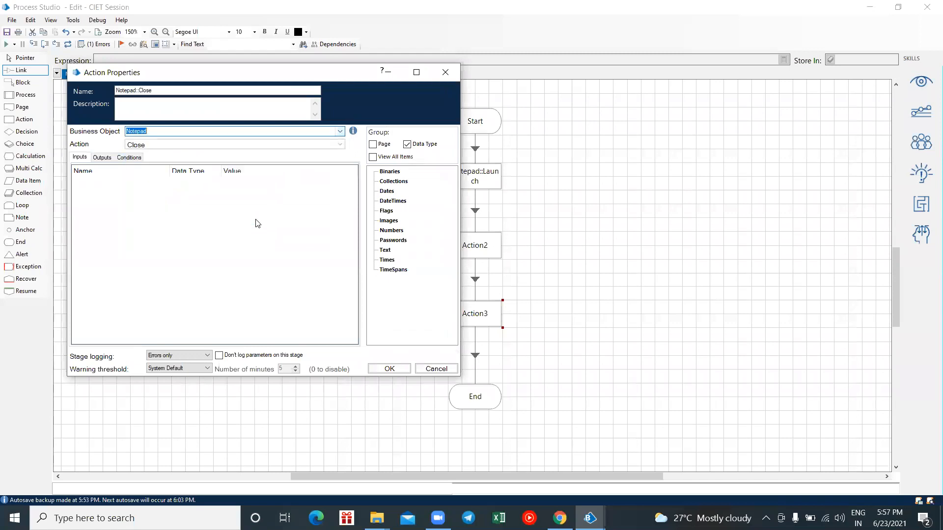
{"action": "left_click", "coordinate": [172, 146]}
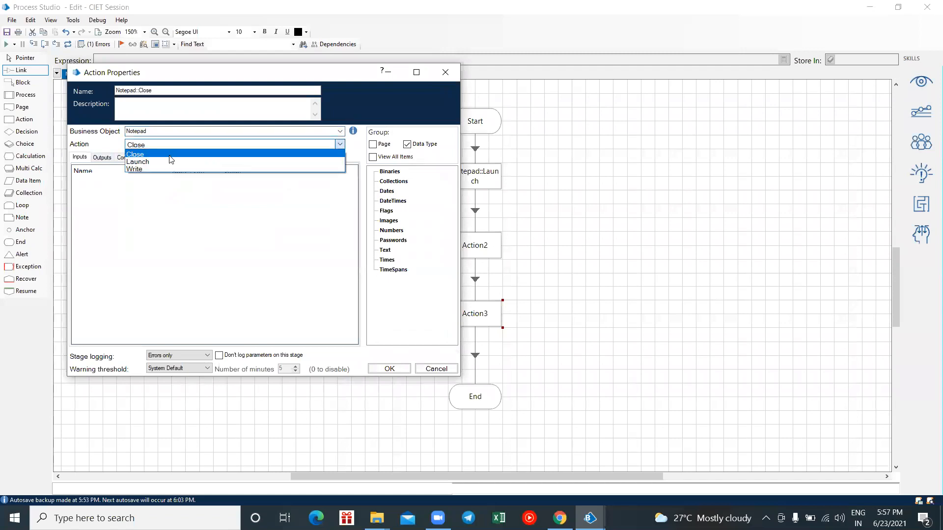
{"action": "left_click", "coordinate": [135, 169]}
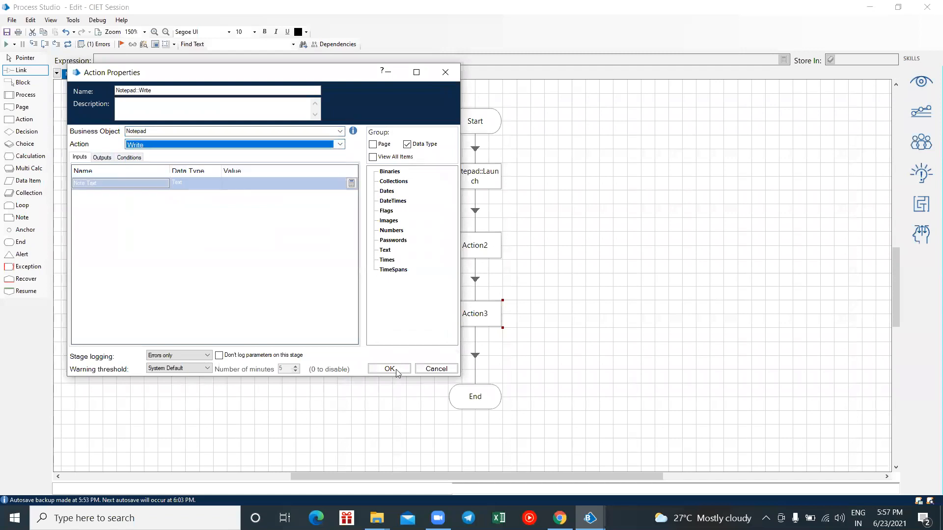
{"action": "left_click", "coordinate": [389, 368]}
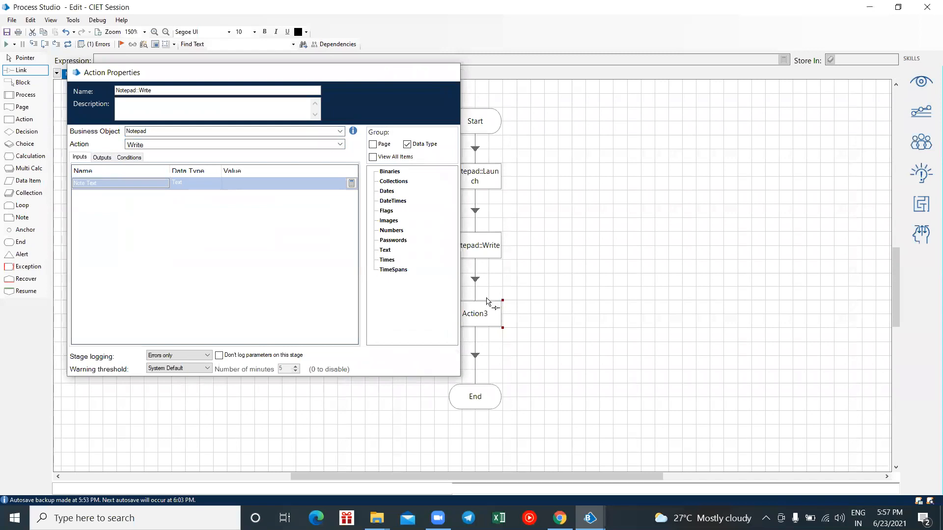
{"action": "double_click", "coordinate": [488, 316]}
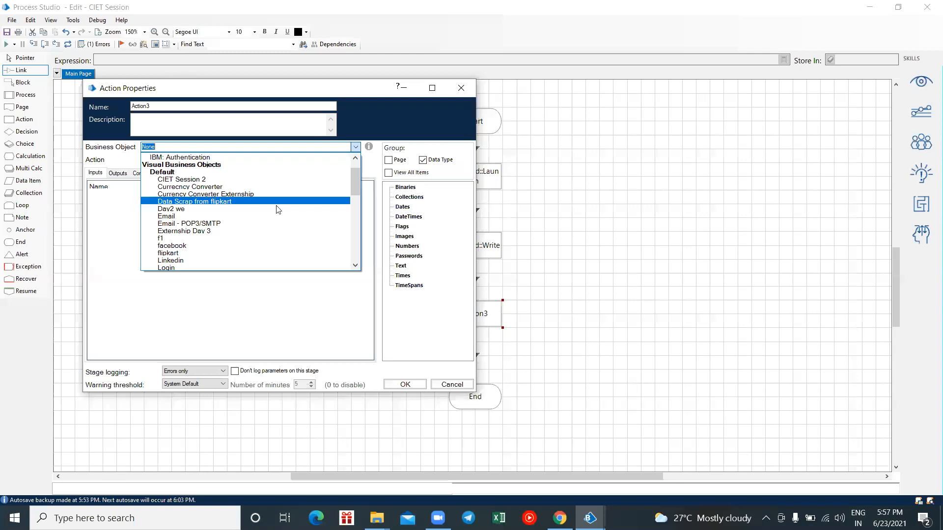
{"action": "left_click", "coordinate": [393, 386]}
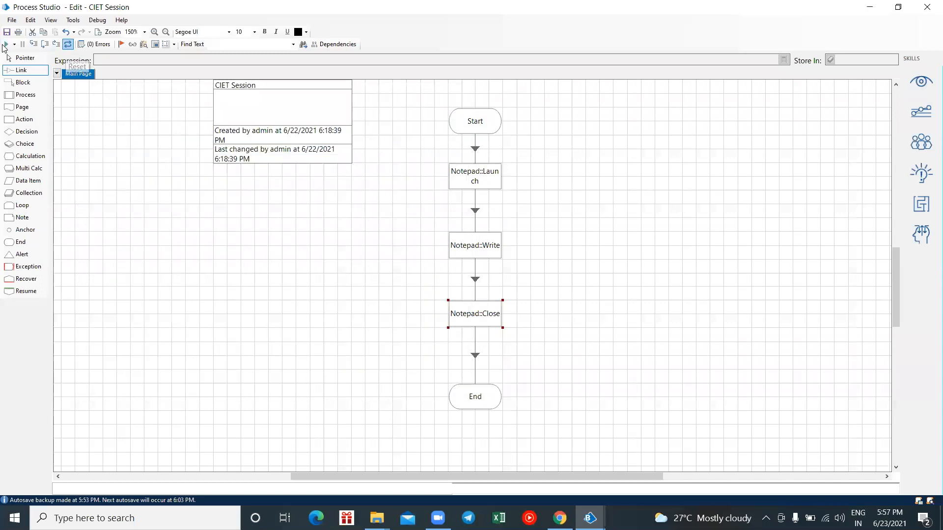
Run CIET Session through Notepad Launch, Write and Close to End with 0 errors.
{"action": "left_click", "coordinate": [6, 45]}
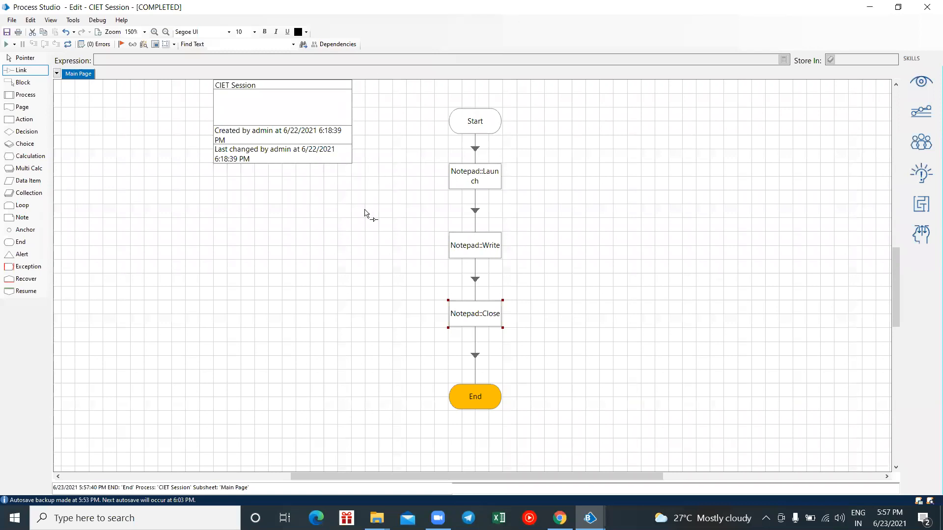
{"action": "scroll", "coordinate": [363, 210], "scroll_direction": "up", "scroll_amount": 5}
{"action": "scroll", "coordinate": [342, 189], "scroll_direction": "down", "scroll_amount": 6}
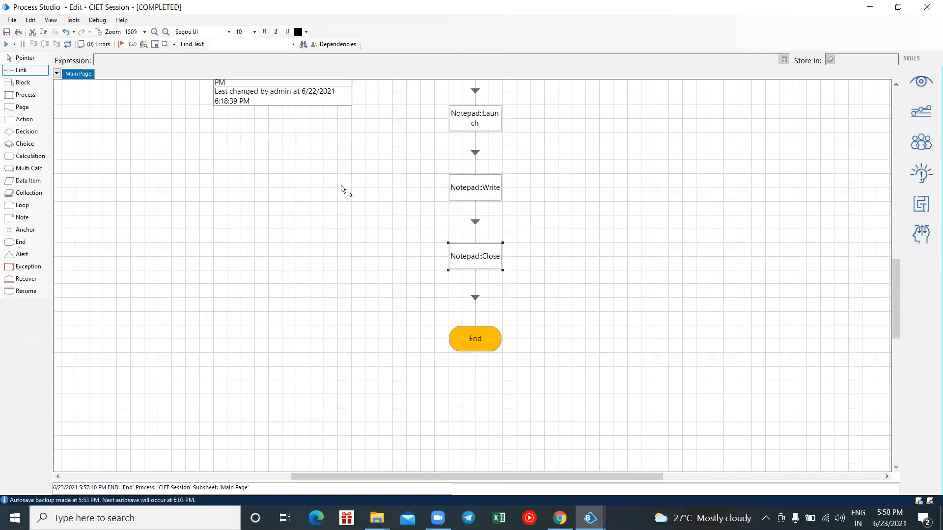
{"action": "scroll", "coordinate": [342, 189], "scroll_direction": "up", "scroll_amount": 1}
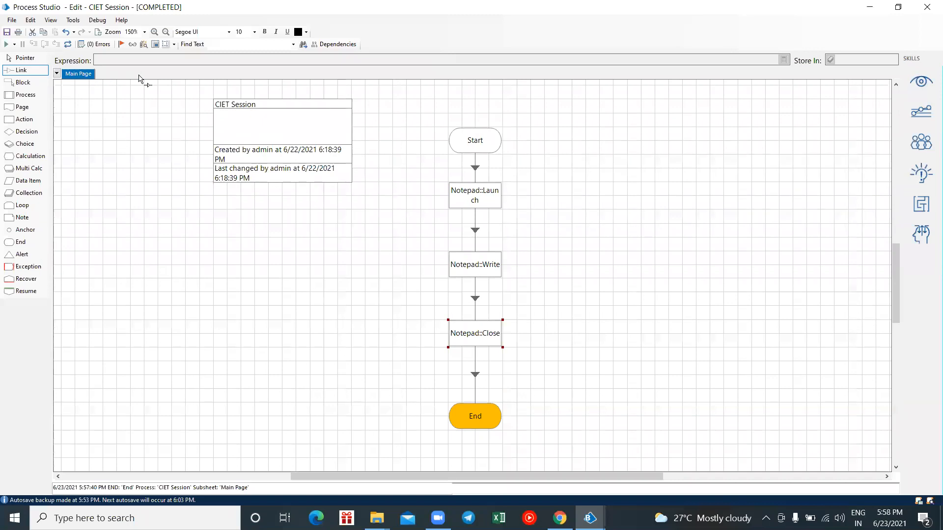
{"action": "right_click", "coordinate": [90, 77]}
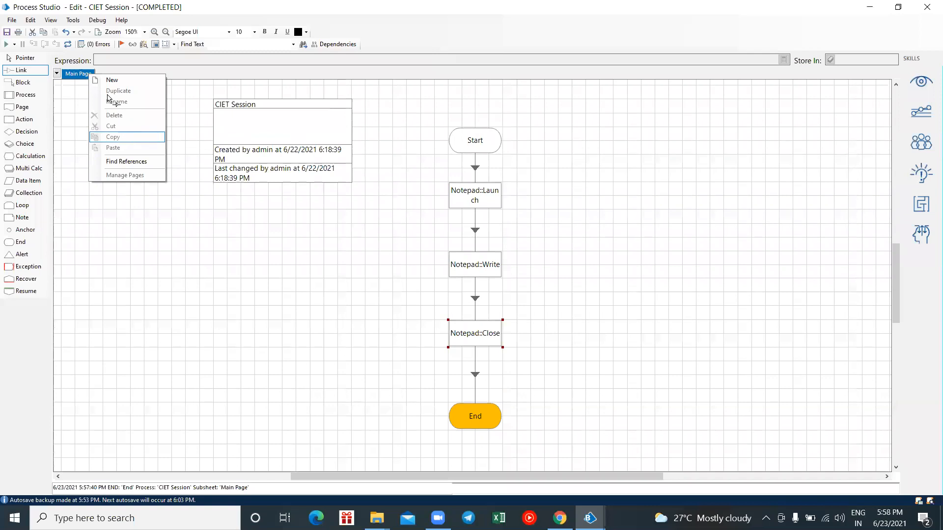
{"action": "left_click", "coordinate": [75, 108]}
{"action": "left_click", "coordinate": [74, 109]}
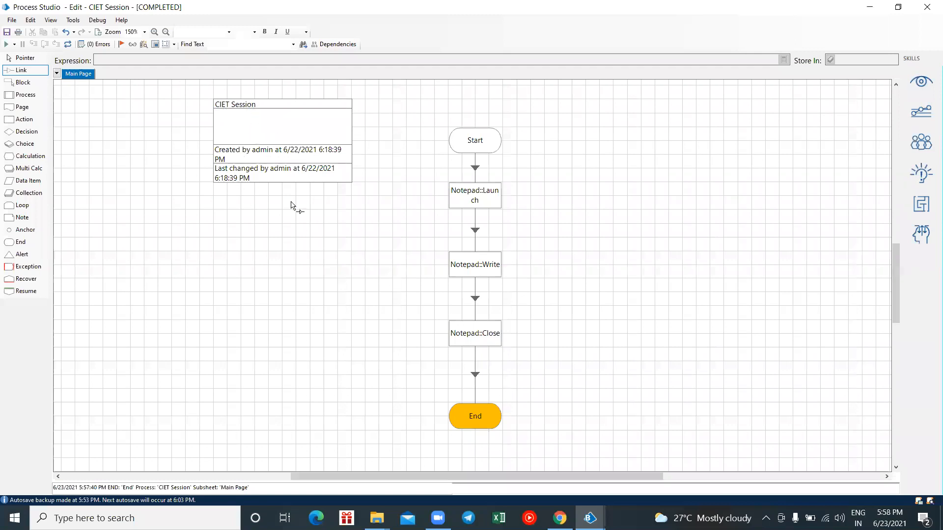
{"action": "left_click", "coordinate": [283, 112]}
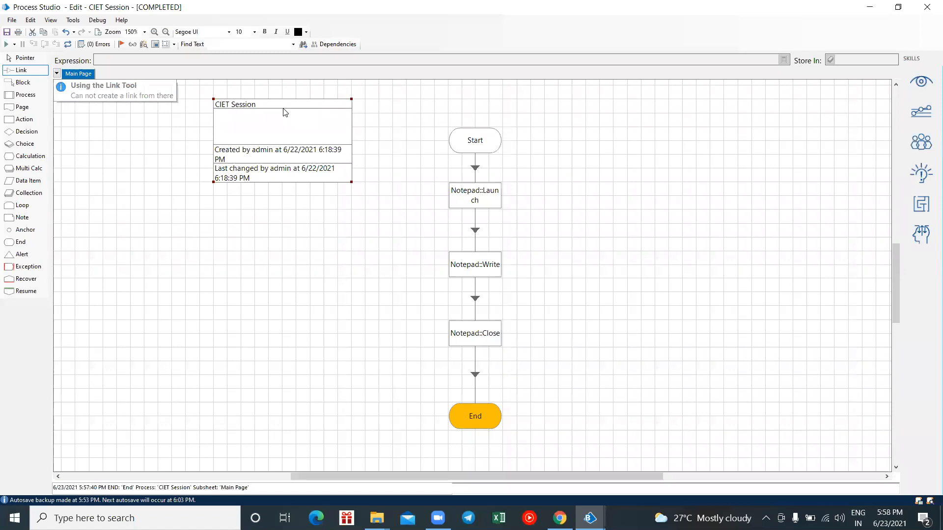
Tick 'Publish this Process to Control Room' in CIET Session's process properties and apply.
{"action": "right_click", "coordinate": [284, 112]}
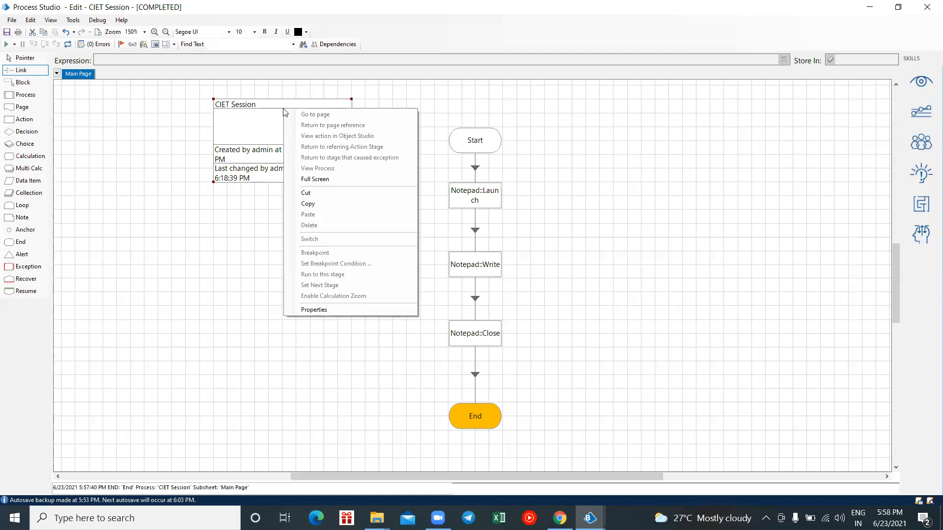
{"action": "left_click", "coordinate": [328, 311]}
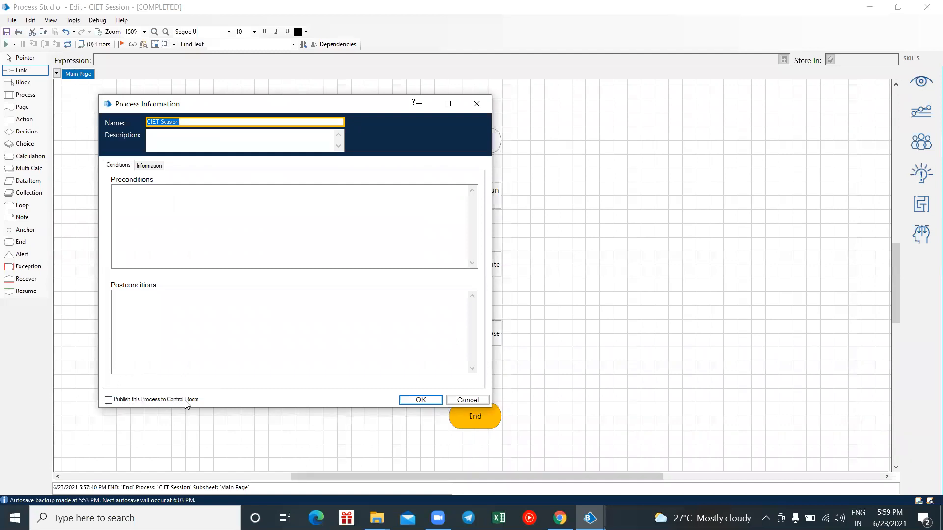
{"action": "left_click", "coordinate": [108, 400]}
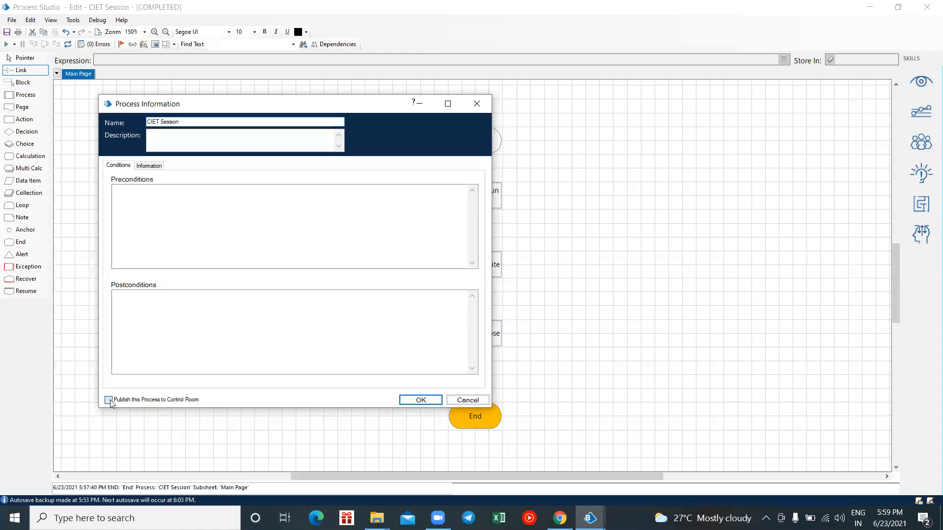
{"action": "left_click", "coordinate": [431, 402]}
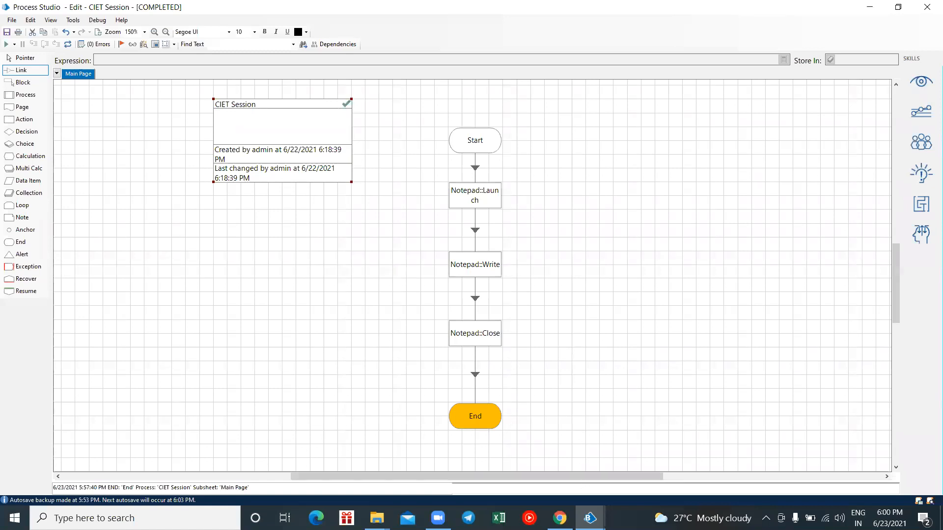
Bring up the CIET Session 2 Object Studio window showing its Initialise page.
{"action": "mouse_move", "coordinate": [590, 518]}
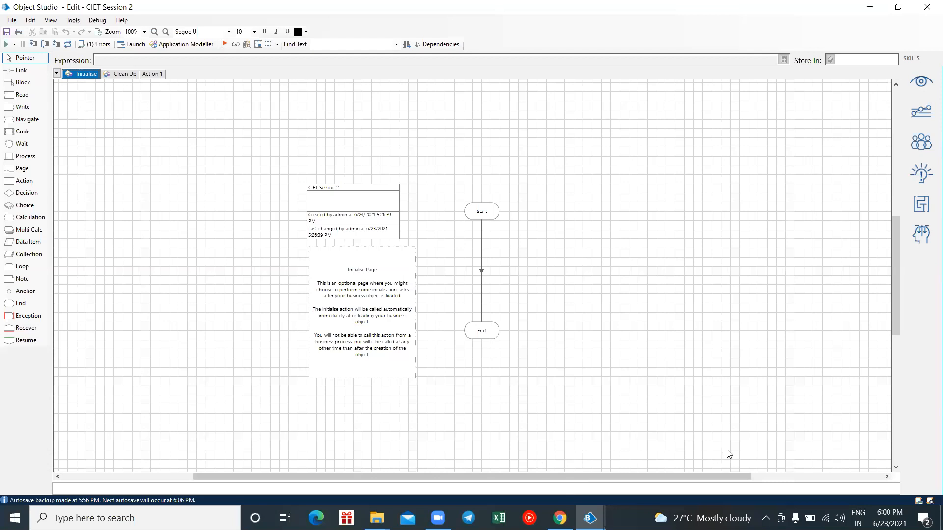
Bring the main Blue Prism window forward and scroll the Studio tree down to the Objects group.
{"action": "left_click", "coordinate": [539, 456]}
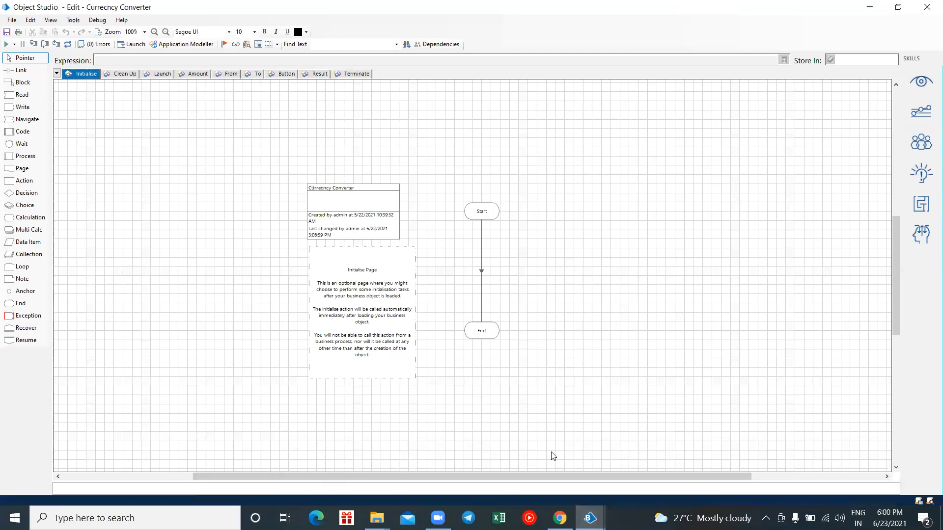
{"action": "left_click", "coordinate": [355, 461]}
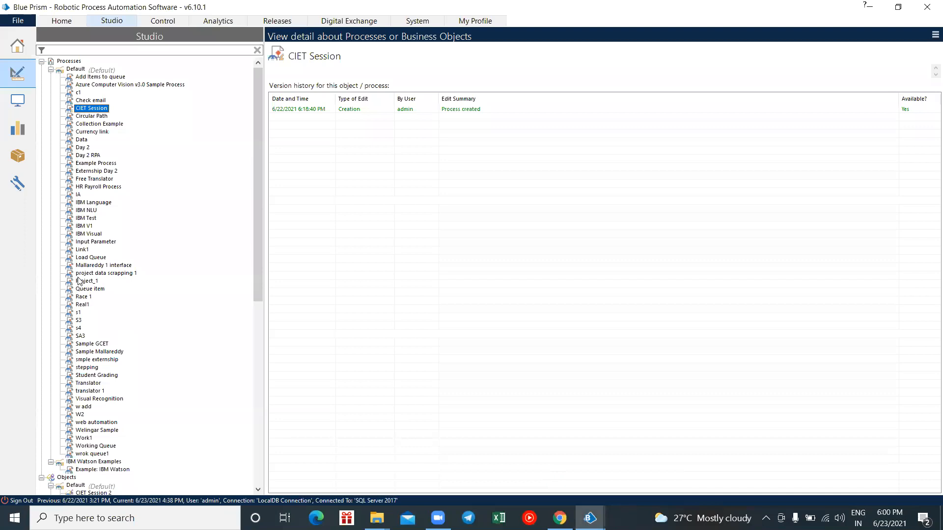
{"action": "scroll", "coordinate": [79, 280], "scroll_direction": "down", "scroll_amount": 10}
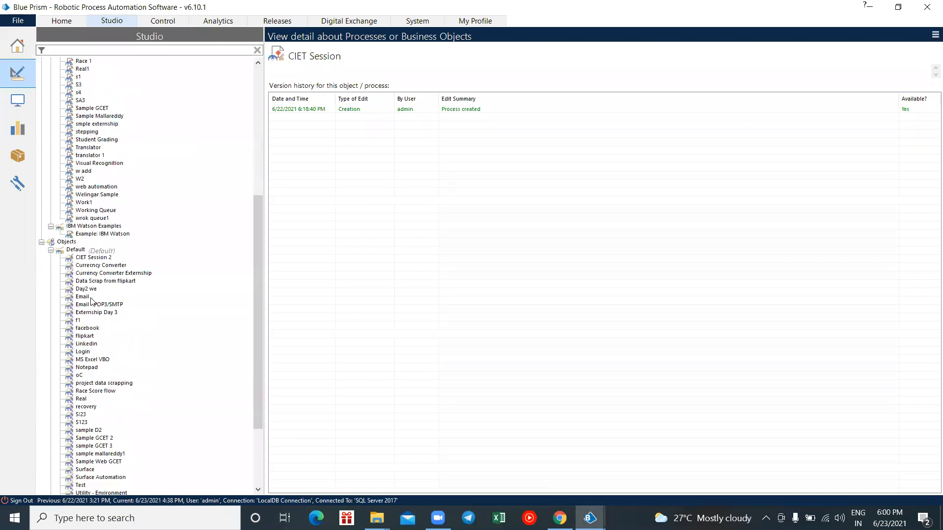
{"action": "scroll", "coordinate": [92, 300], "scroll_direction": "down", "scroll_amount": 1}
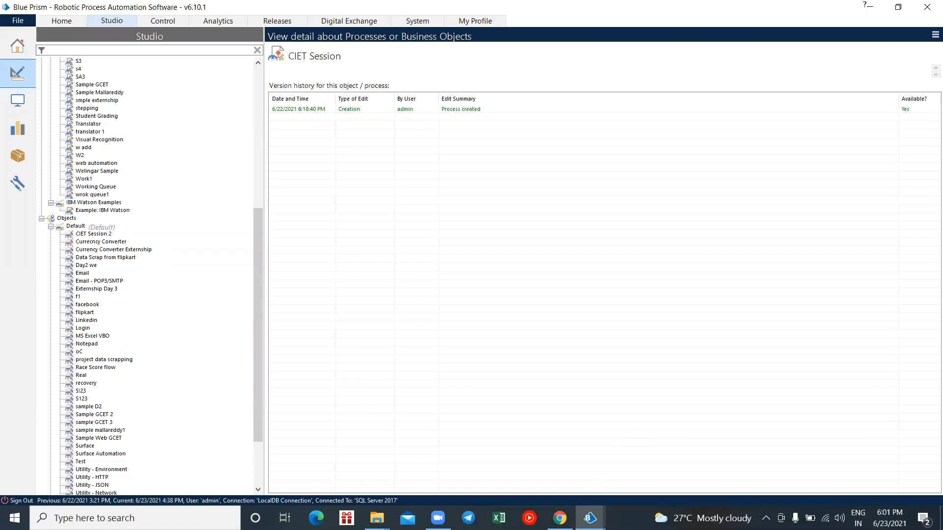
Close the CIET Session 2 object and its Application Modeller window, returning to the Studio tree.
{"action": "mouse_move", "coordinate": [590, 517]}
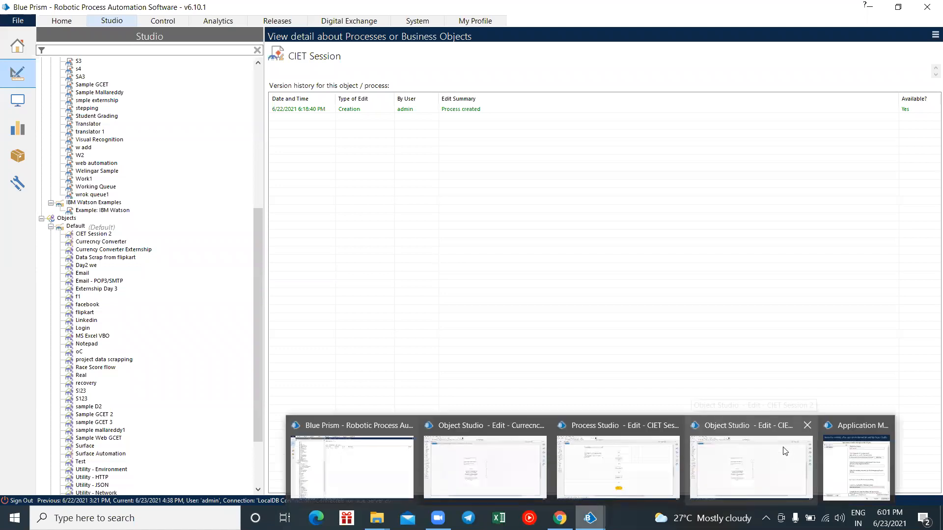
{"action": "left_click", "coordinate": [784, 451]}
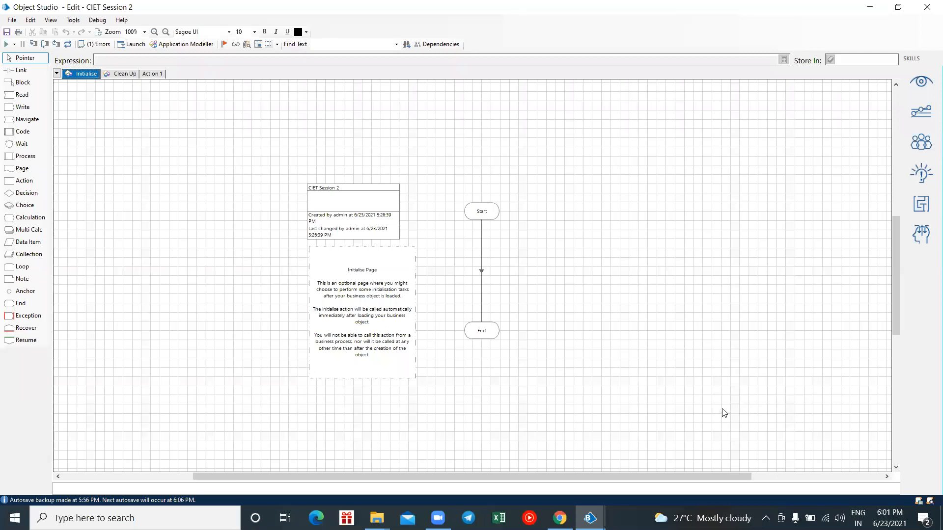
{"action": "left_click", "coordinate": [927, 7]}
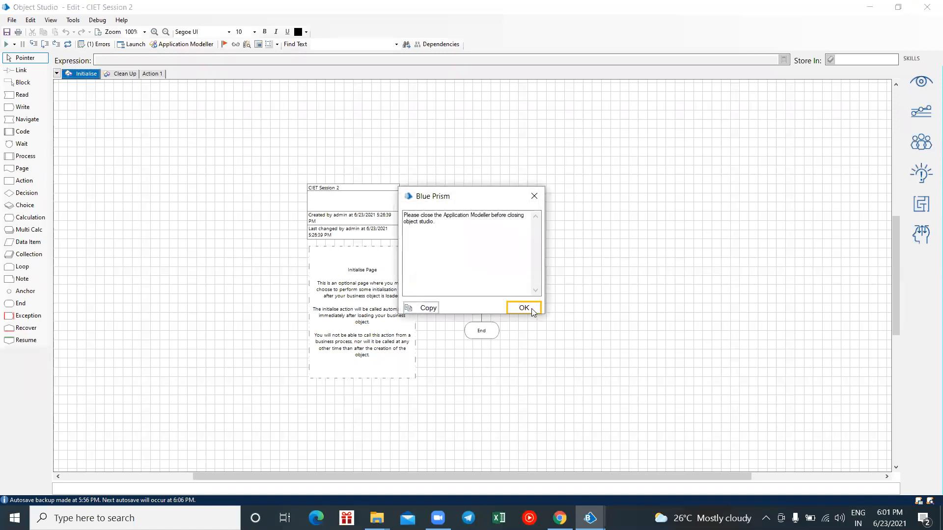
{"action": "left_click", "coordinate": [531, 309]}
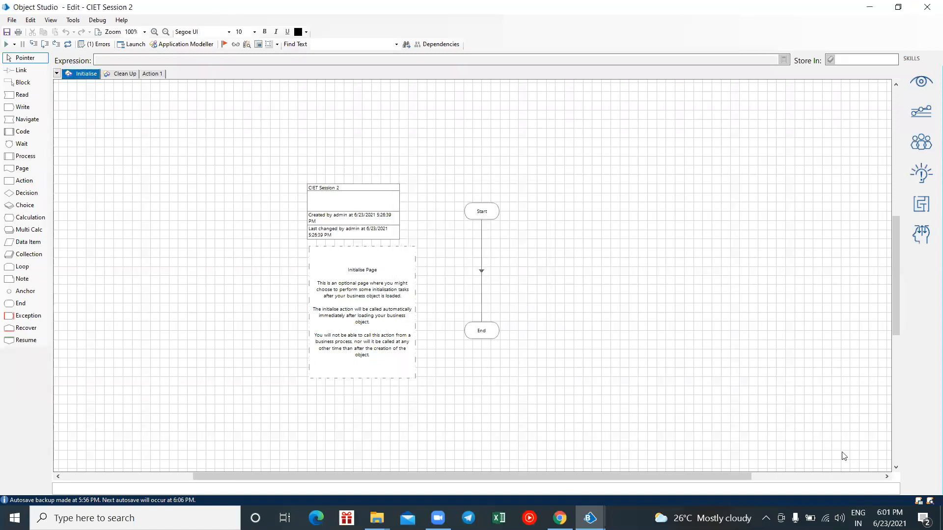
{"action": "mouse_move", "coordinate": [589, 518]}
{"action": "left_click", "coordinate": [884, 425]}
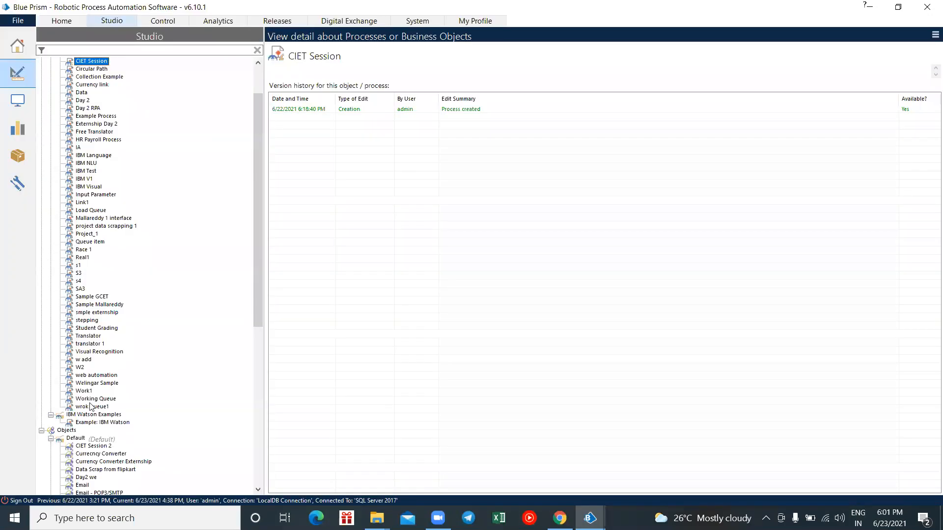
{"action": "right_click", "coordinate": [66, 430]}
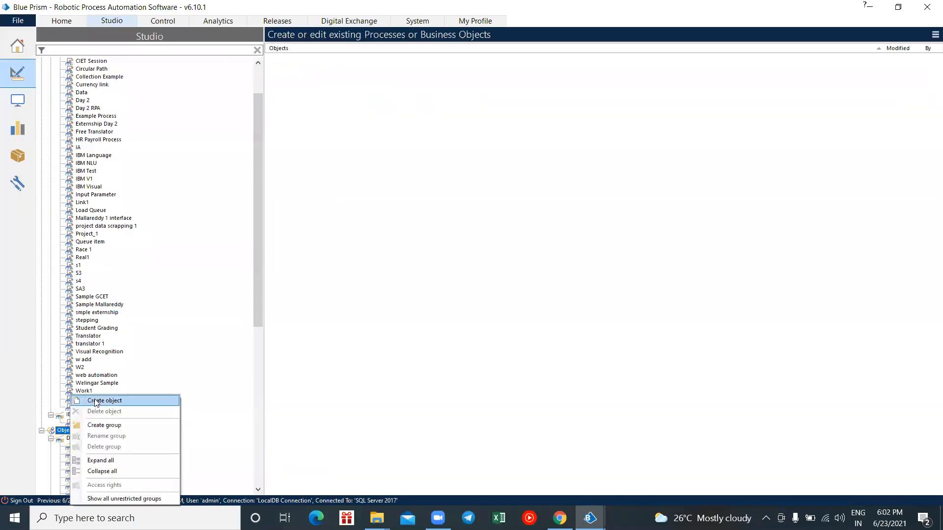
Create a new business object named CIET WEb under Objects and open it in Object Studio.
{"action": "left_click", "coordinate": [95, 401]}
{"action": "type", "text": "VIT web"}
{"action": "left_click", "coordinate": [598, 391]}
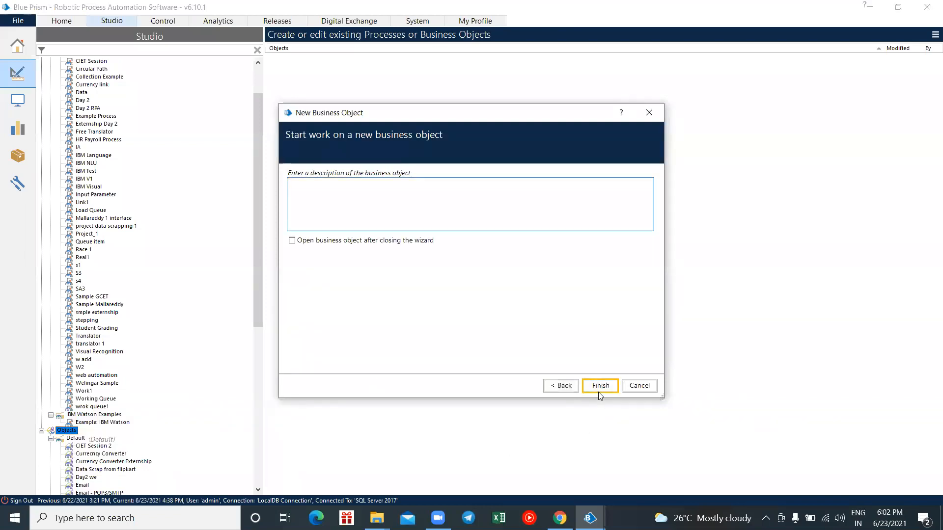
{"action": "left_click", "coordinate": [600, 388]}
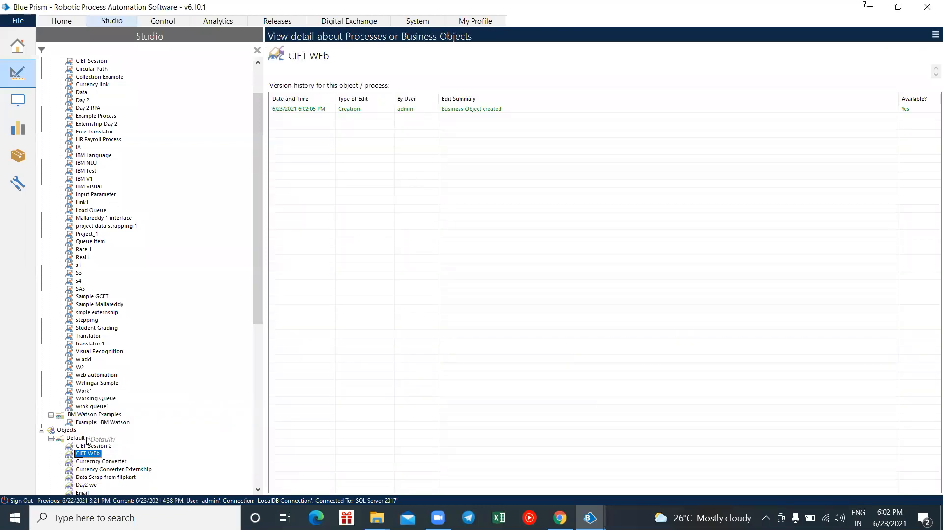
{"action": "double_click", "coordinate": [87, 456]}
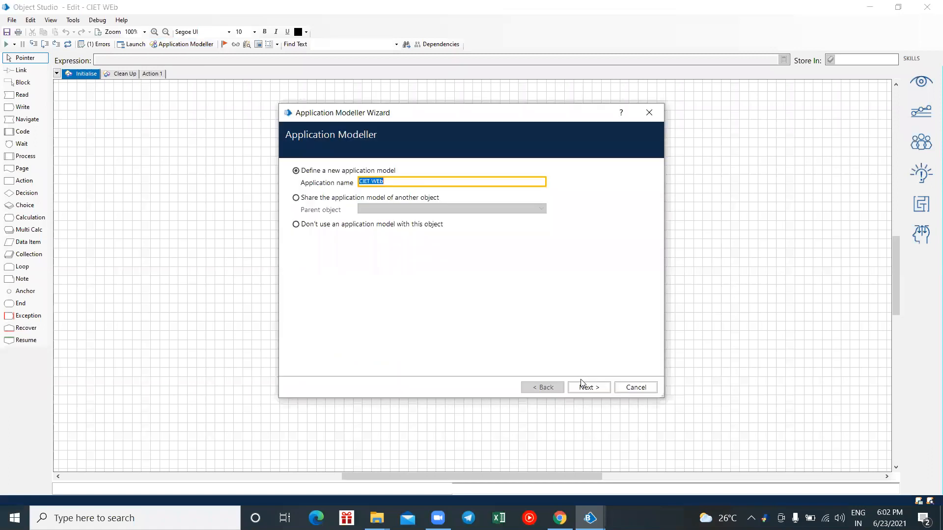
Set CIET WEb as a Chrome browser-based application launched from an executable file.
{"action": "left_click", "coordinate": [586, 387]}
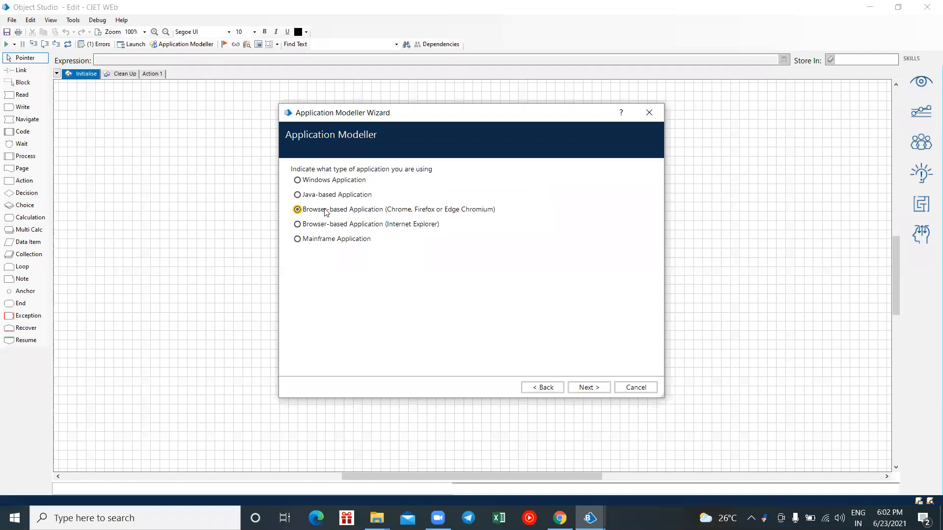
{"action": "left_click", "coordinate": [590, 388]}
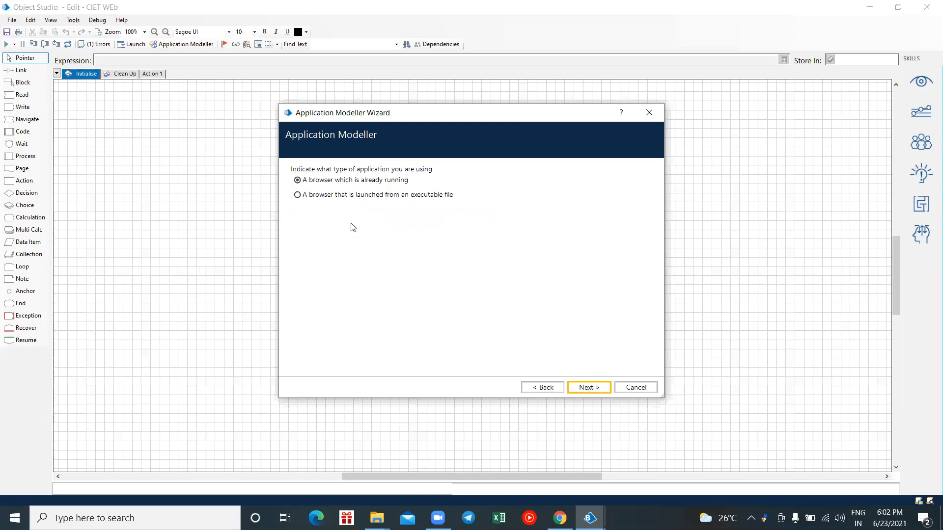
{"action": "mouse_move", "coordinate": [560, 518]}
{"action": "left_click", "coordinate": [416, 199]}
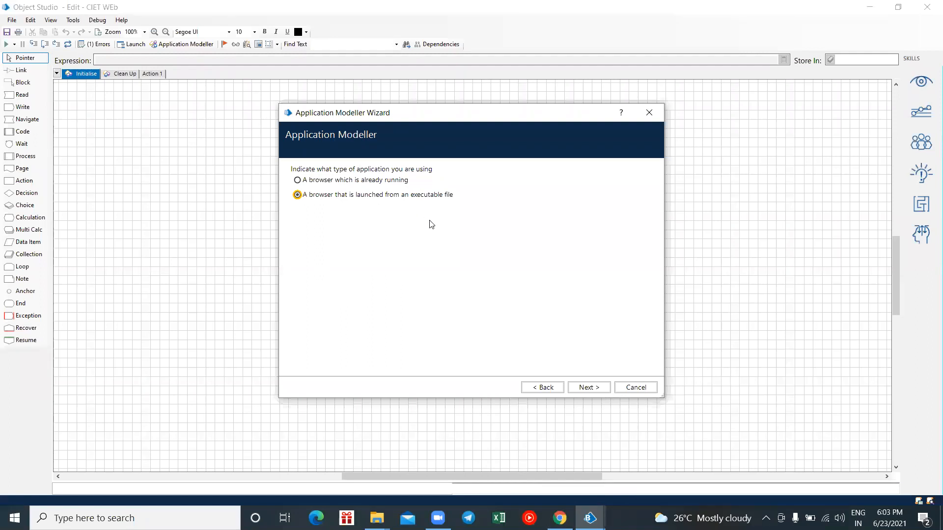
{"action": "left_click", "coordinate": [583, 393]}
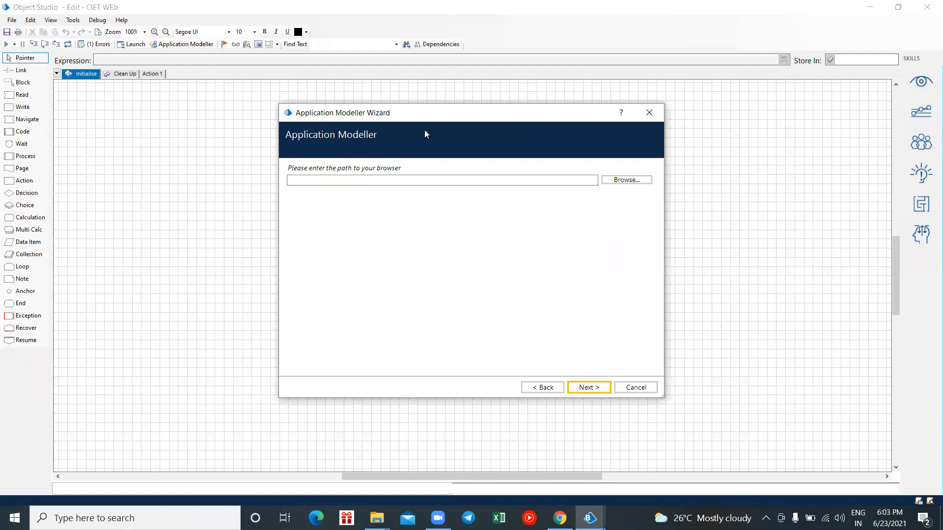
Browse to C:\Program Files\Google\Chrome\Application\chrome.exe as the wizard's browser path.
{"action": "left_click", "coordinate": [617, 185]}
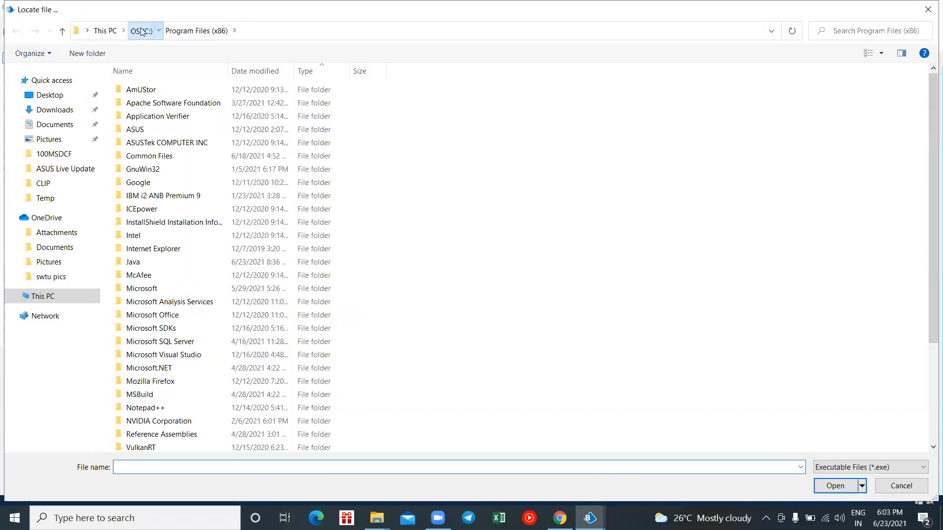
{"action": "left_click", "coordinate": [141, 31]}
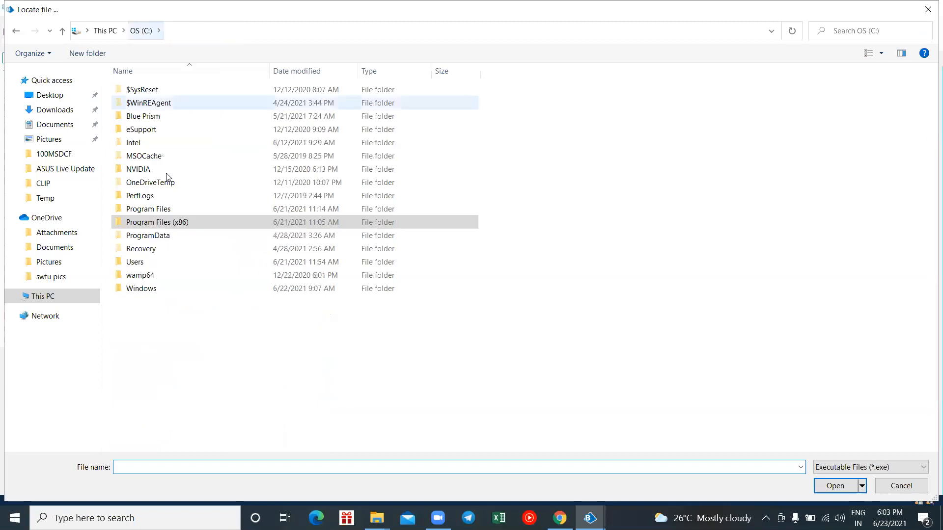
{"action": "double_click", "coordinate": [167, 209]}
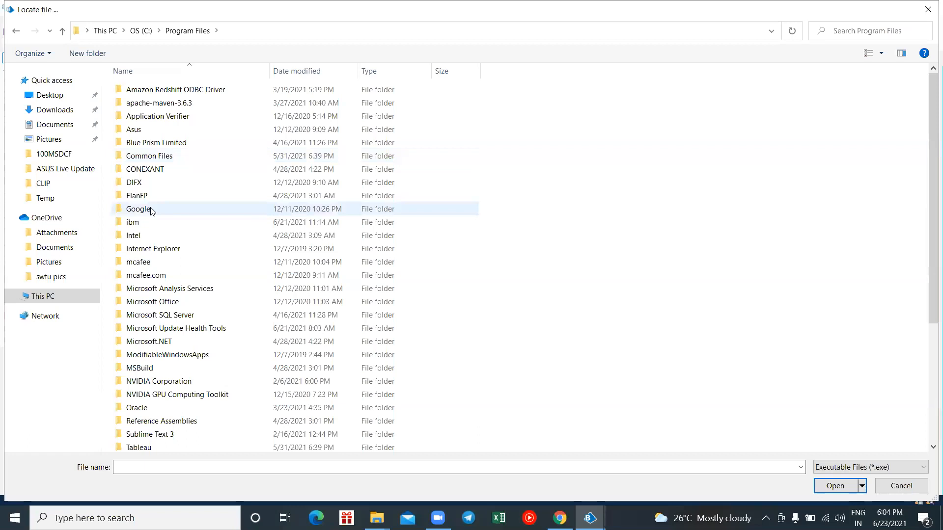
{"action": "double_click", "coordinate": [152, 211]}
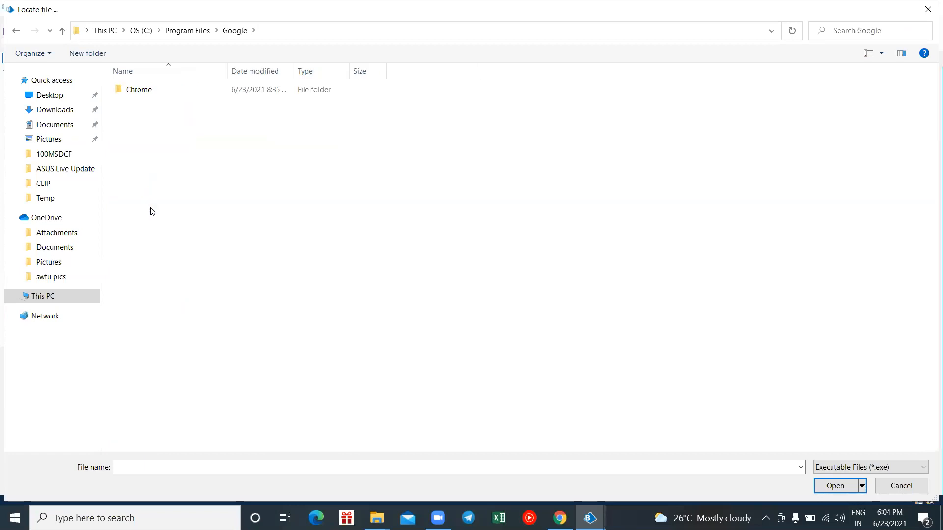
{"action": "double_click", "coordinate": [151, 94]}
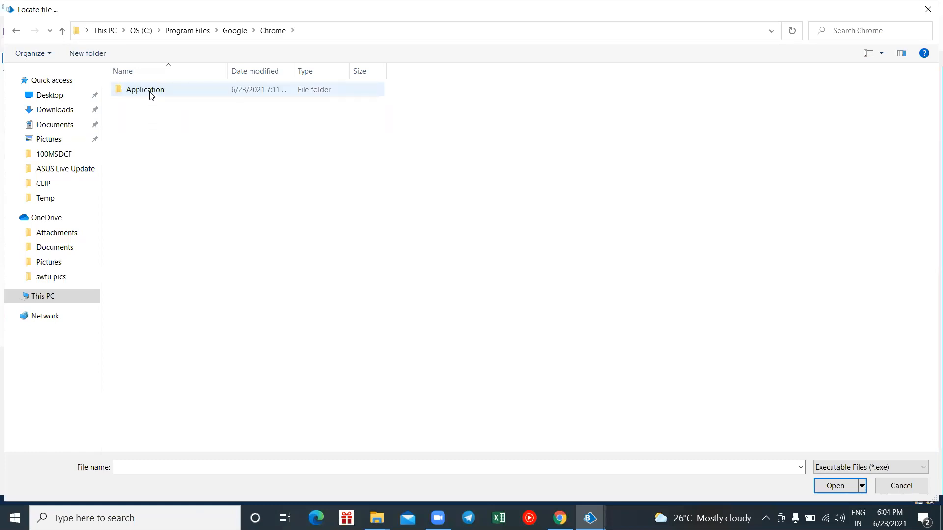
{"action": "double_click", "coordinate": [151, 92]}
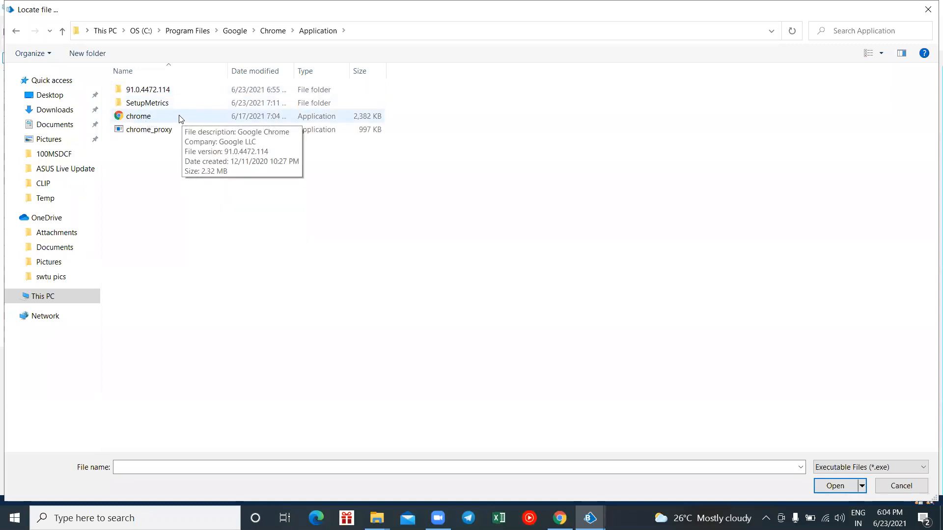
{"action": "left_click", "coordinate": [144, 120]}
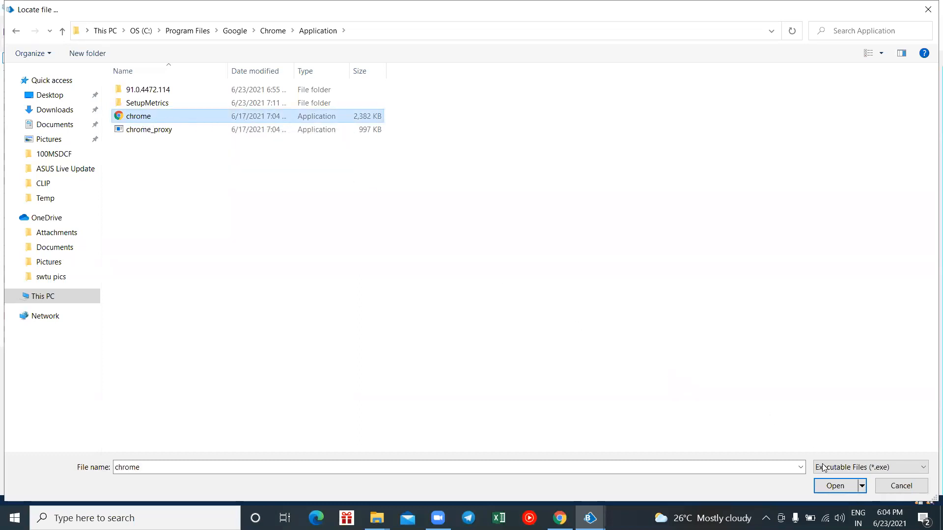
{"action": "left_click", "coordinate": [836, 486]}
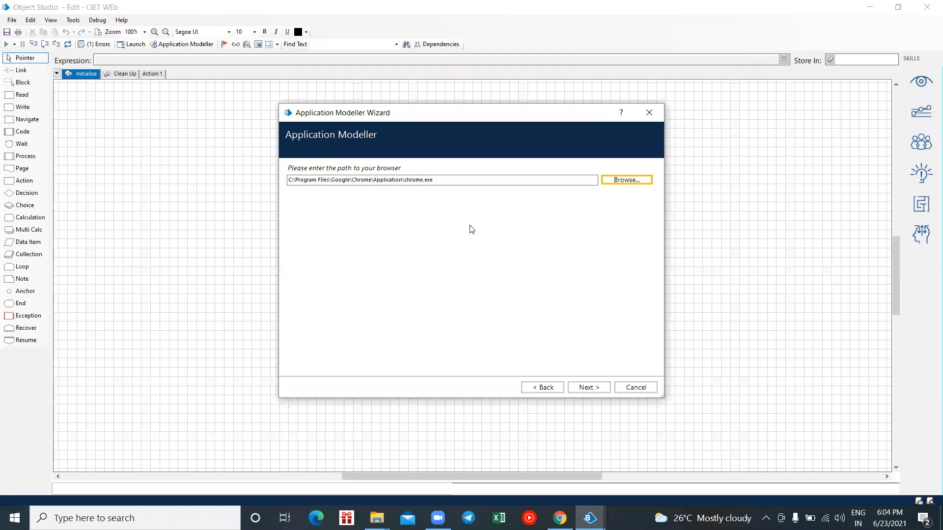
{"action": "left_click", "coordinate": [595, 391]}
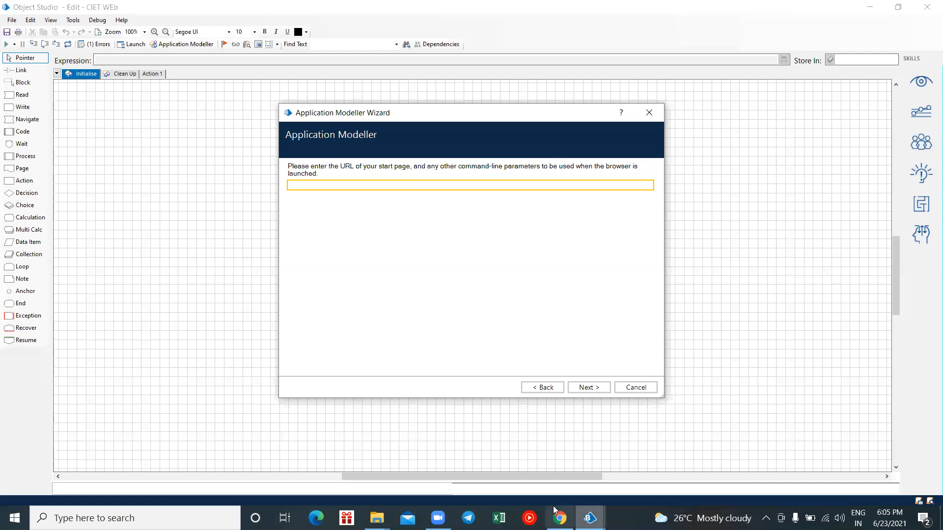
Switch from the wizard's start-page URL step over to Google Chrome.
{"action": "mouse_move", "coordinate": [560, 518]}
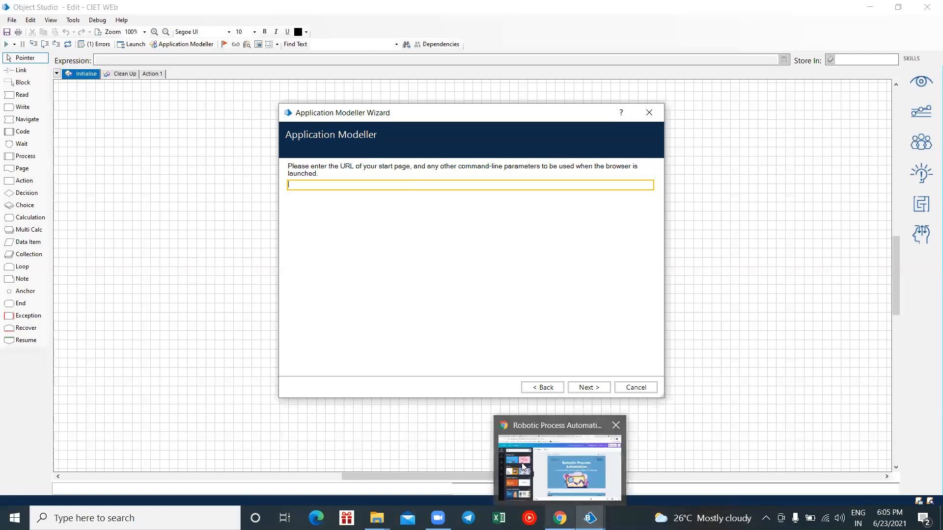
{"action": "left_click", "coordinate": [521, 465]}
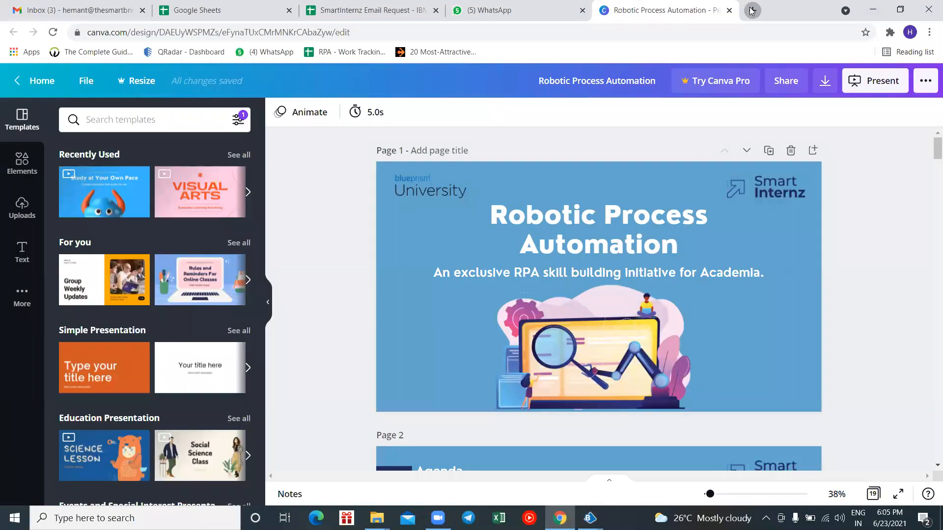
Open a new Chrome tab and go to the LinkedIn site.
{"action": "left_click", "coordinate": [749, 11]}
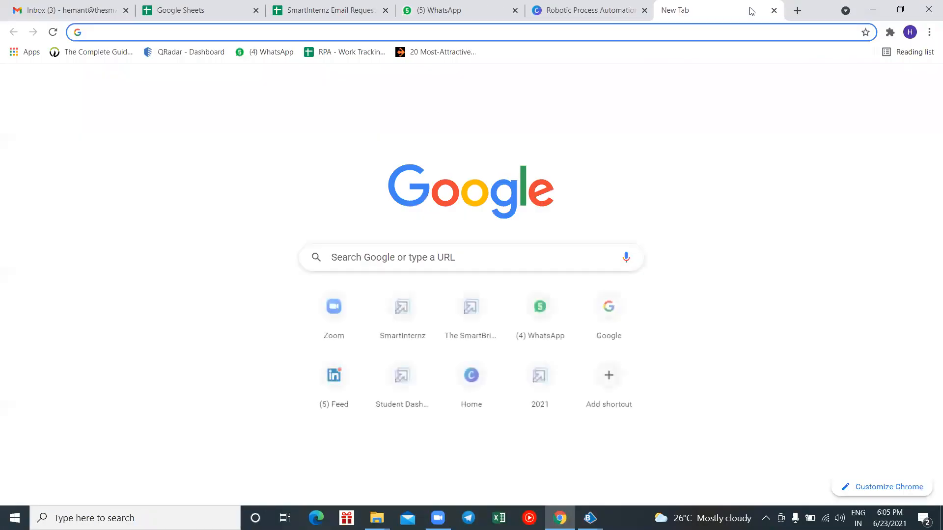
{"action": "type", "text": "liked"}
{"action": "key", "text": "BackSpace"}
{"action": "key", "text": "BackSpace"}
{"action": "key", "text": "BackSpace"}
{"action": "key", "text": "BackSpace"}
{"action": "type", "text": "inkedin"}
{"action": "key", "text": "Return"}
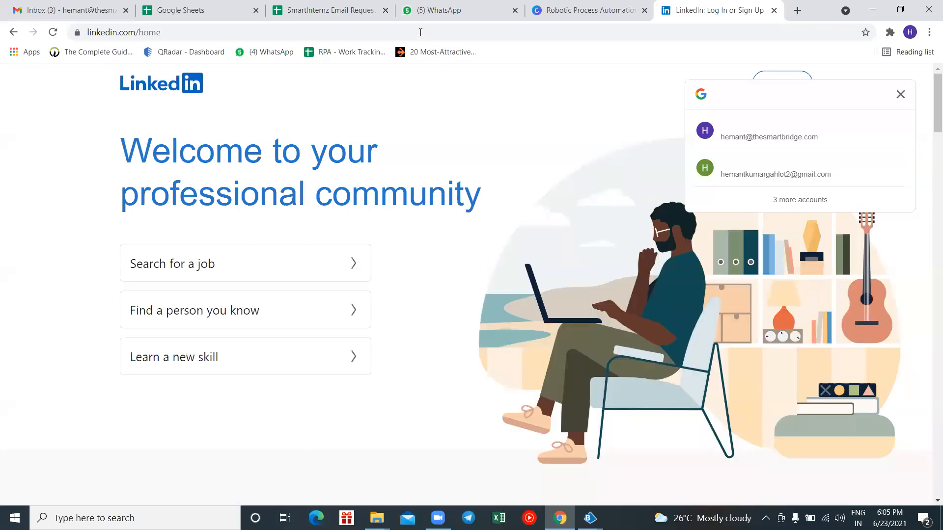
Load linkedin.com/fee to reach LinkedIn's login page and copy its address.
{"action": "left_click", "coordinate": [420, 32]}
{"action": "type", "text": "linked"}
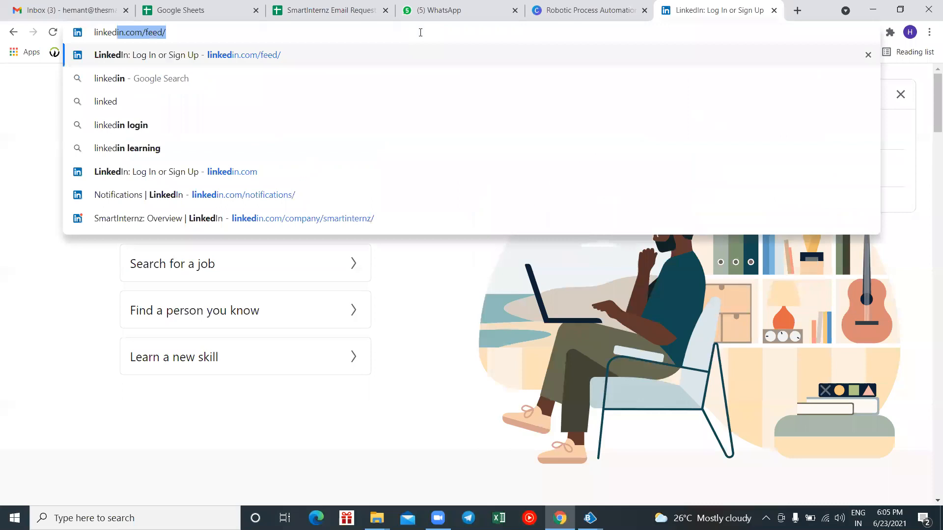
{"action": "type", "text": "in.com/fee"}
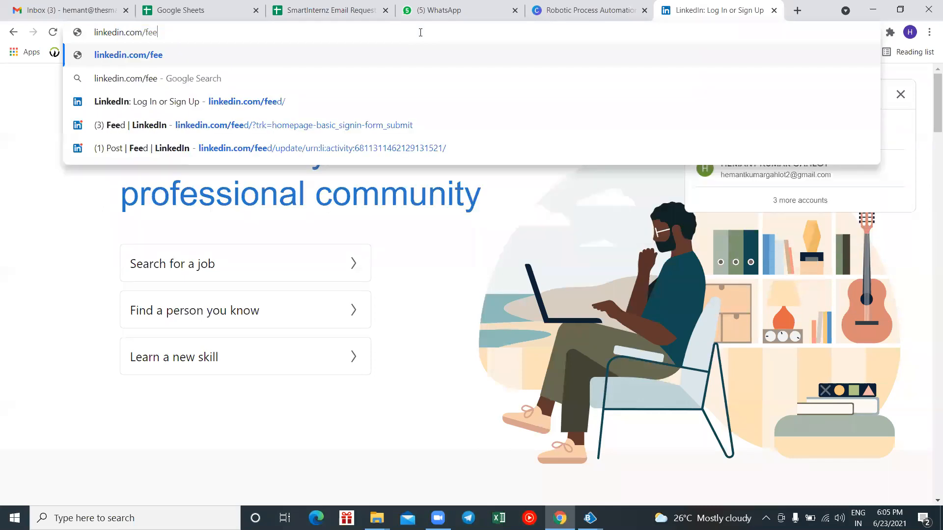
{"action": "key", "text": "Return"}
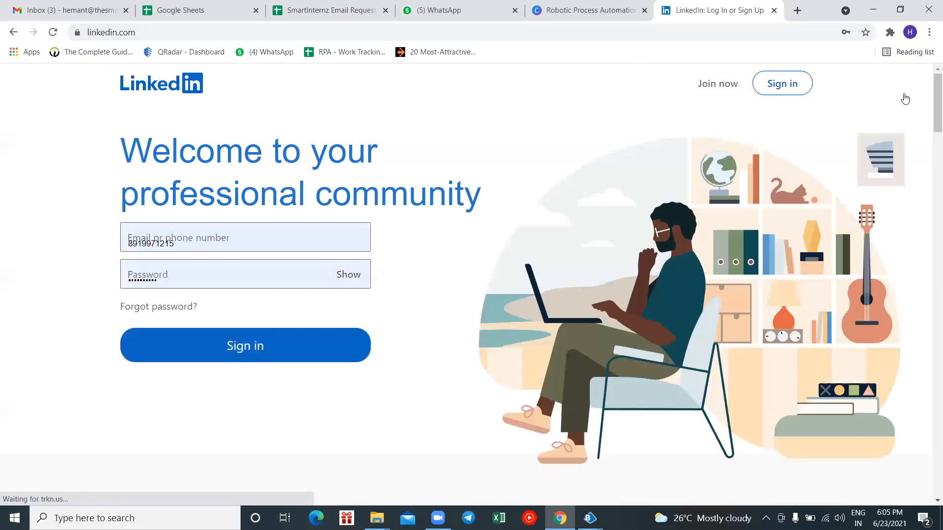
{"action": "left_click", "coordinate": [496, 36]}
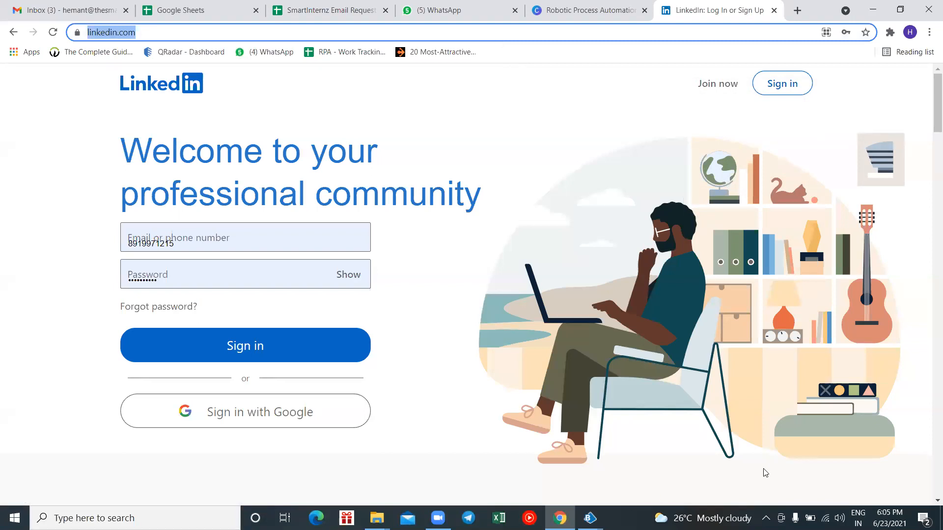
{"action": "mouse_move", "coordinate": [590, 518]}
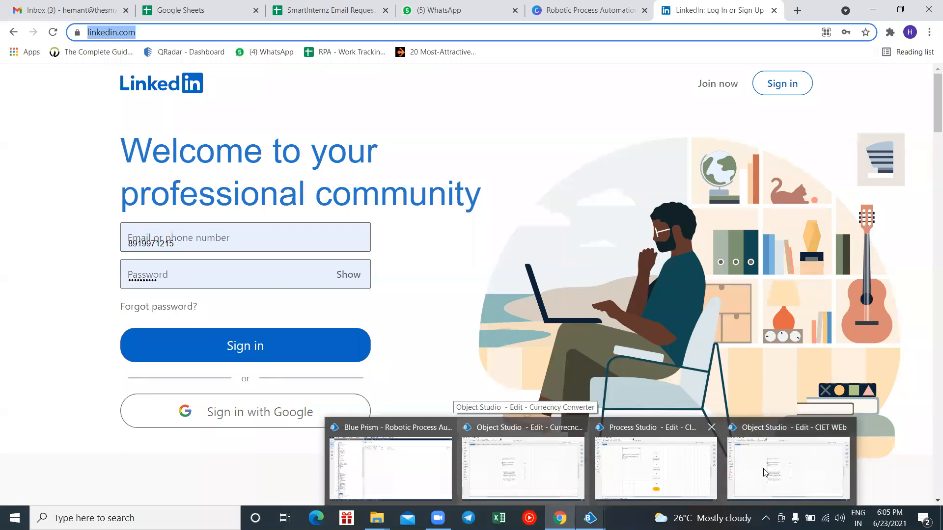
{"action": "left_click", "coordinate": [766, 473]}
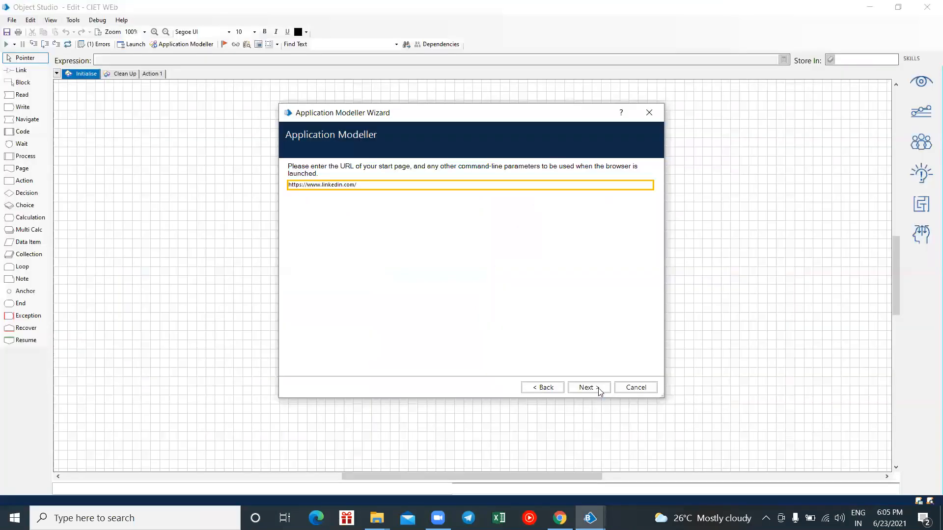
{"action": "left_click", "coordinate": [588, 387]}
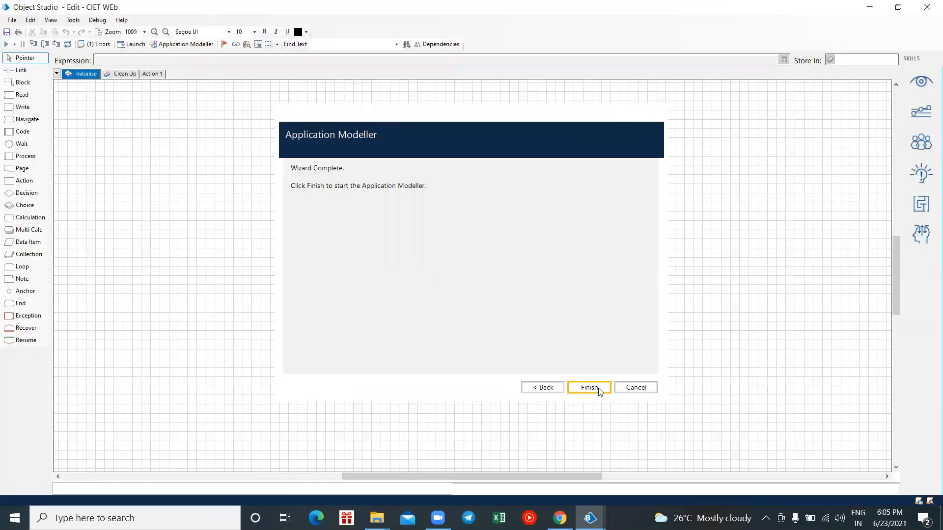
{"action": "left_click", "coordinate": [599, 390]}
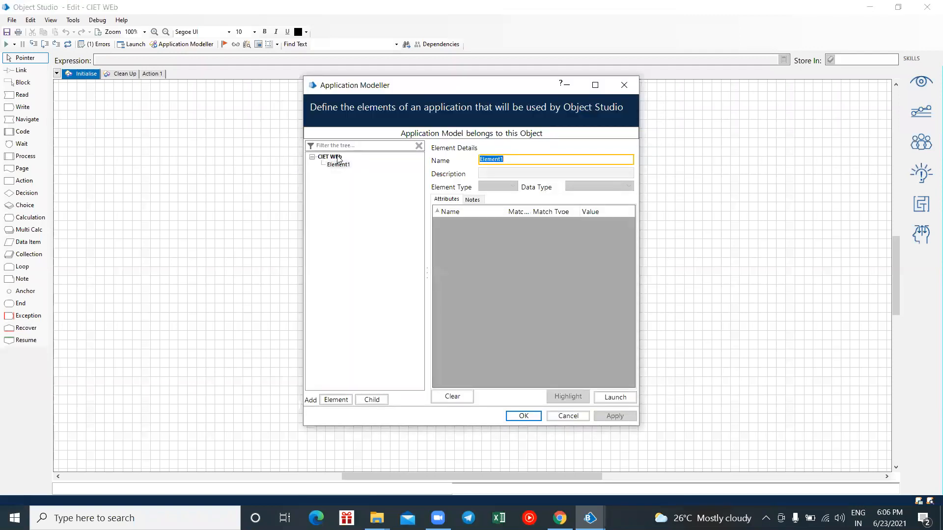
{"action": "left_click", "coordinate": [338, 159]}
{"action": "left_click", "coordinate": [463, 201]}
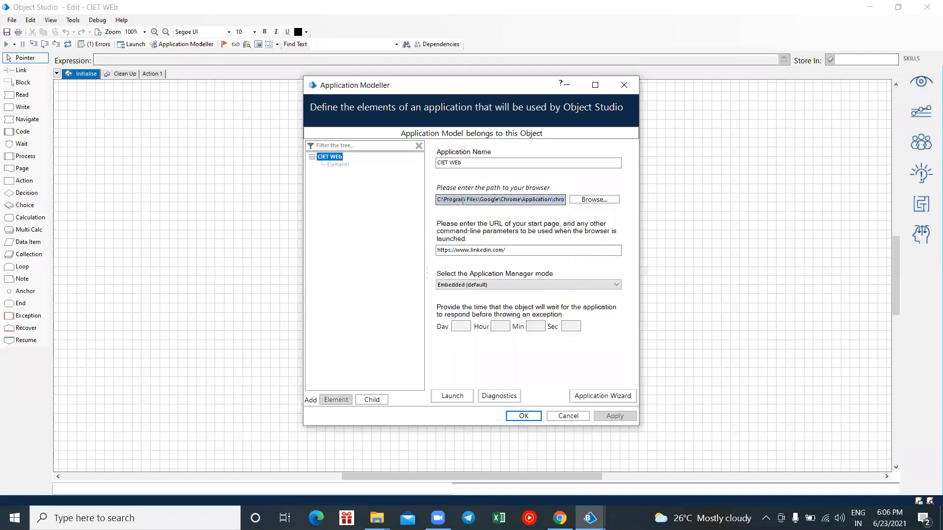
{"action": "left_click", "coordinate": [512, 201]}
{"action": "left_click", "coordinate": [466, 250]}
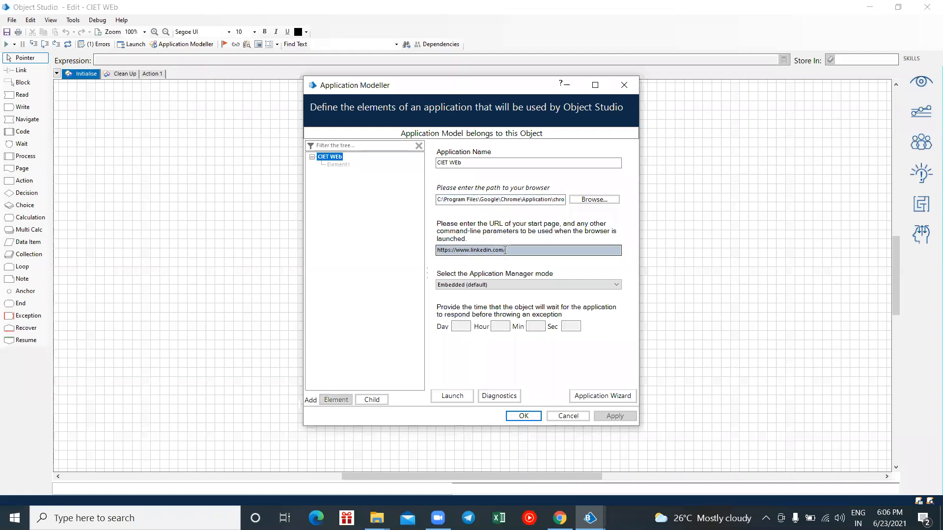
{"action": "left_click", "coordinate": [338, 165]}
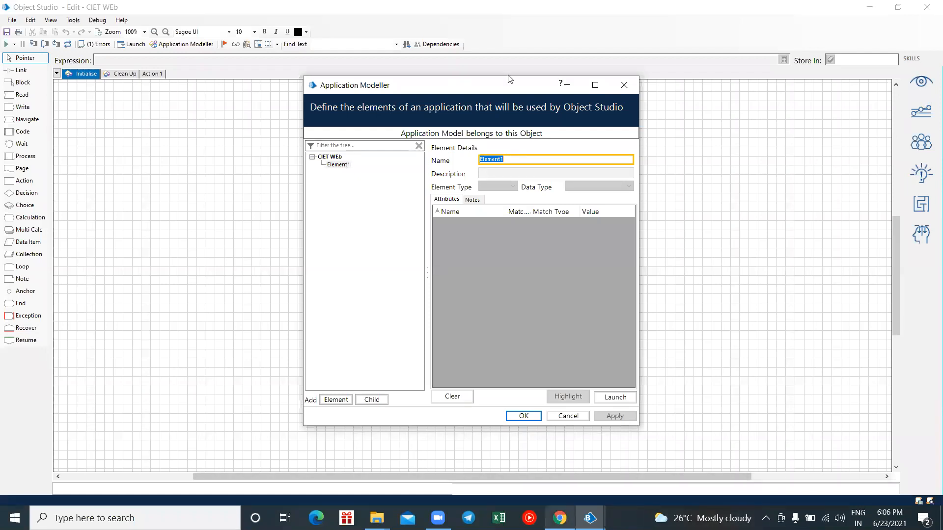
Name the element Username in the Application Modeller and launch Chrome on LinkedIn's sign-in page.
{"action": "key", "text": "alt+Tab"}
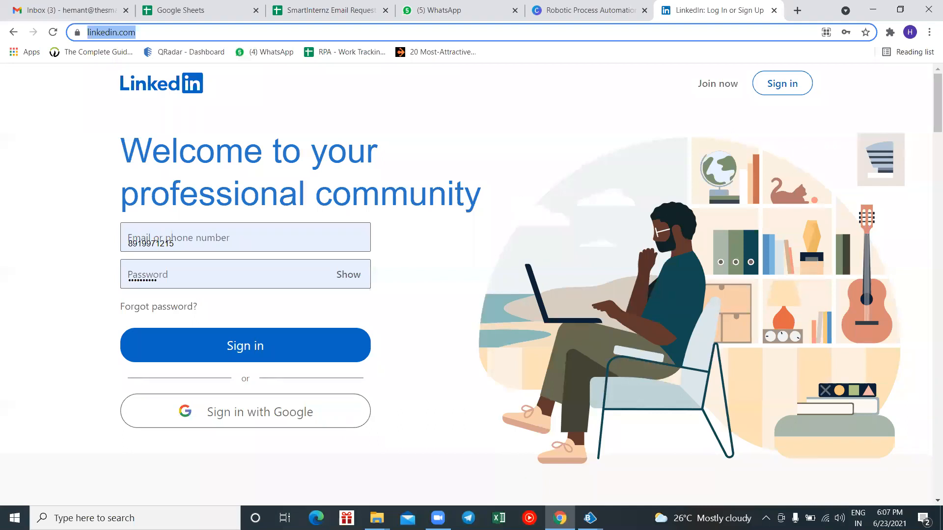
{"action": "mouse_move", "coordinate": [590, 518]}
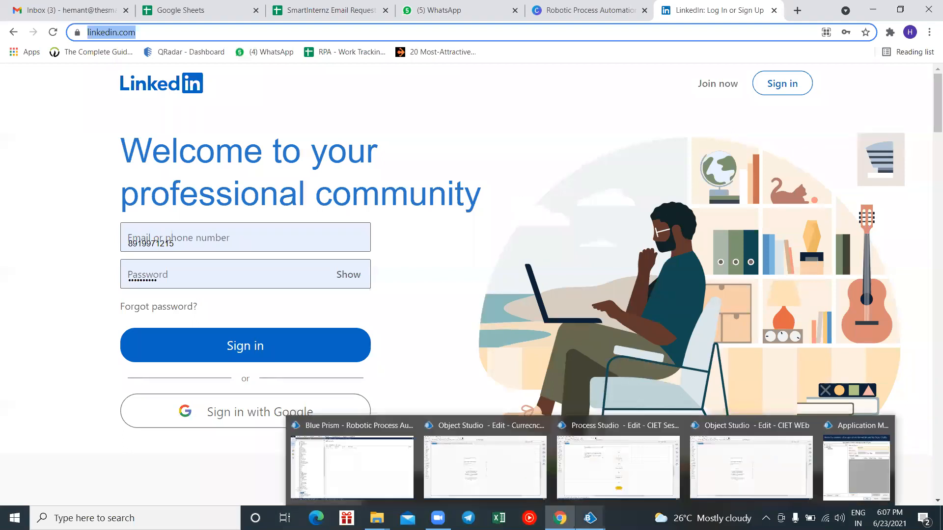
{"action": "left_click", "coordinate": [833, 460]}
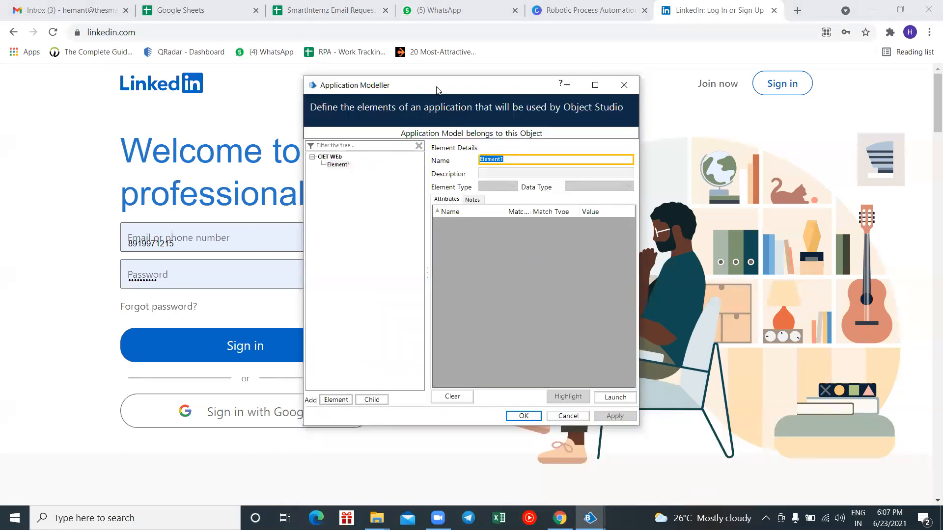
{"action": "left_click_drag", "start_coordinate": [536, 92], "coordinate": [637, 96]}
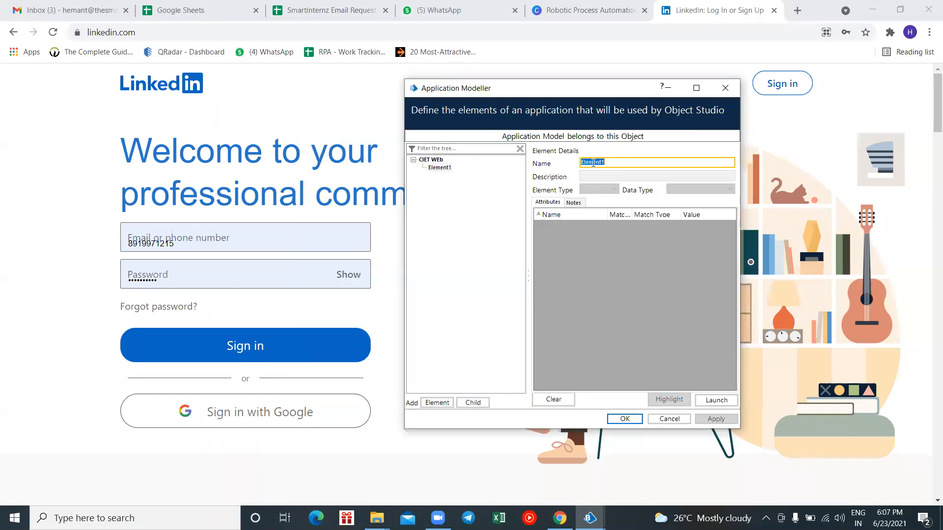
{"action": "type", "text": "Username"}
{"action": "left_click", "coordinate": [812, 226]}
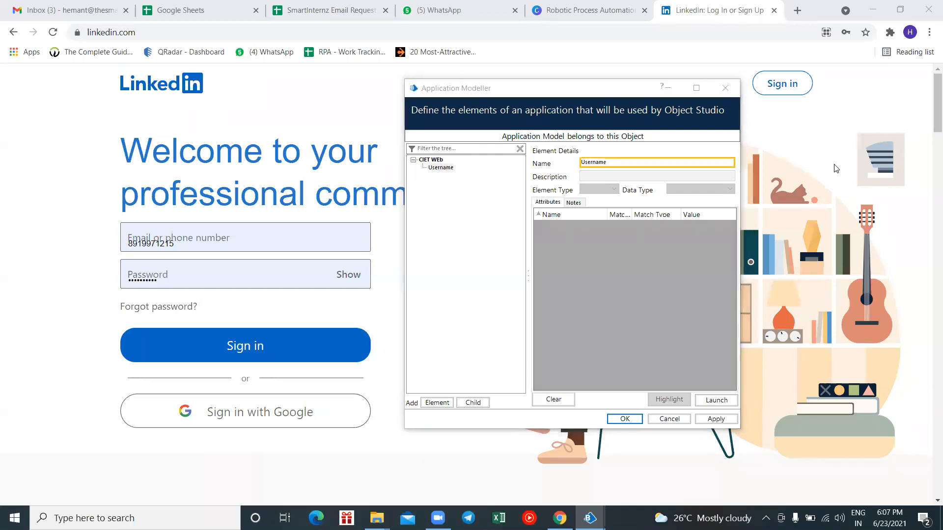
{"action": "left_click", "coordinate": [716, 403]}
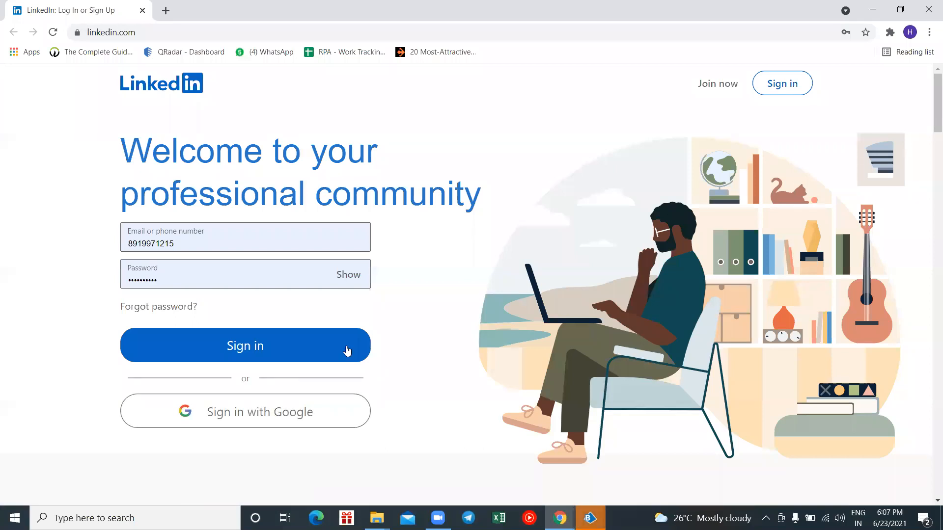
Bring the Application Modeller to the front, check the CIET WEb settings, then reopen the Username element.
{"action": "left_click", "coordinate": [590, 517]}
{"action": "left_click", "coordinate": [862, 467]}
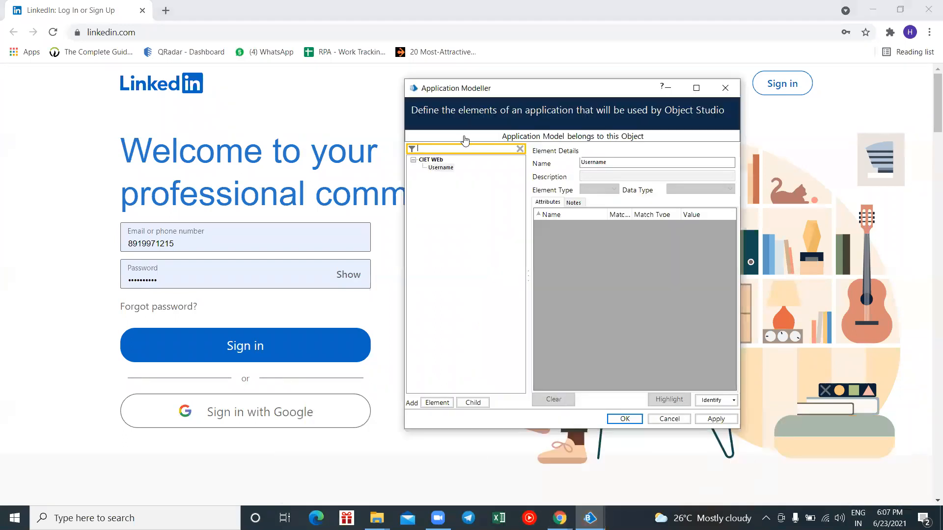
{"action": "left_click", "coordinate": [430, 160]}
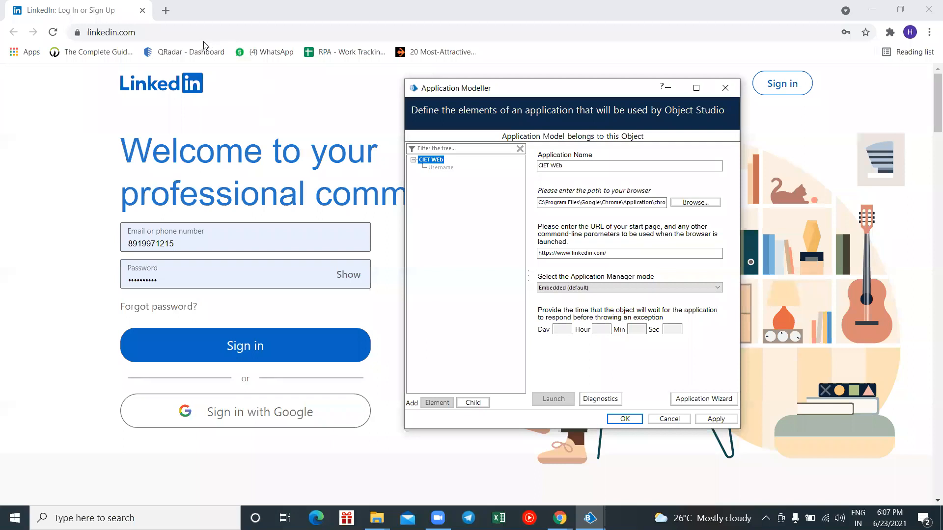
{"action": "left_click", "coordinate": [444, 168]}
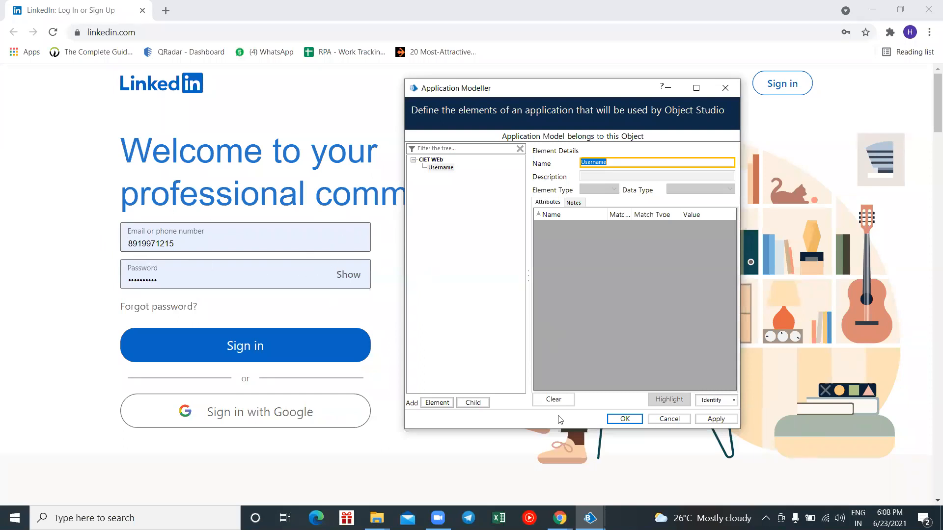
Identify LinkedIn's email or phone field as the Username element, capturing it as Text Edit.
{"action": "left_click", "coordinate": [715, 401]}
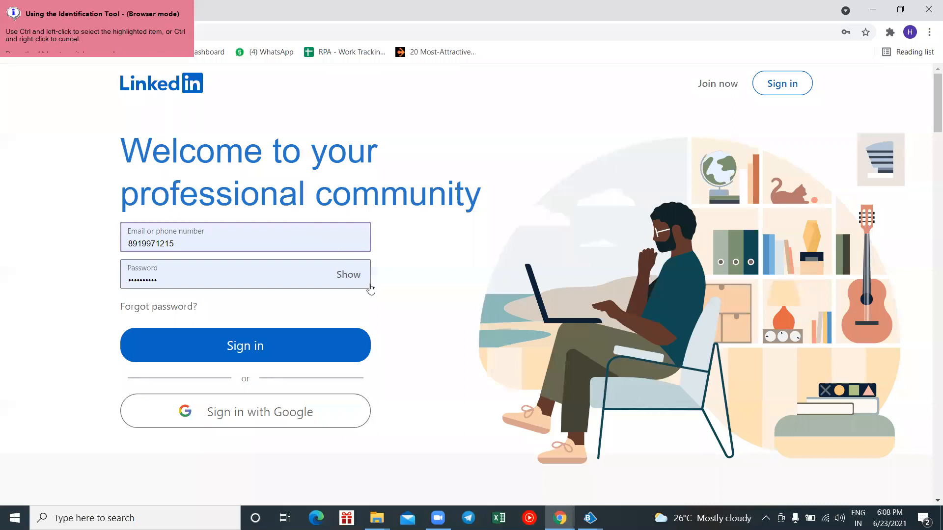
{"action": "right_click", "coordinate": [622, 220], "text": "ctrl"}
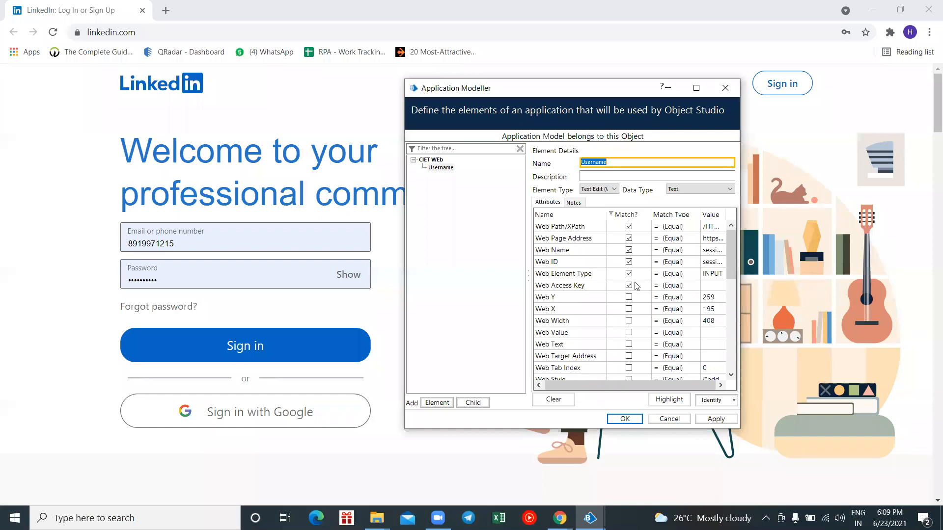
Untick Match? for the Username element's Web Access Key attribute.
{"action": "left_click", "coordinate": [628, 286]}
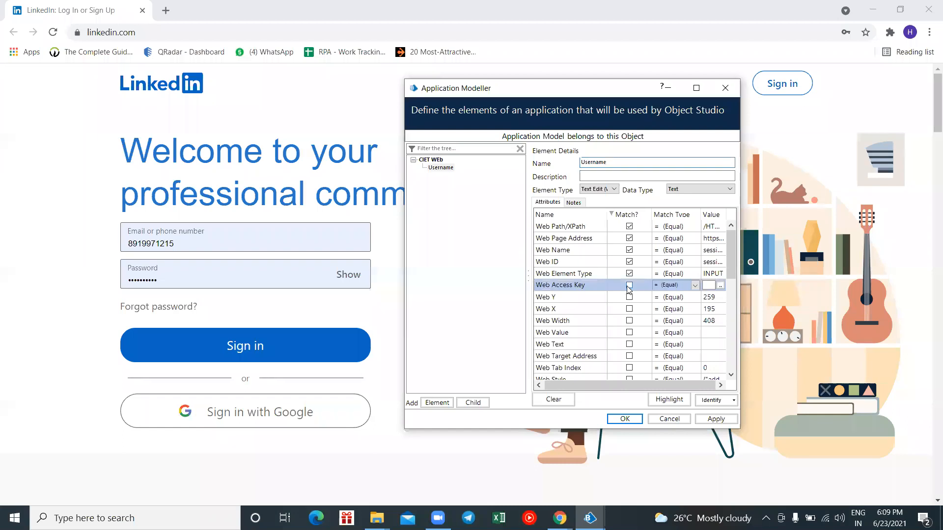
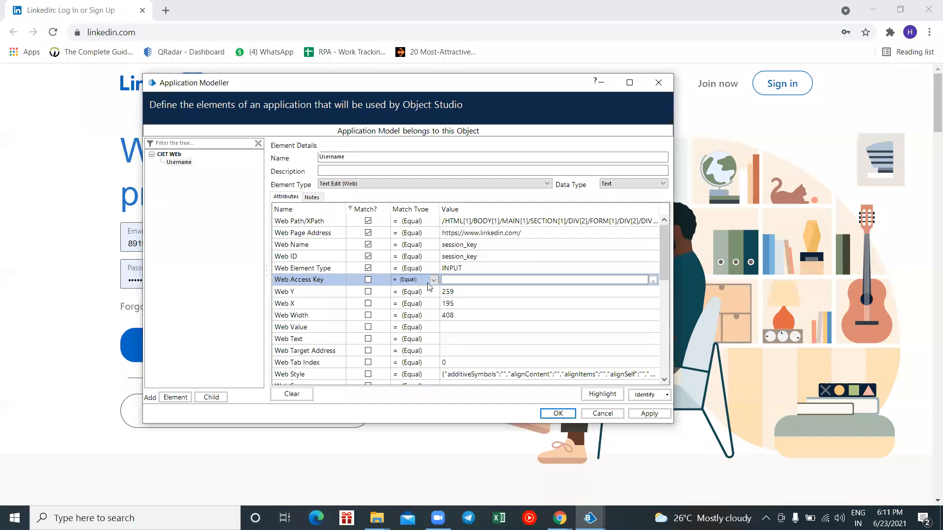
Keep the Username element's Web Access Key unmatched, confirm with OK, and bring up the Blue Prism windows.
{"action": "left_click", "coordinate": [455, 280]}
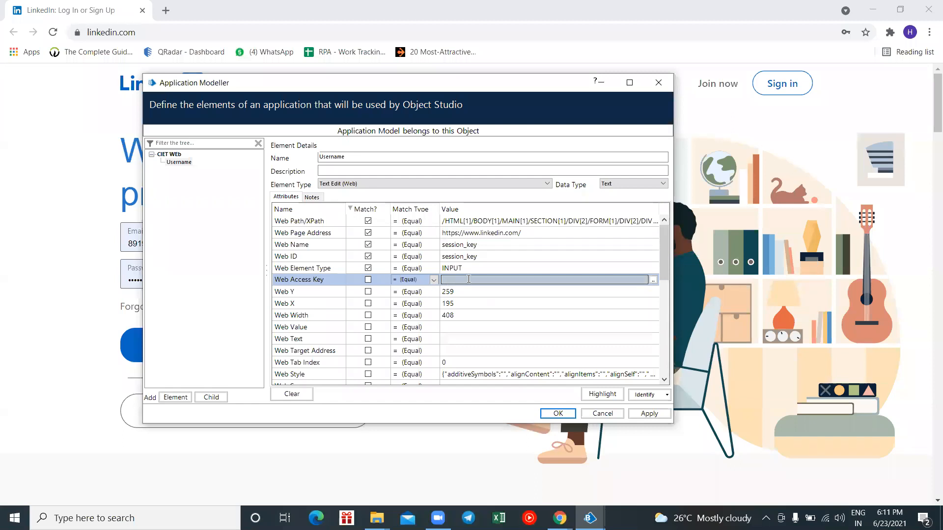
{"action": "left_click", "coordinate": [559, 415]}
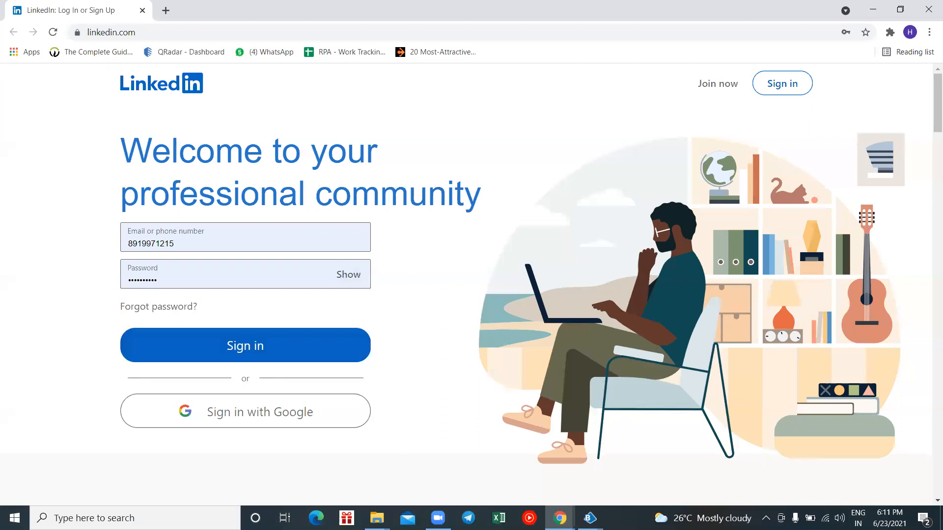
{"action": "left_click", "coordinate": [590, 518]}
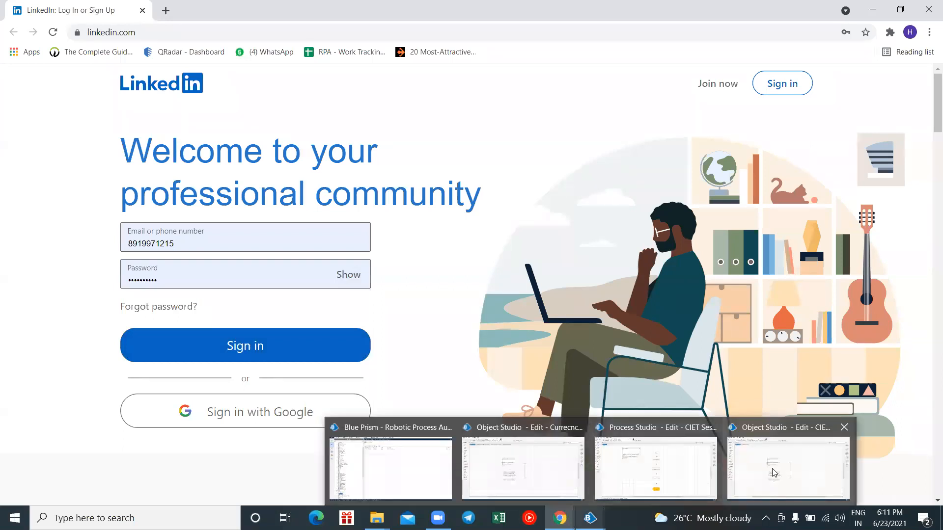
Go to the Action 1 page and delete the stray child element added under Username.
{"action": "left_click", "coordinate": [774, 472]}
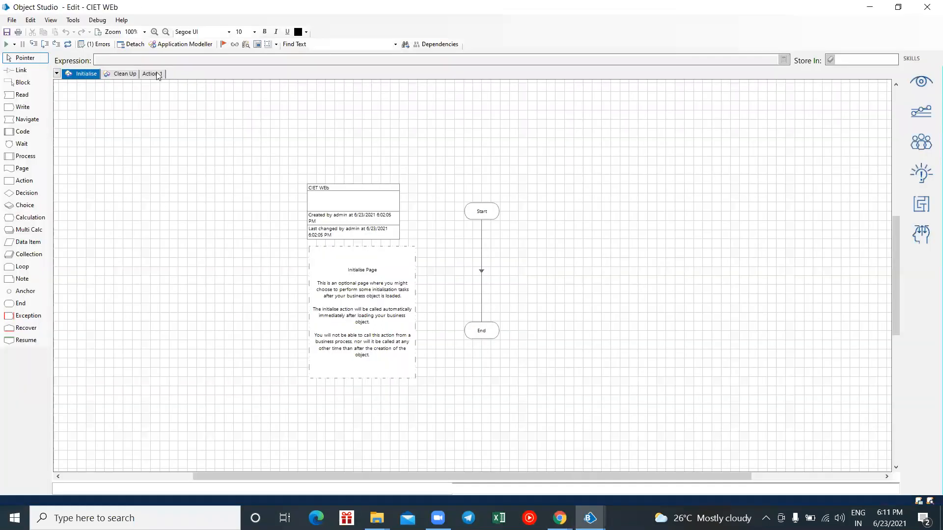
{"action": "left_click", "coordinate": [155, 75]}
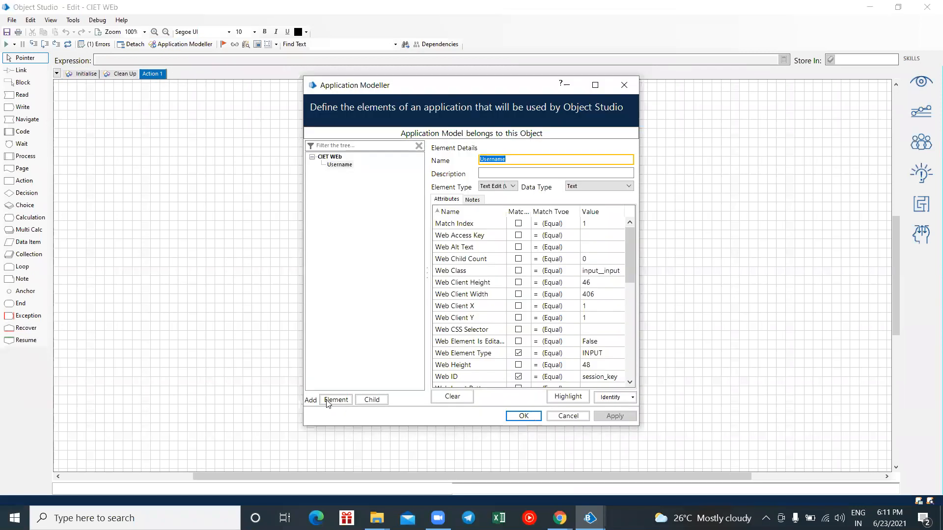
{"action": "left_click", "coordinate": [363, 400]}
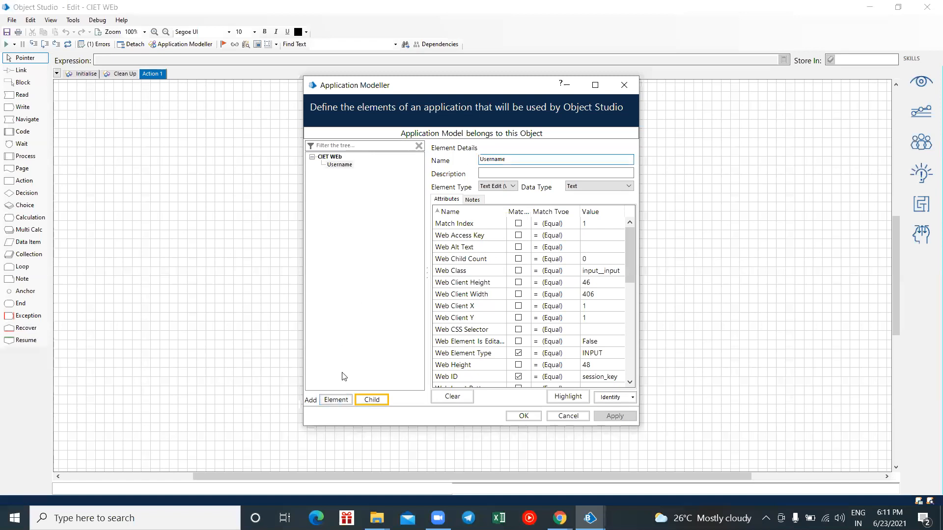
{"action": "left_click", "coordinate": [341, 173]}
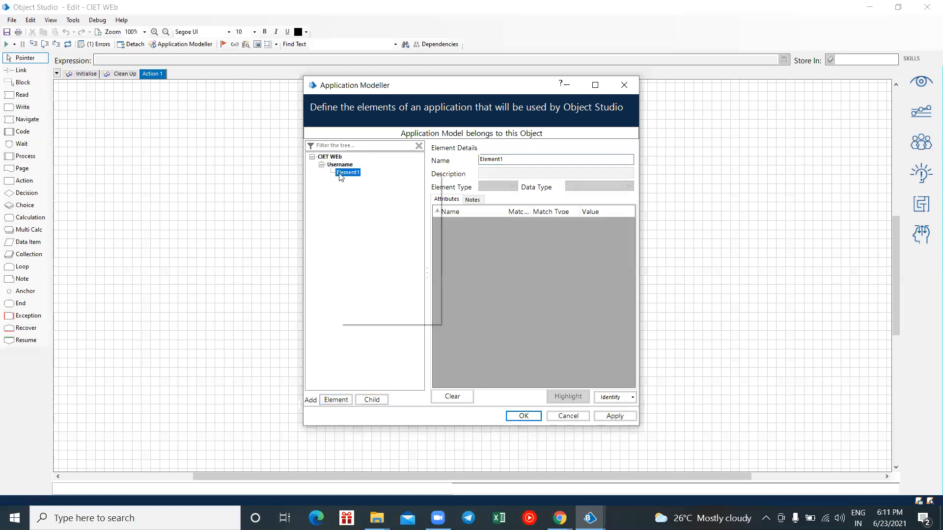
{"action": "right_click", "coordinate": [341, 176]}
{"action": "left_click", "coordinate": [368, 220]}
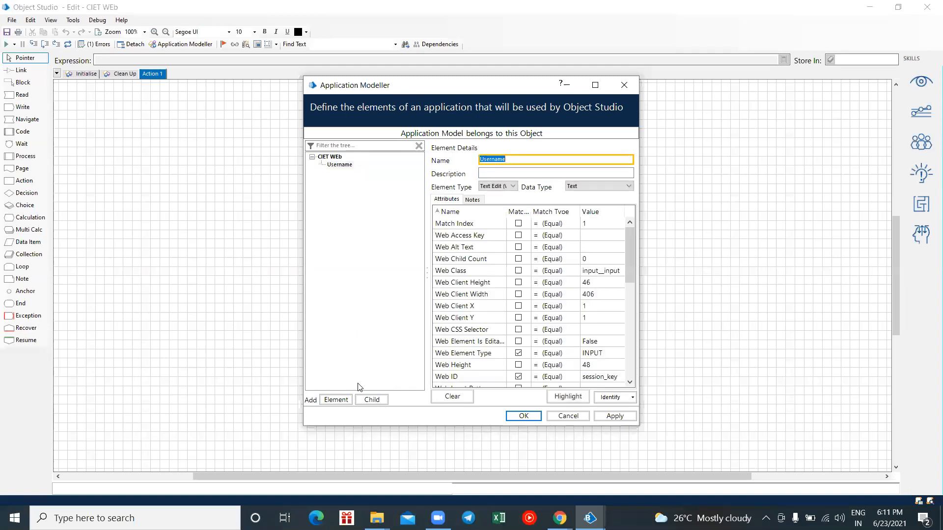
Add a new top-level element named Password and start identifying it.
{"action": "left_click", "coordinate": [336, 399]}
{"action": "type", "text": "Paas"}
{"action": "key", "text": "BackSpace"}
{"action": "key", "text": "BackSpace"}
{"action": "type", "text": "ssowrd"}
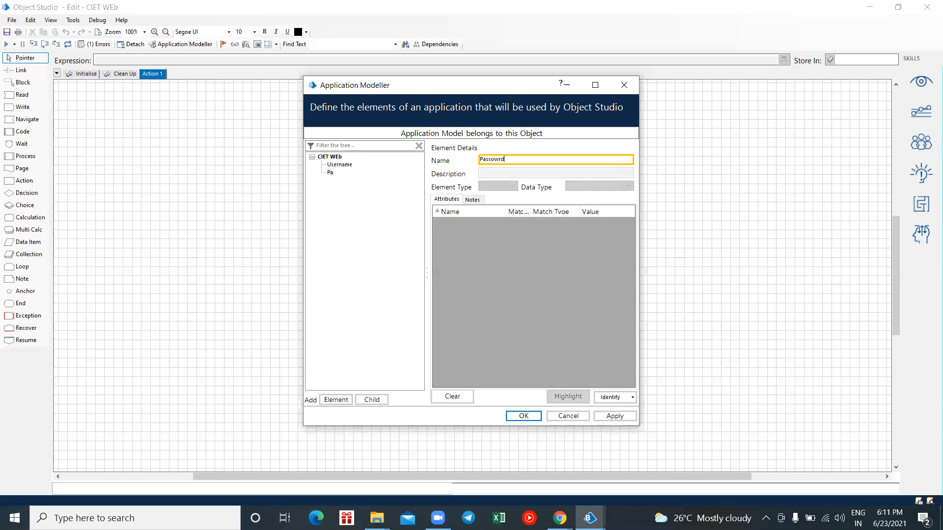
{"action": "key", "text": "BackSpace"}
{"action": "key", "text": "BackSpace"}
{"action": "key", "text": "BackSpace"}
{"action": "key", "text": "BackSpace"}
{"action": "type", "text": "word"}
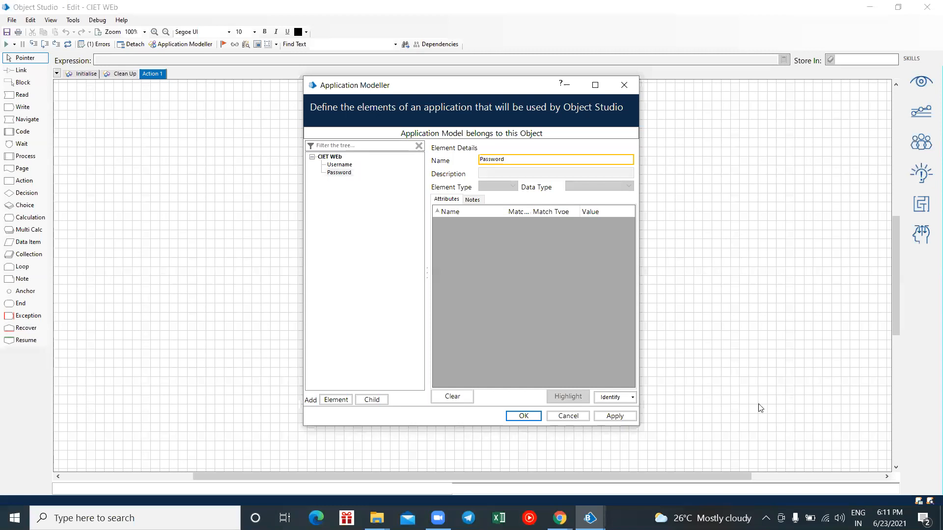
{"action": "left_click", "coordinate": [612, 397]}
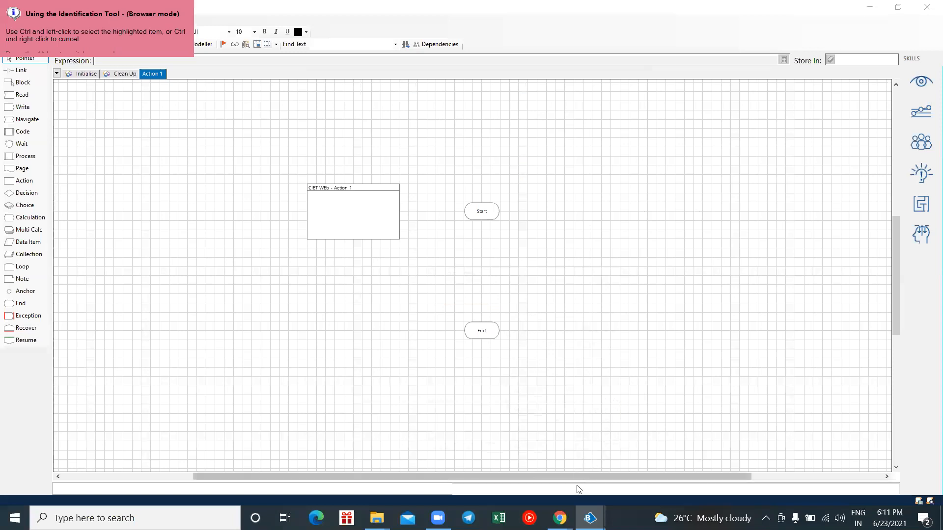
Make a first capture of LinkedIn's password box for the Password element.
{"action": "mouse_move", "coordinate": [559, 518]}
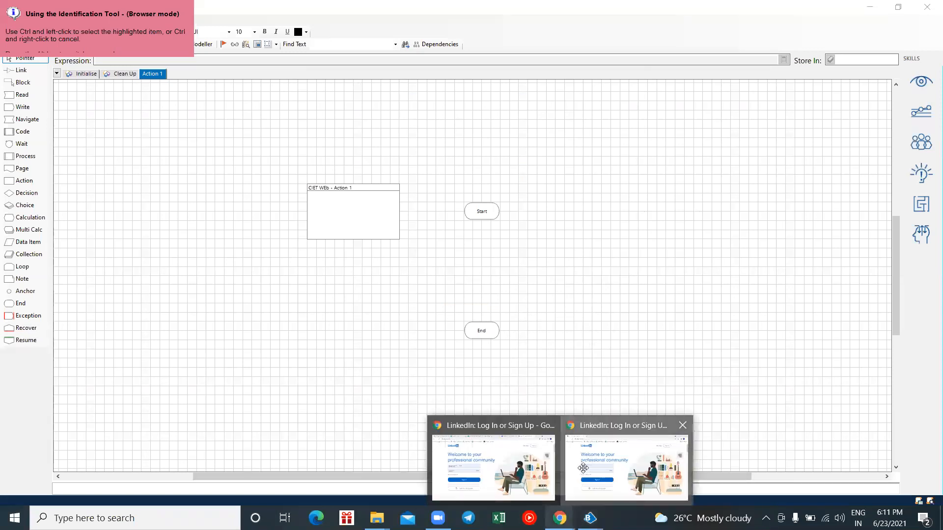
{"action": "left_click", "coordinate": [491, 421]}
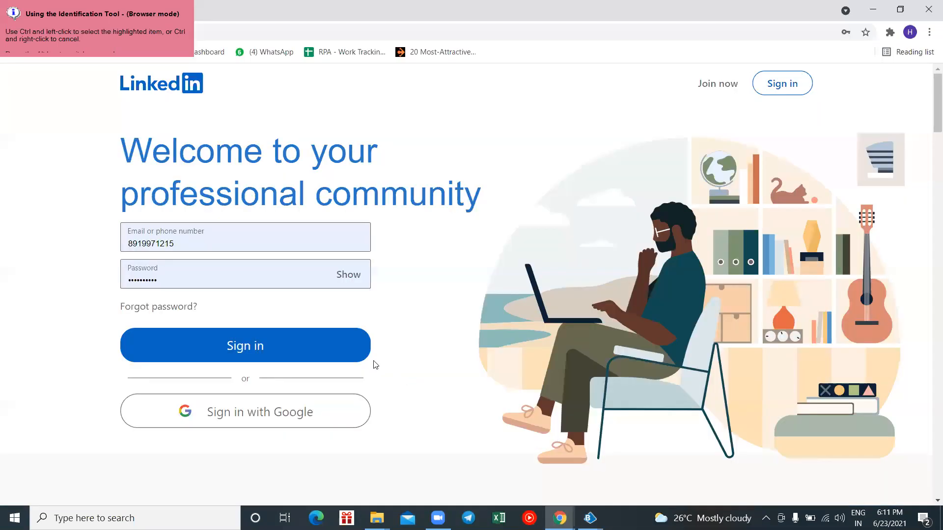
{"action": "left_click", "coordinate": [314, 280], "text": "ctrl"}
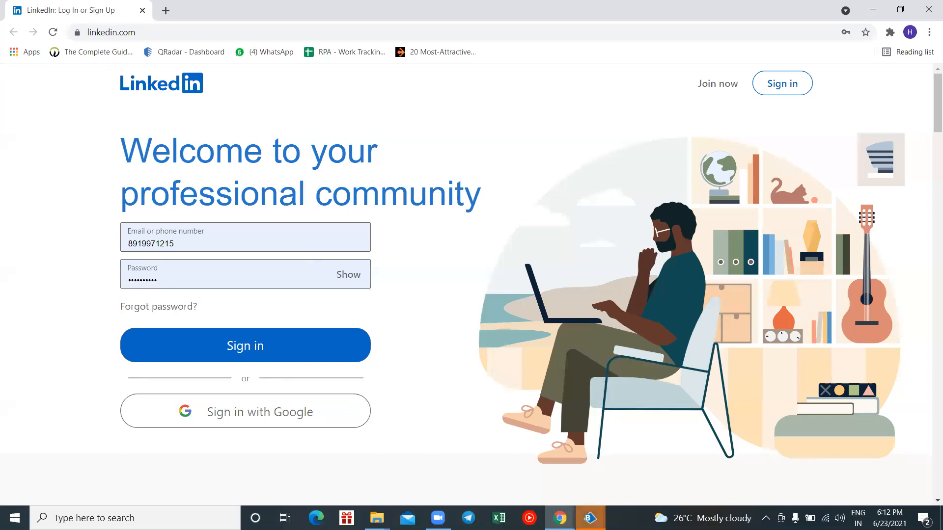
{"action": "mouse_move", "coordinate": [590, 518]}
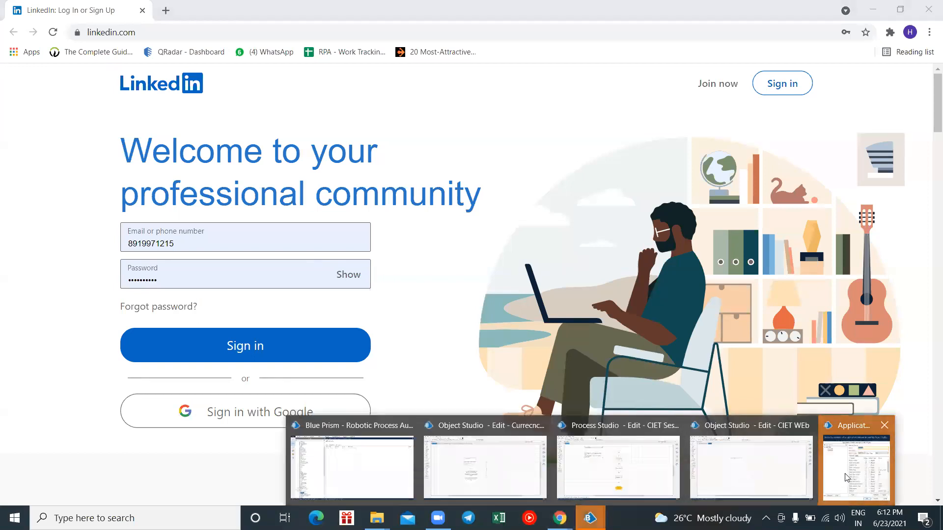
{"action": "left_click", "coordinate": [857, 464]}
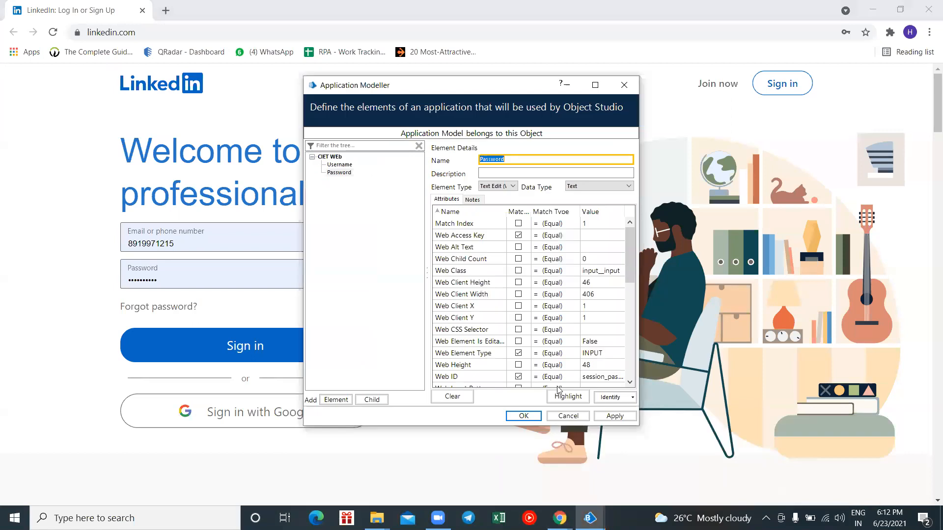
Recreate the Password element, re-identify LinkedIn's password box, and sort attributes by Match.
{"action": "right_click", "coordinate": [338, 175]}
{"action": "left_click", "coordinate": [373, 217]}
{"action": "left_click", "coordinate": [336, 399]}
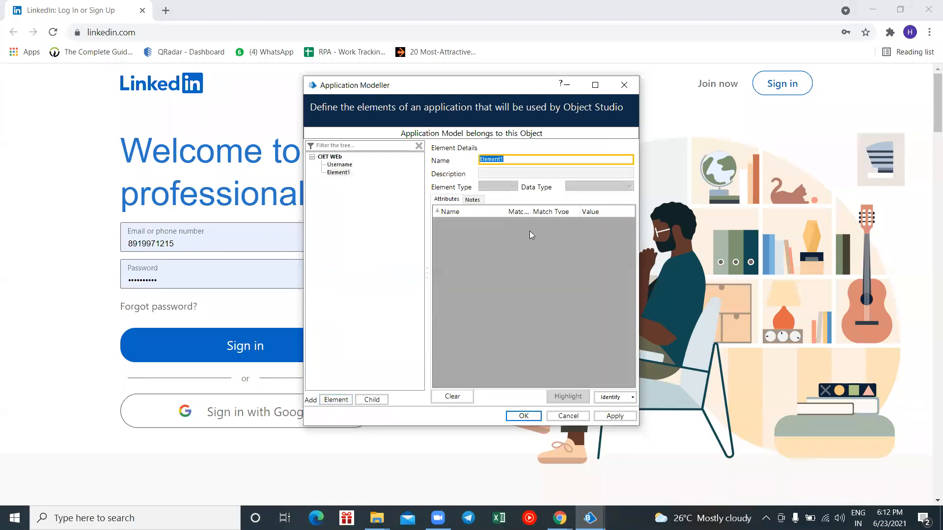
{"action": "type", "text": "Password"}
{"action": "left_click", "coordinate": [612, 398]}
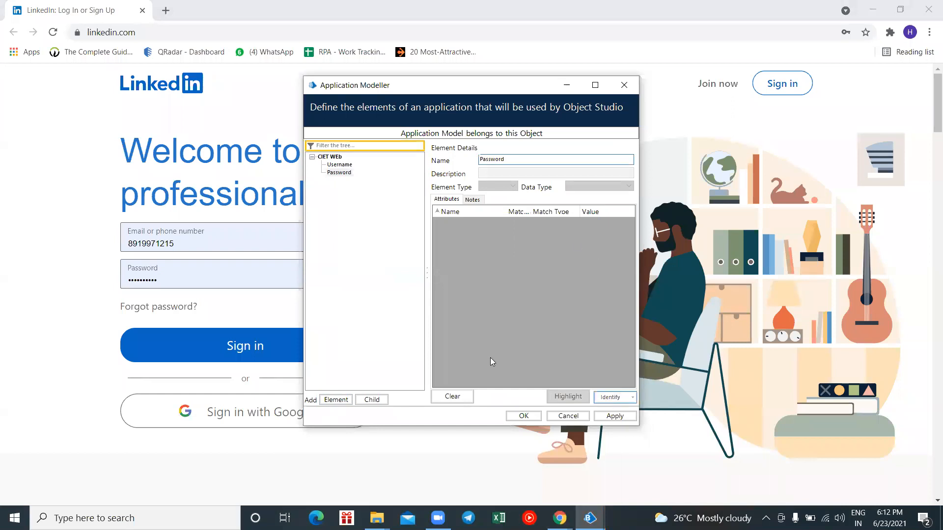
{"action": "left_click", "coordinate": [280, 264], "text": "ctrl"}
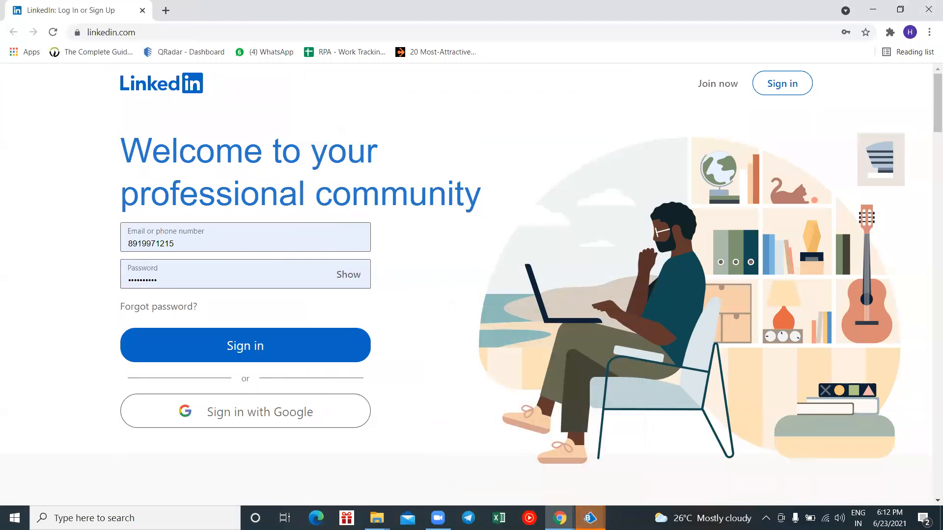
{"action": "mouse_move", "coordinate": [590, 518]}
{"action": "left_click", "coordinate": [849, 472]}
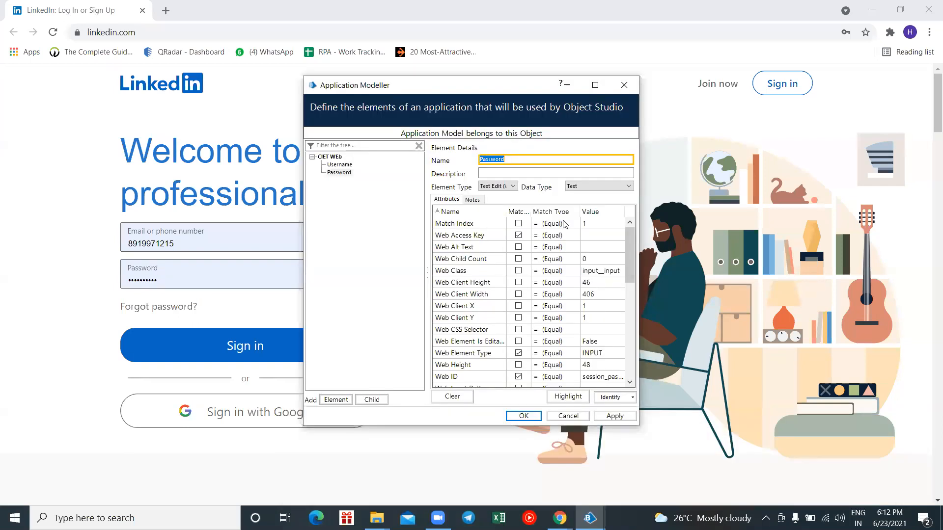
{"action": "left_click", "coordinate": [520, 212]}
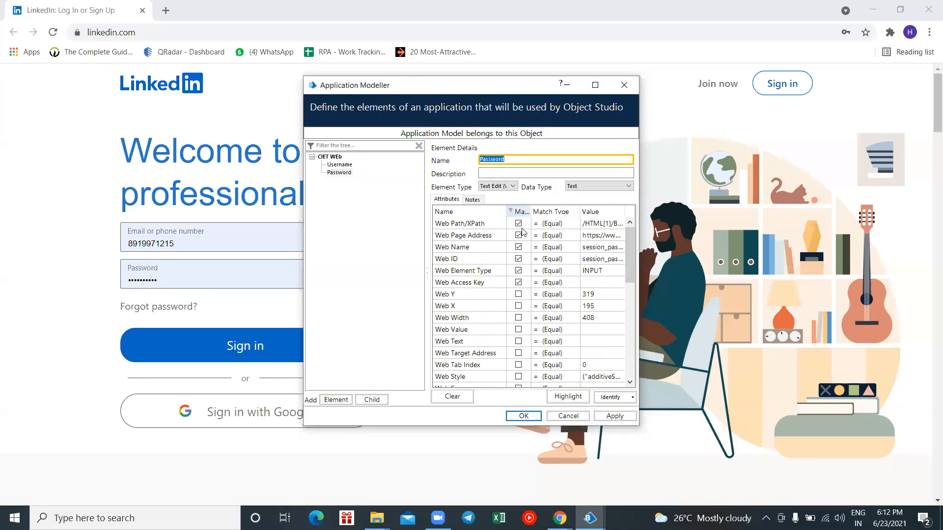
Untick Web Access Key matching, highlight the Password element, and dismiss the multiple-matches warning.
{"action": "left_click", "coordinate": [518, 282]}
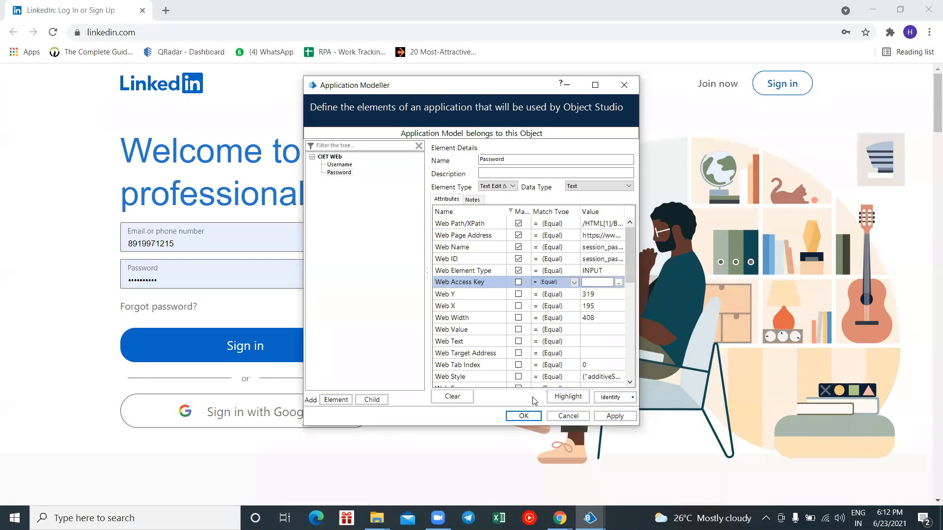
{"action": "left_click", "coordinate": [564, 399]}
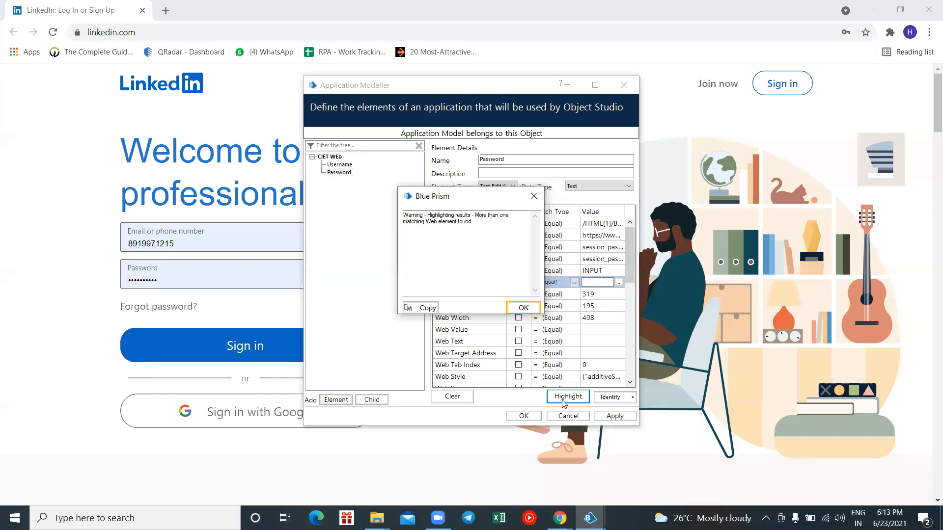
{"action": "key", "text": "Return"}
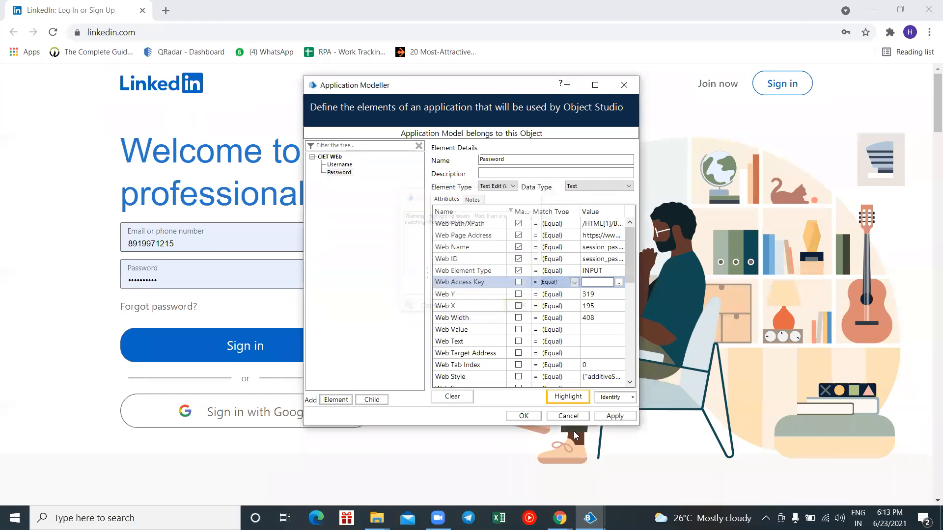
{"action": "left_click", "coordinate": [559, 518]}
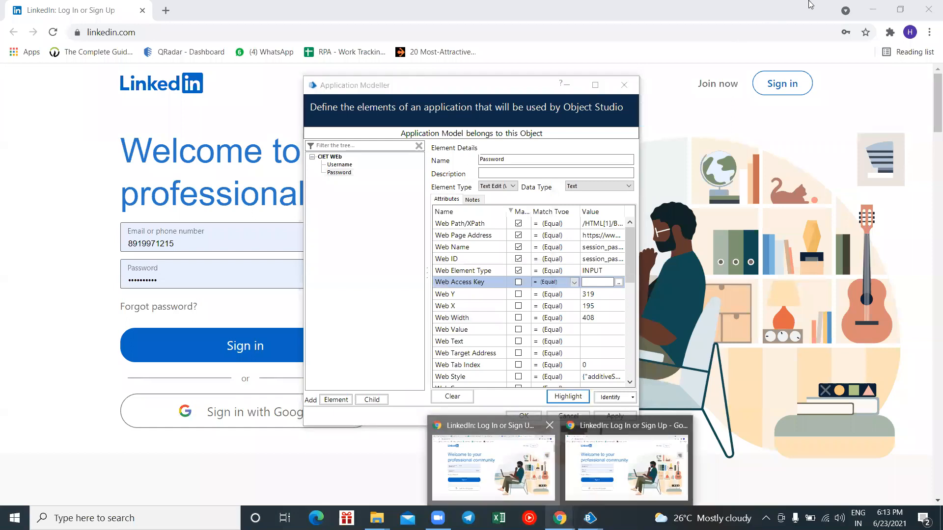
{"action": "left_click", "coordinate": [871, 7]}
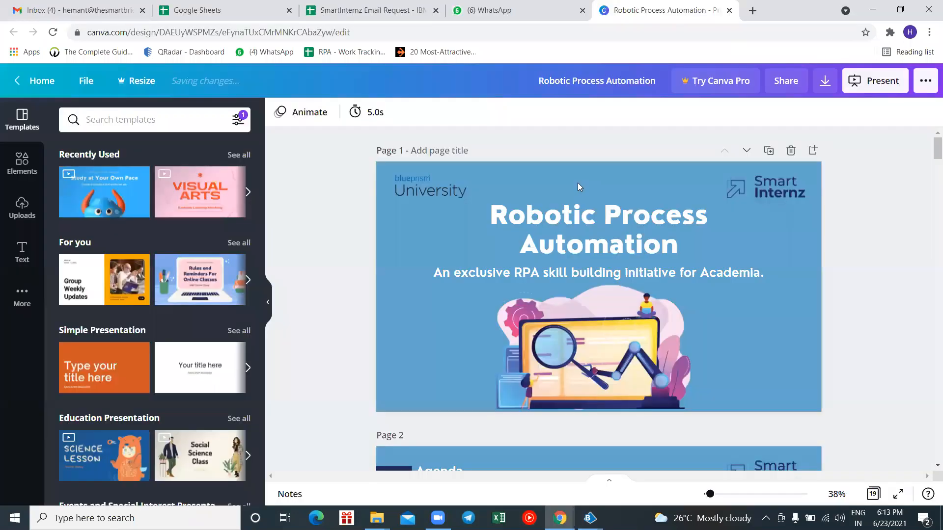
{"action": "key", "text": "alt+Tab"}
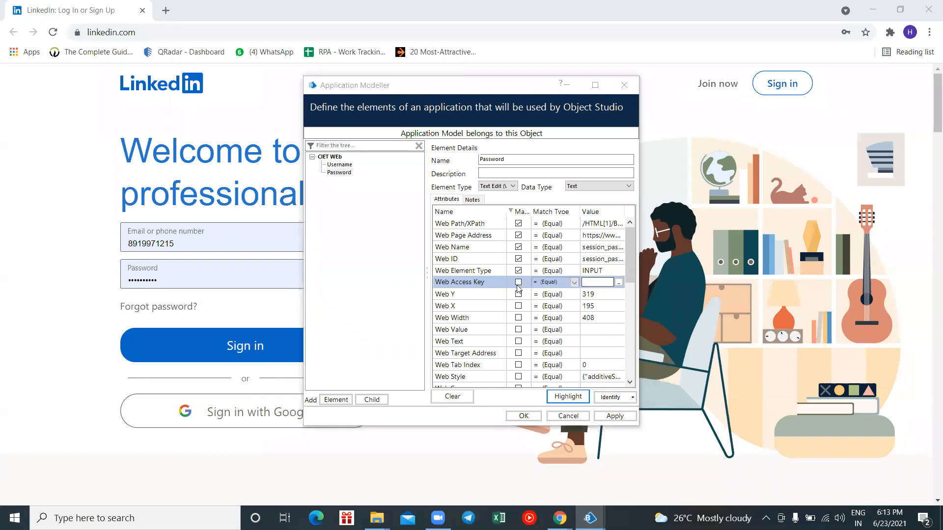
{"action": "left_click", "coordinate": [597, 159]}
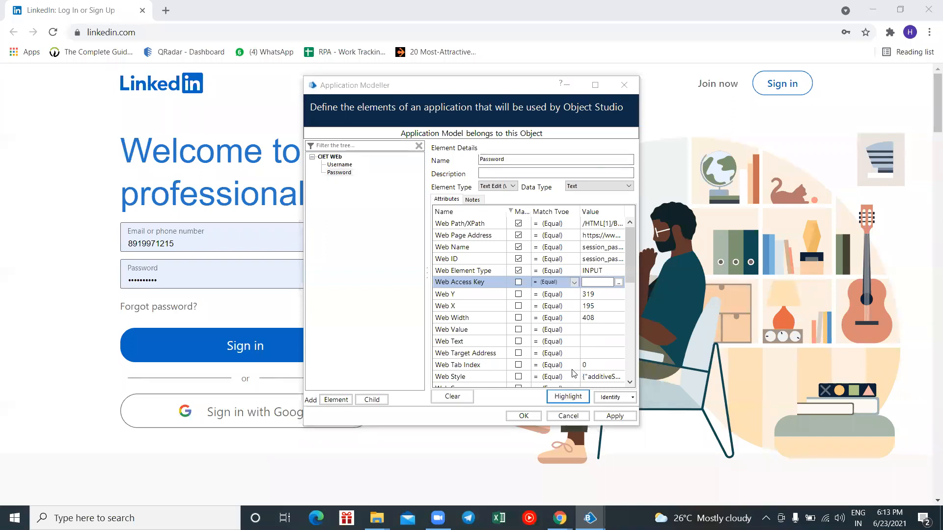
{"action": "left_click", "coordinate": [553, 397]}
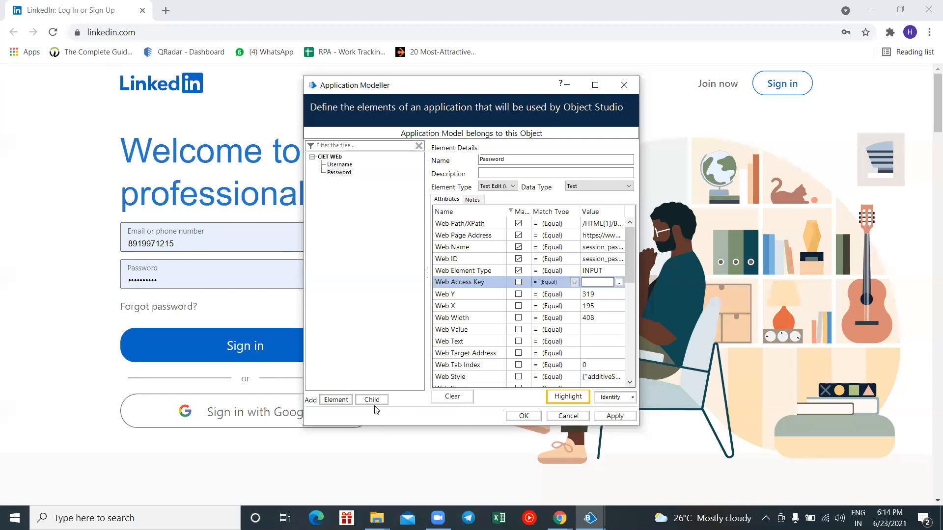
Create a Signin element from LinkedIn's Sign in button, highlight it, apply, and close the modeller.
{"action": "left_click", "coordinate": [336, 399]}
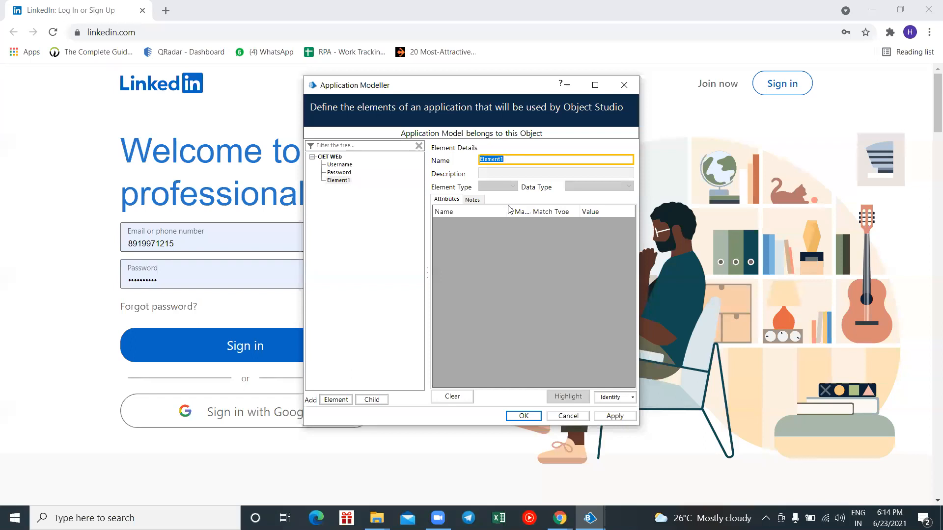
{"action": "type", "text": "Signin"}
{"action": "left_click", "coordinate": [605, 398]}
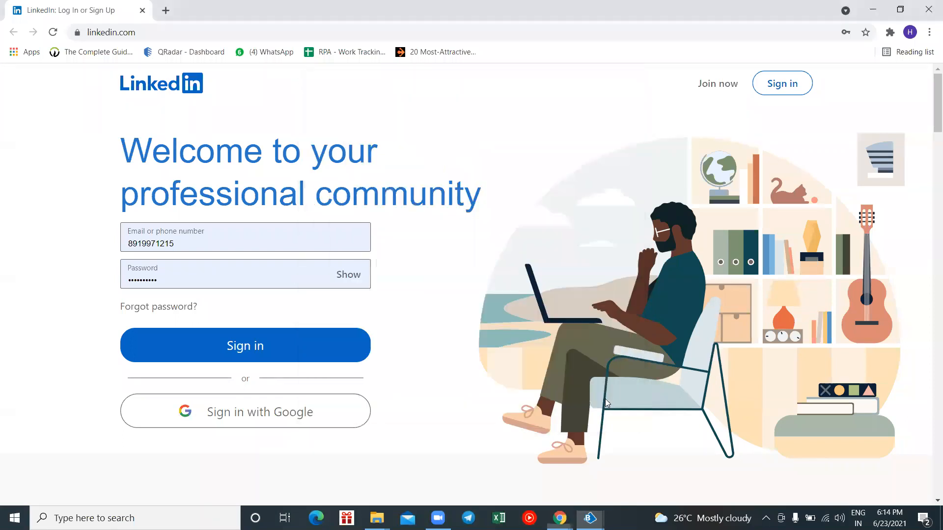
{"action": "left_click", "coordinate": [333, 341], "text": "ctrl"}
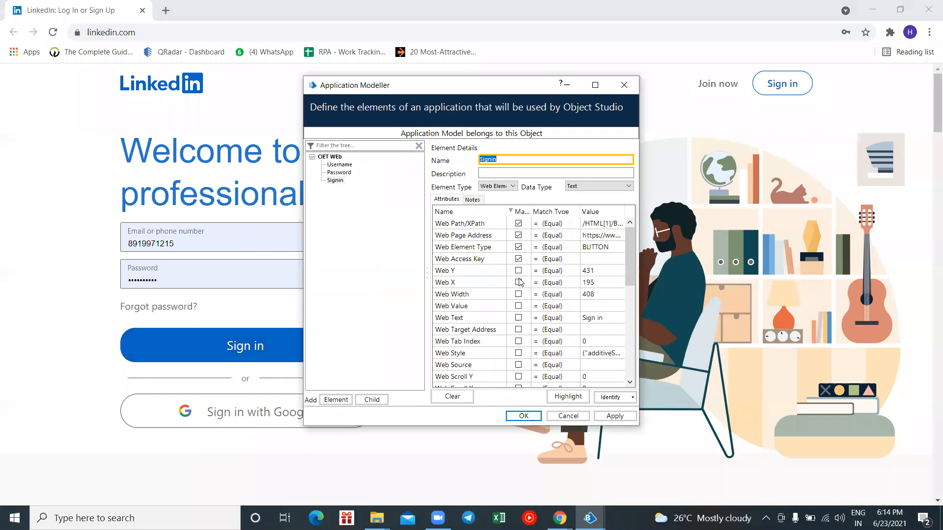
{"action": "left_click", "coordinate": [491, 259]}
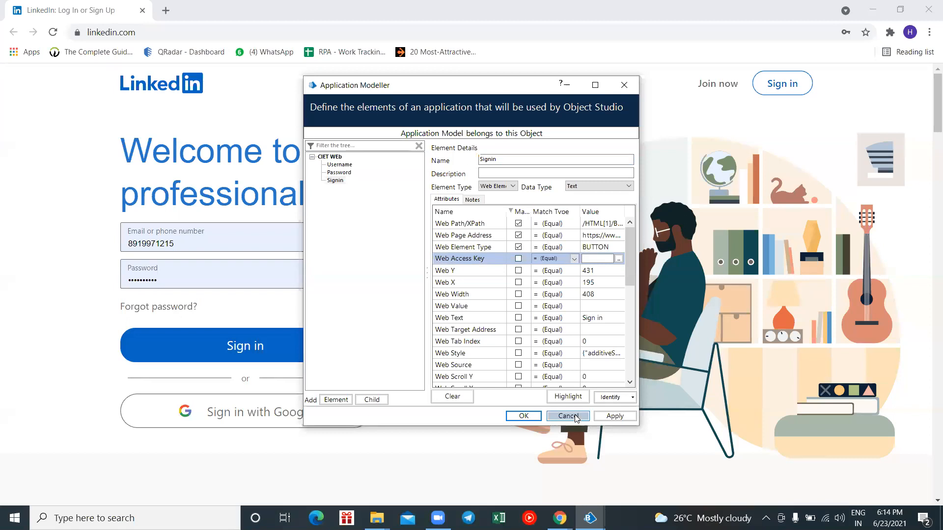
{"action": "left_click", "coordinate": [571, 397]}
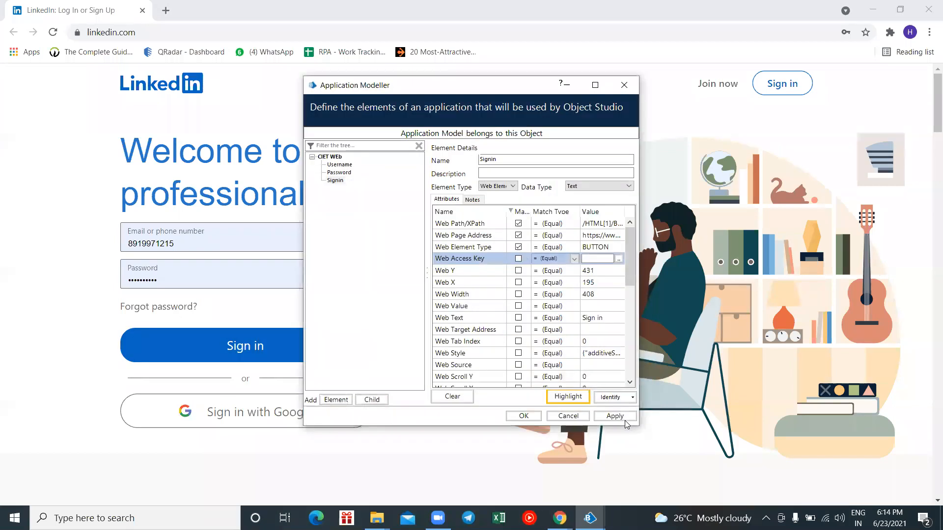
{"action": "left_click", "coordinate": [625, 420]}
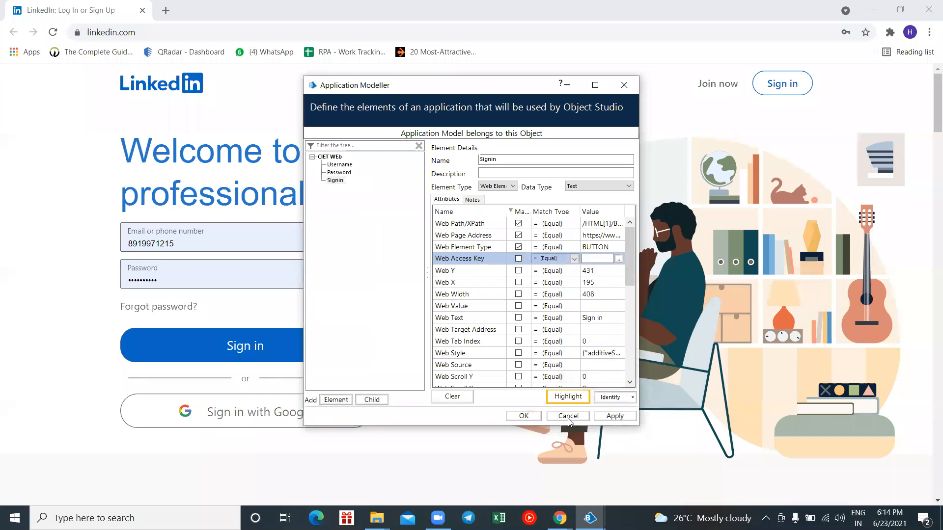
{"action": "left_click", "coordinate": [523, 415]}
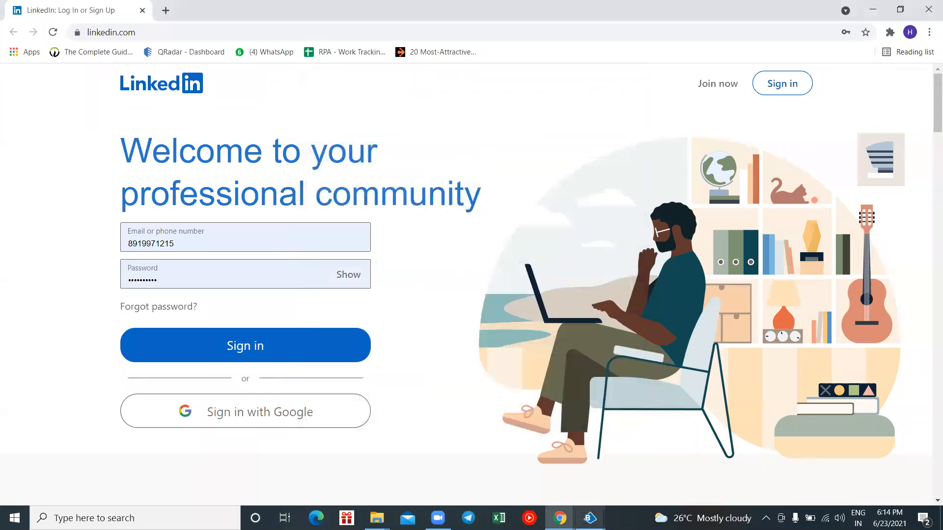
Close the LinkedIn browser window and move the End stage lower on Action 1.
{"action": "mouse_move", "coordinate": [589, 518]}
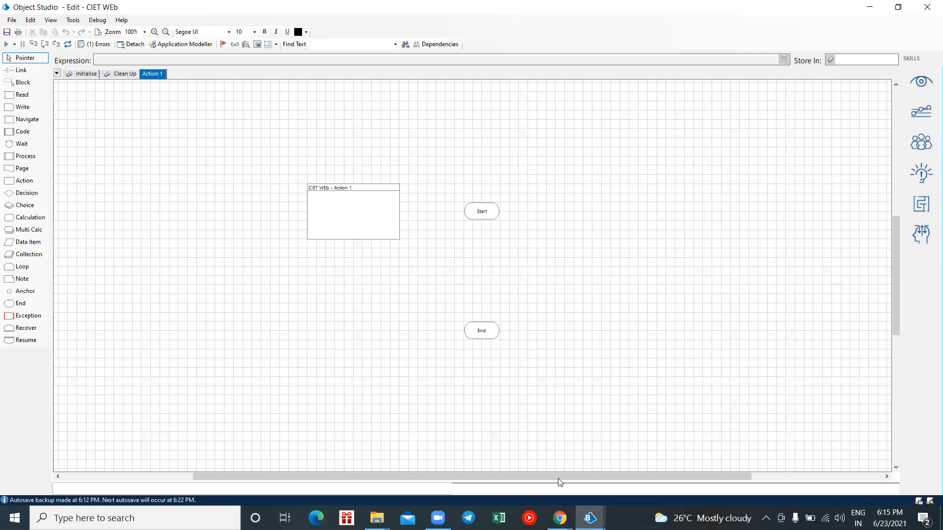
{"action": "mouse_move", "coordinate": [571, 506]}
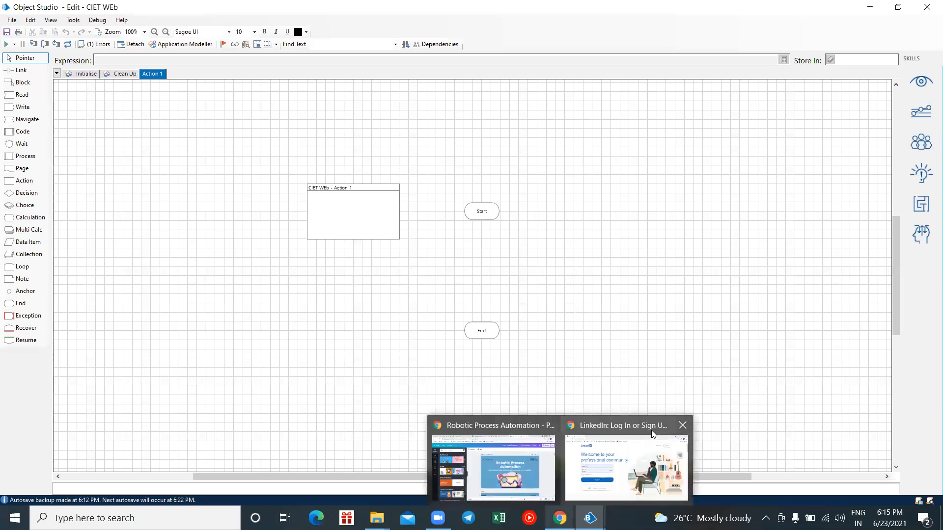
{"action": "left_click", "coordinate": [680, 424]}
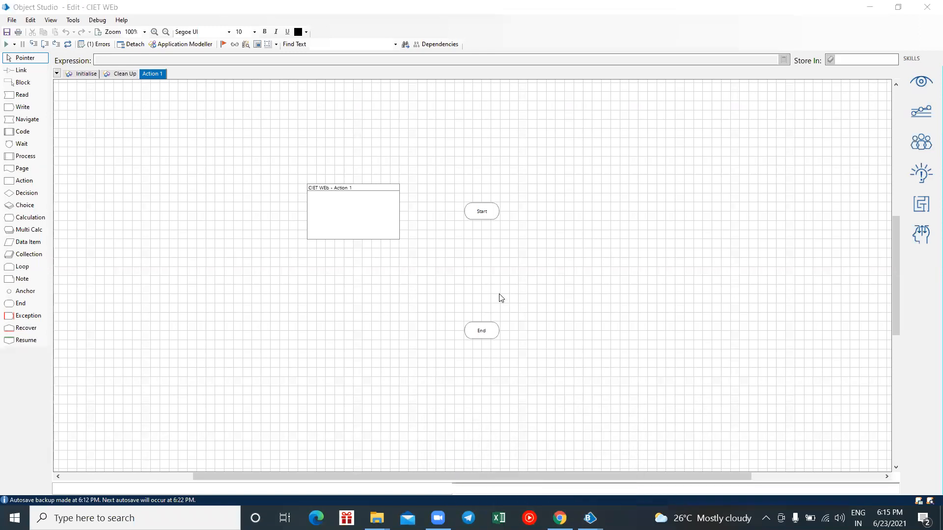
{"action": "left_click_drag", "start_coordinate": [450, 312], "coordinate": [494, 427]}
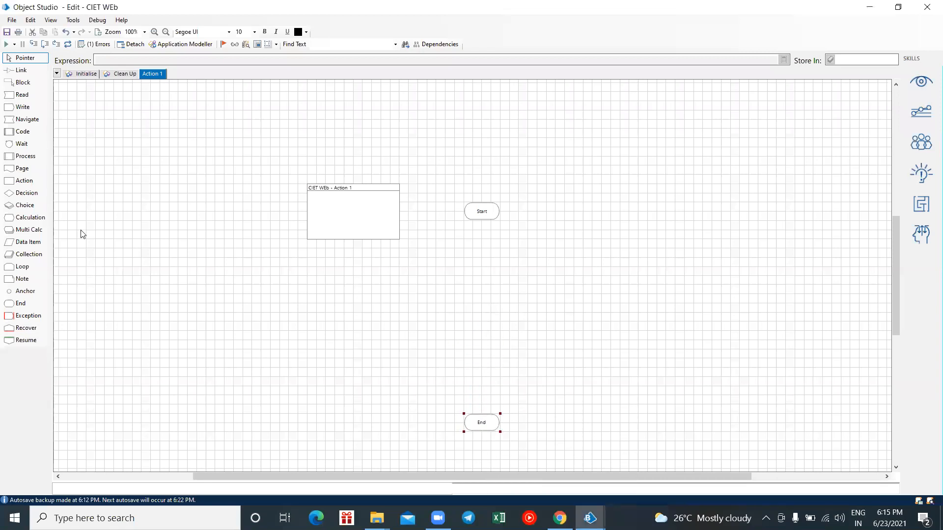
Place a Navigate stage below Start that launches CIET WEb, and rename it Launch.
{"action": "left_click_drag", "start_coordinate": [19, 121], "coordinate": [480, 253]}
{"action": "double_click", "coordinate": [481, 249]}
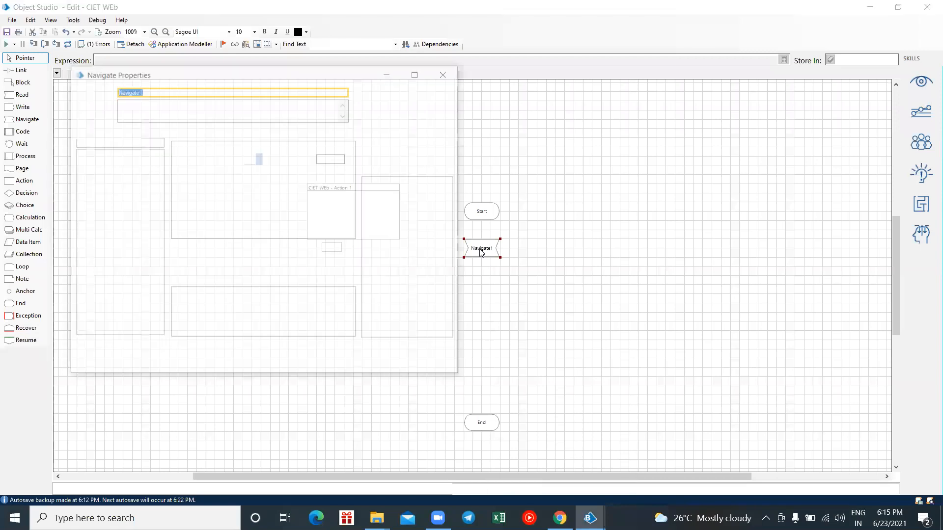
{"action": "left_click_drag", "start_coordinate": [117, 152], "coordinate": [203, 159]}
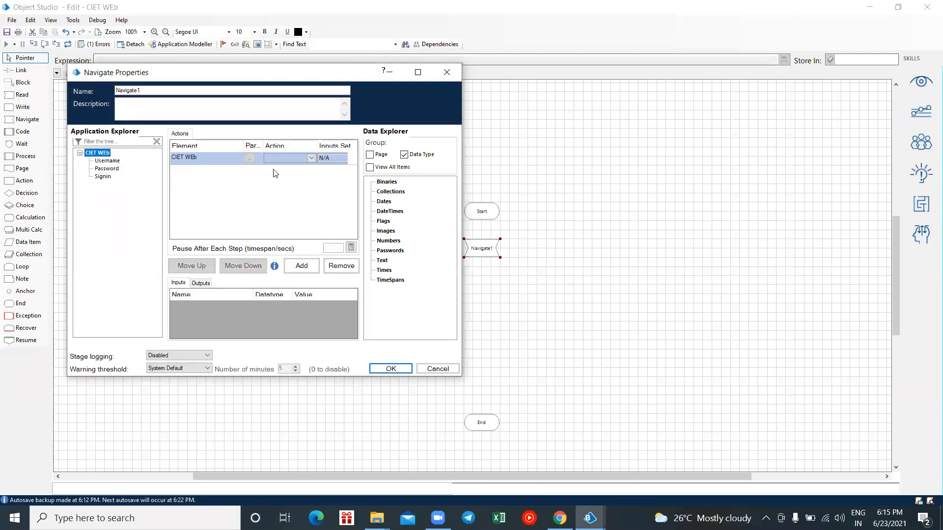
{"action": "left_click", "coordinate": [311, 158]}
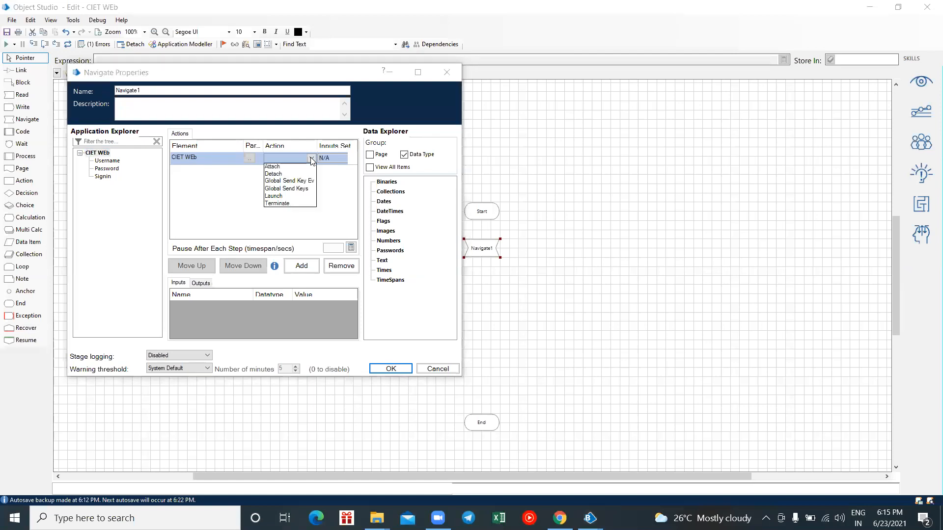
{"action": "left_click", "coordinate": [295, 197]}
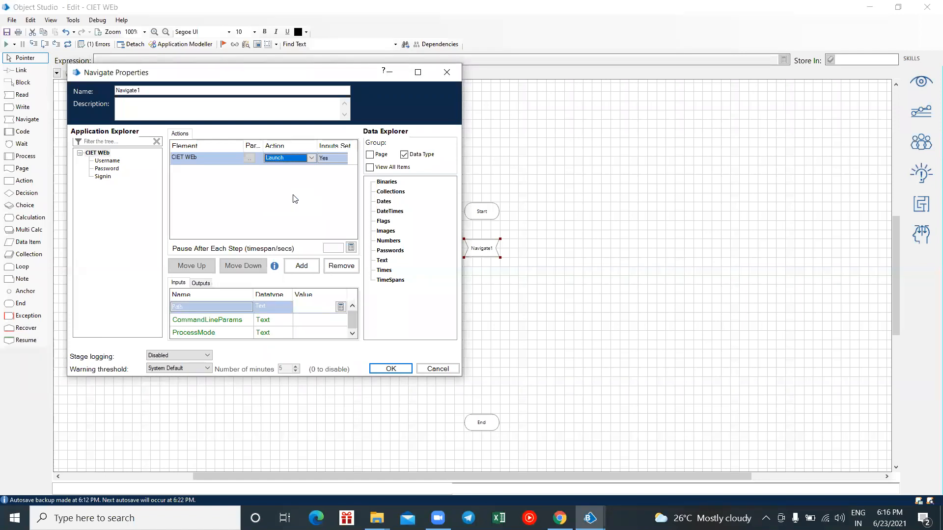
{"action": "left_click", "coordinate": [372, 367]}
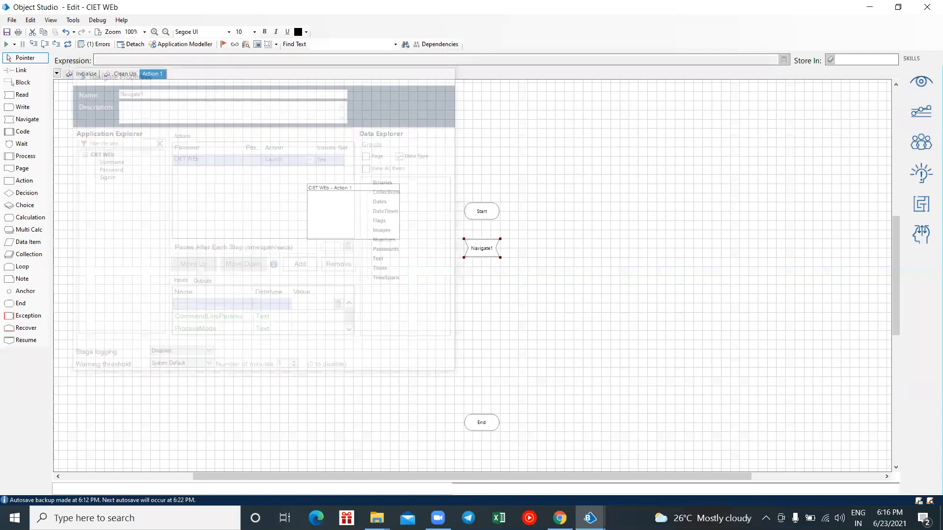
{"action": "type", "text": "Lau"}
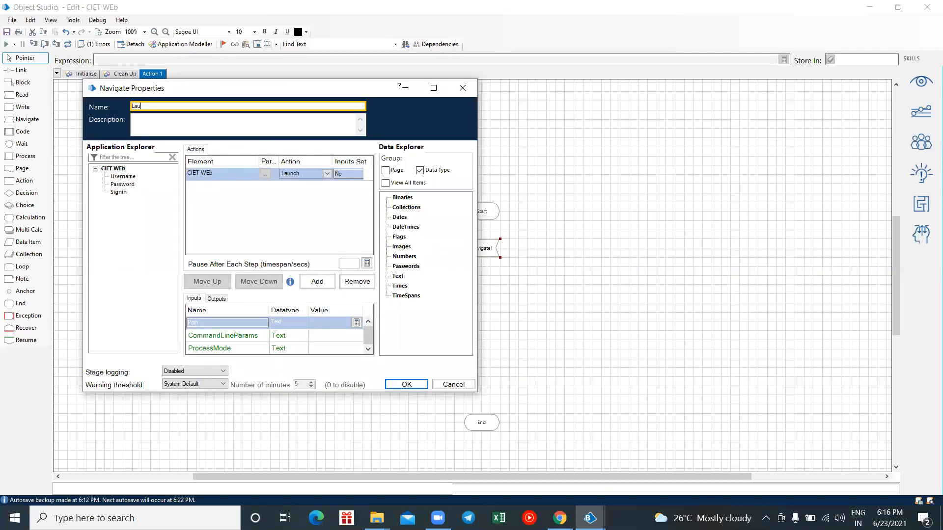
{"action": "type", "text": "nch"}
{"action": "left_click", "coordinate": [406, 384]}
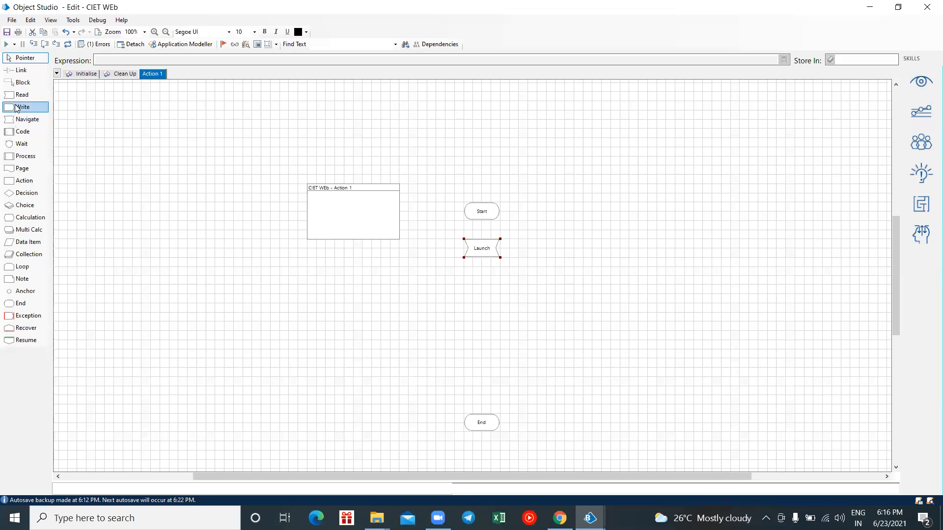
Add Writer1 below Launch and create a Username data item with the login phone number as its value.
{"action": "left_click_drag", "start_coordinate": [16, 109], "coordinate": [483, 300]}
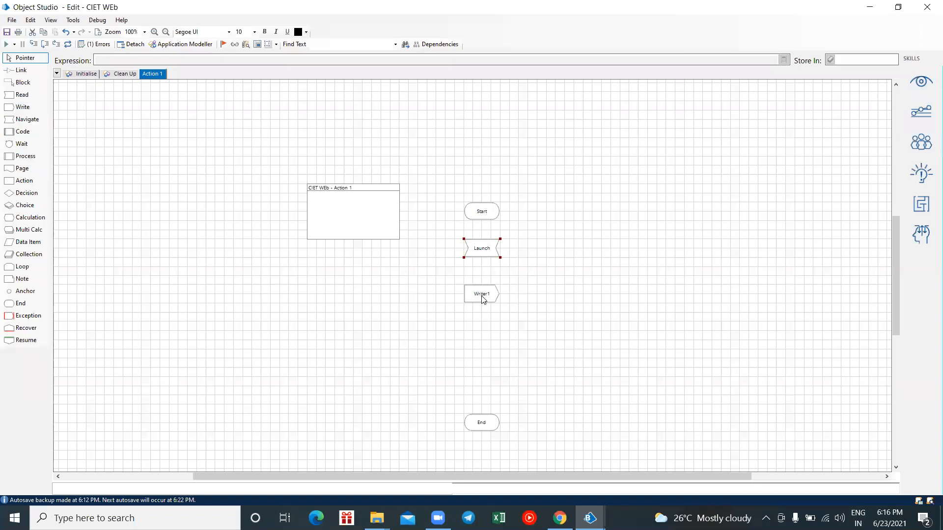
{"action": "left_click", "coordinate": [484, 299]}
{"action": "double_click", "coordinate": [489, 302]}
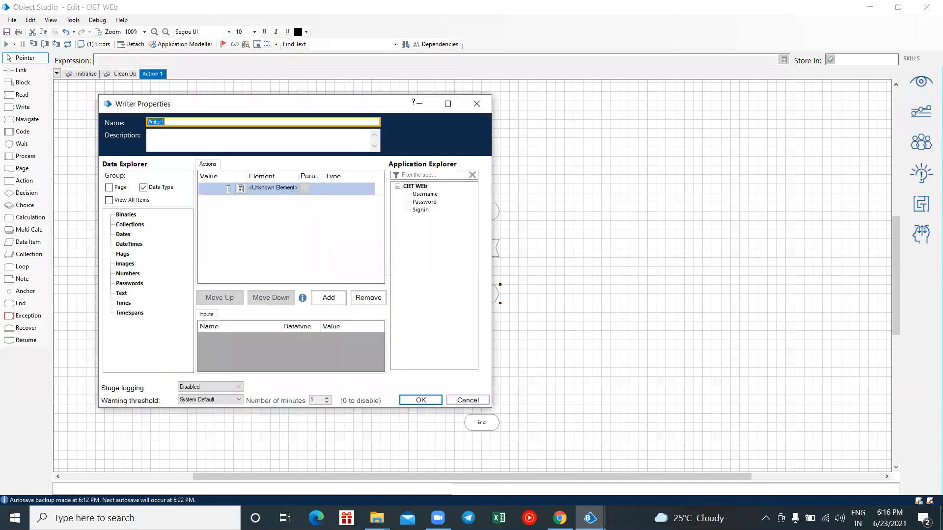
{"action": "double_click", "coordinate": [129, 274]}
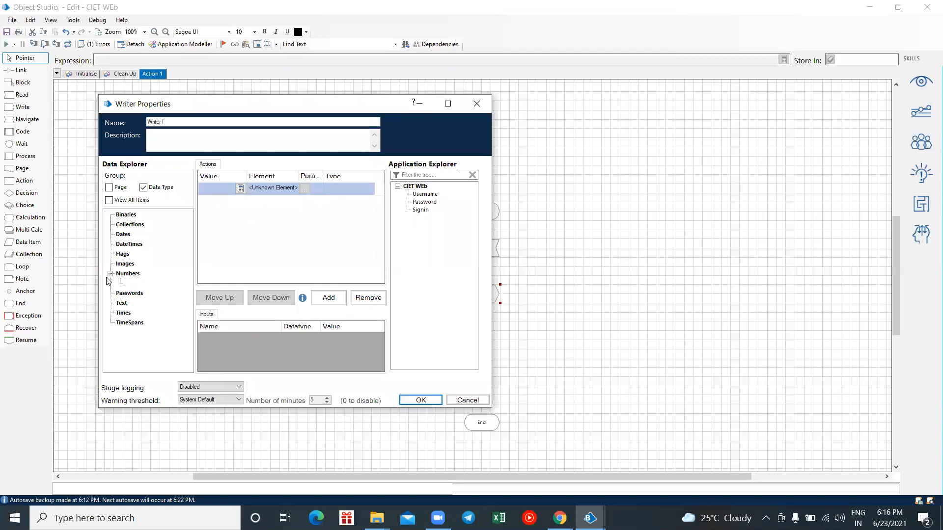
{"action": "double_click", "coordinate": [132, 285]}
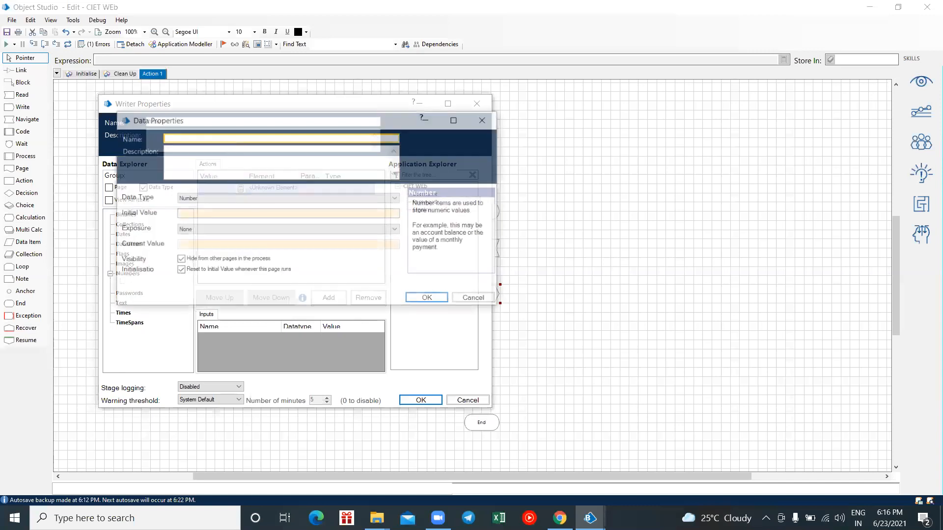
{"action": "type", "text": "Username"}
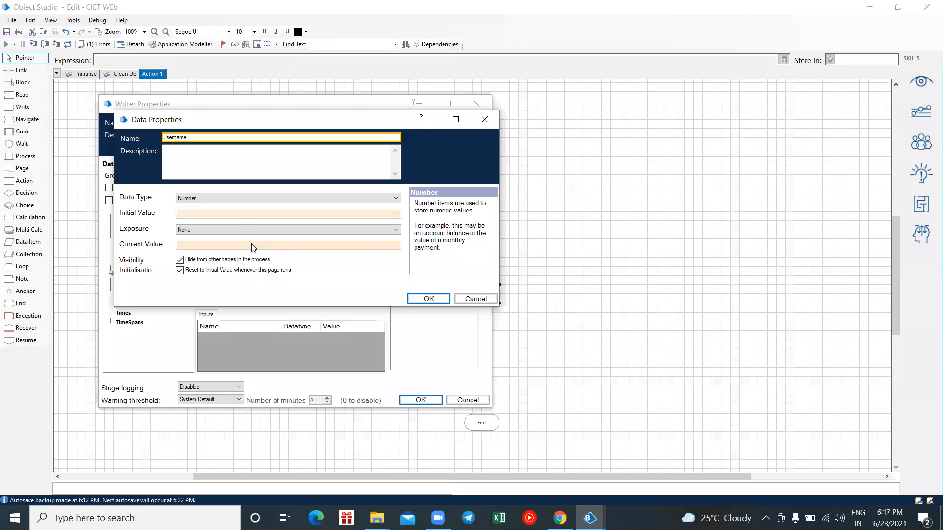
{"action": "left_click", "coordinate": [238, 213]}
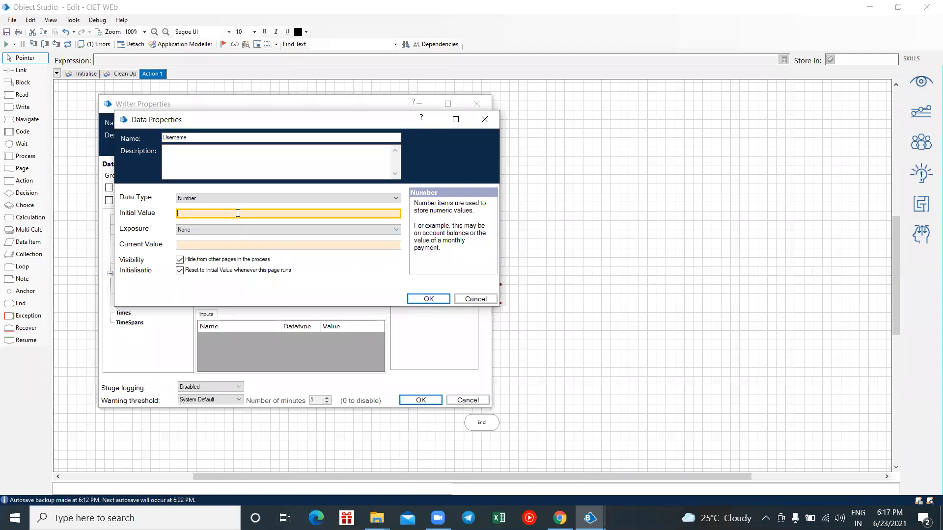
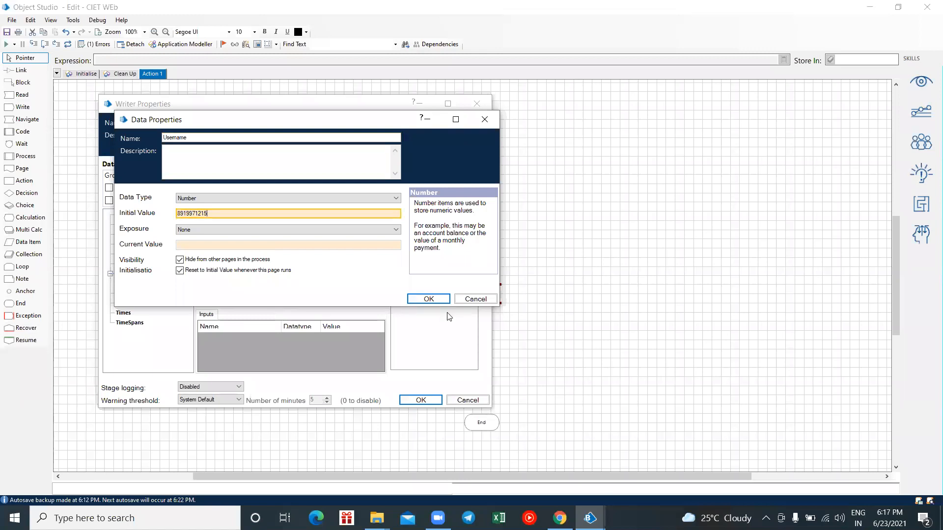
{"action": "left_click", "coordinate": [433, 298]}
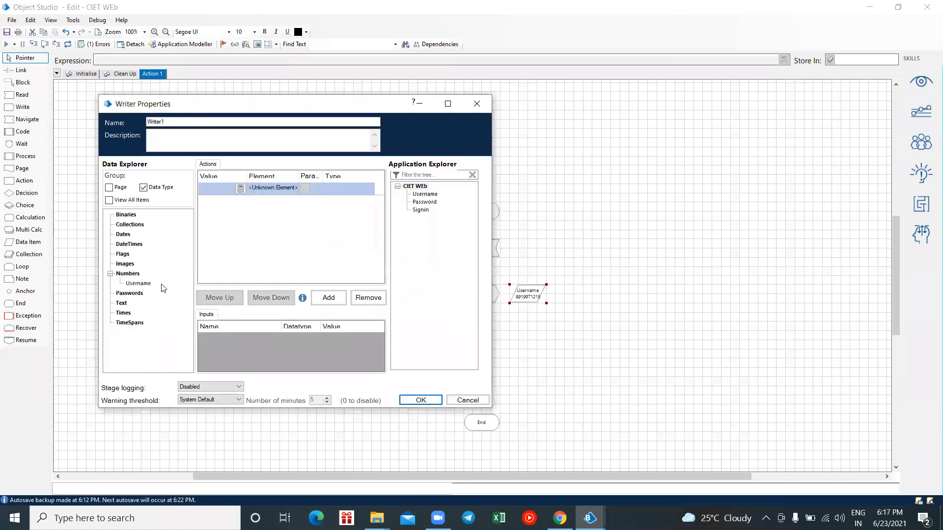
Make Writer1 write the Username data item into the LinkedIn Username element.
{"action": "left_click_drag", "start_coordinate": [139, 283], "coordinate": [209, 189]}
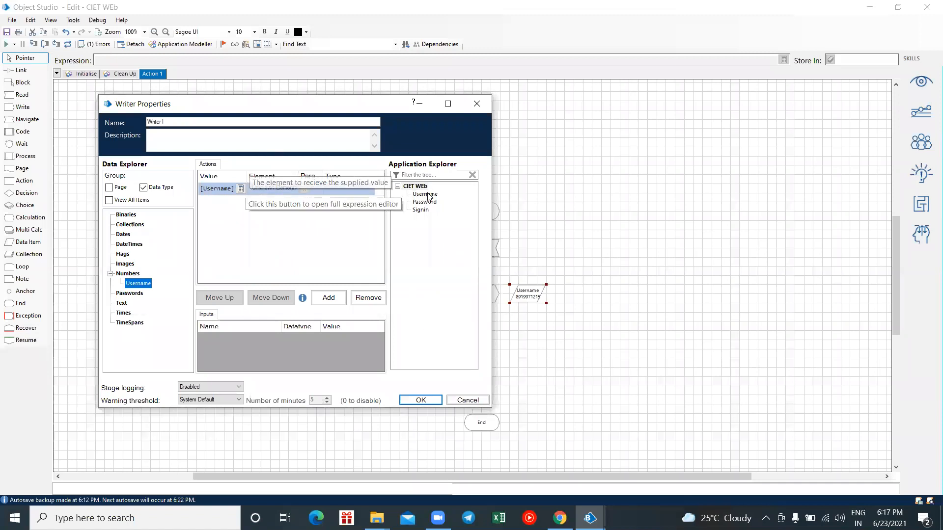
{"action": "left_click_drag", "start_coordinate": [429, 196], "coordinate": [283, 190]}
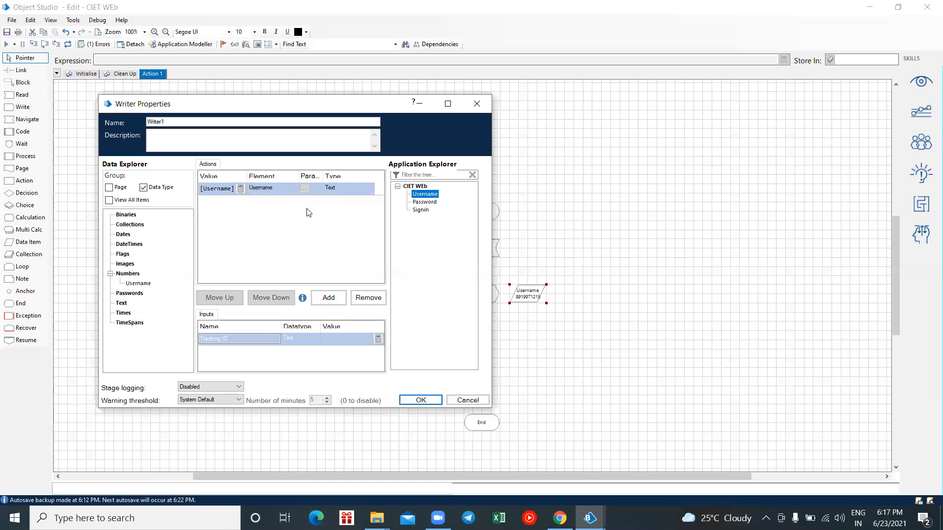
{"action": "left_click", "coordinate": [418, 401]}
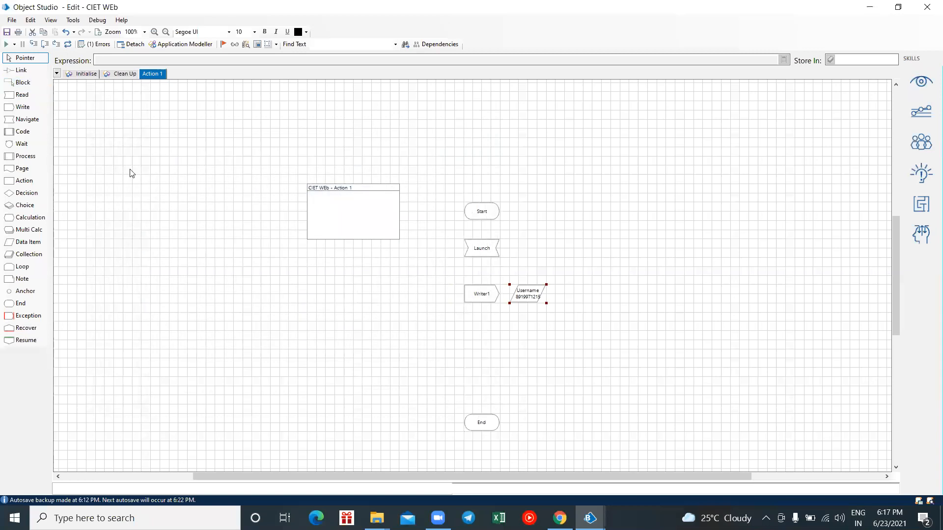
Link Start→Launch→Writer1→End and run Action 1 with Go.
{"action": "left_click", "coordinate": [36, 74]}
{"action": "left_click", "coordinate": [483, 248]}
{"action": "left_click", "coordinate": [484, 294]}
{"action": "left_click", "coordinate": [485, 422]}
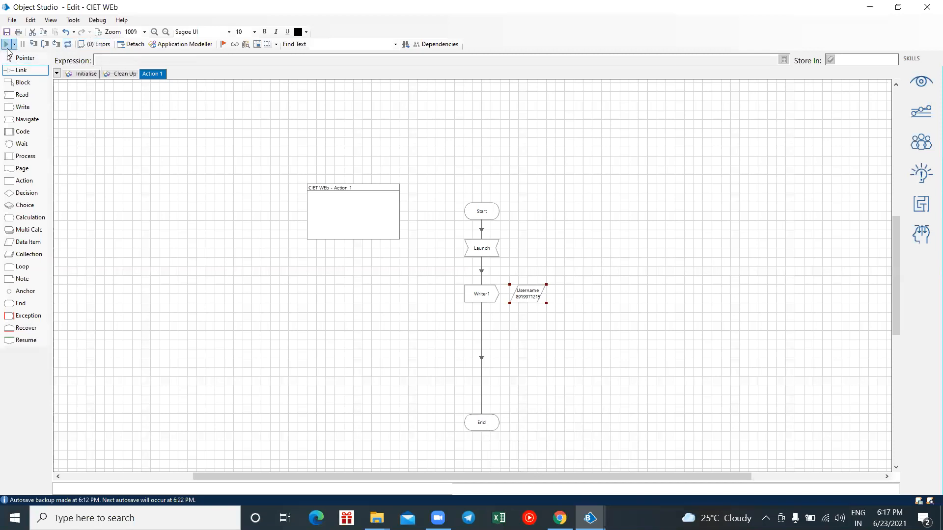
{"action": "left_click", "coordinate": [6, 46]}
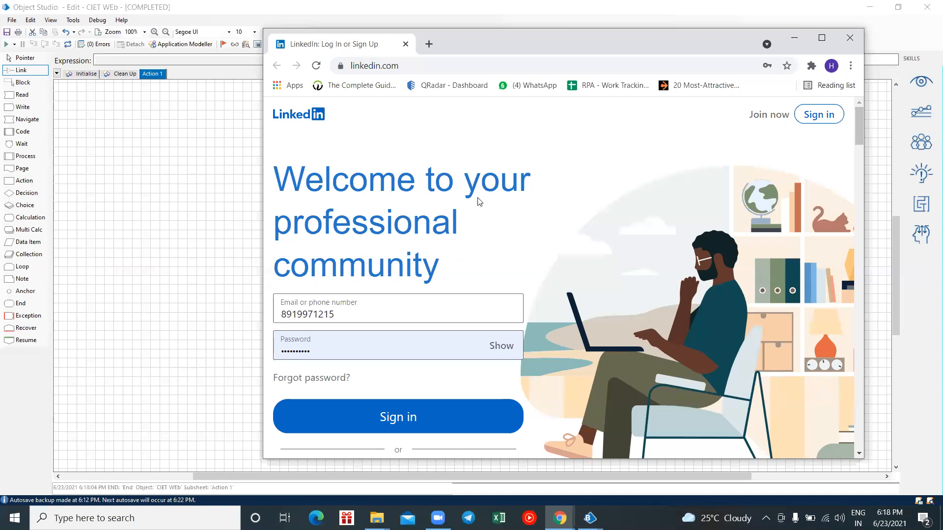
Place a Reader1 read stage below Writer1 and open its properties.
{"action": "left_click", "coordinate": [856, 34]}
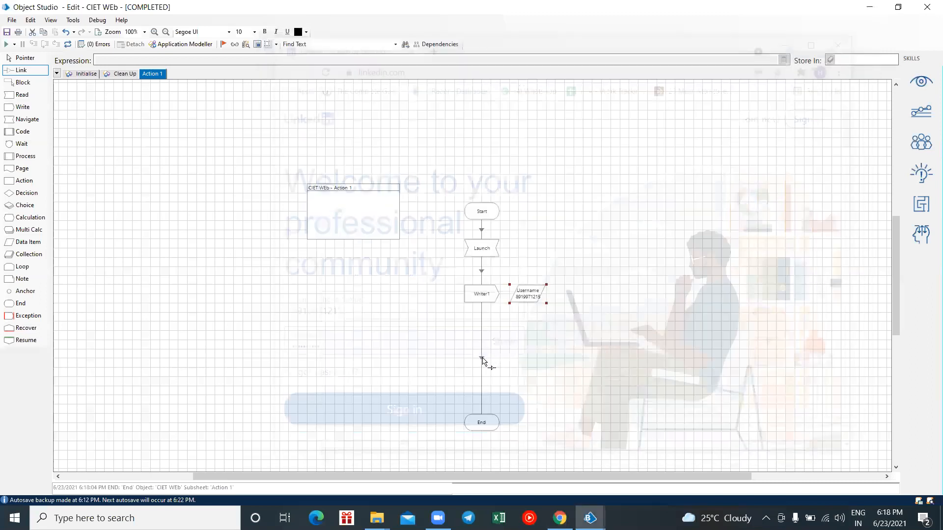
{"action": "left_click", "coordinate": [483, 362]}
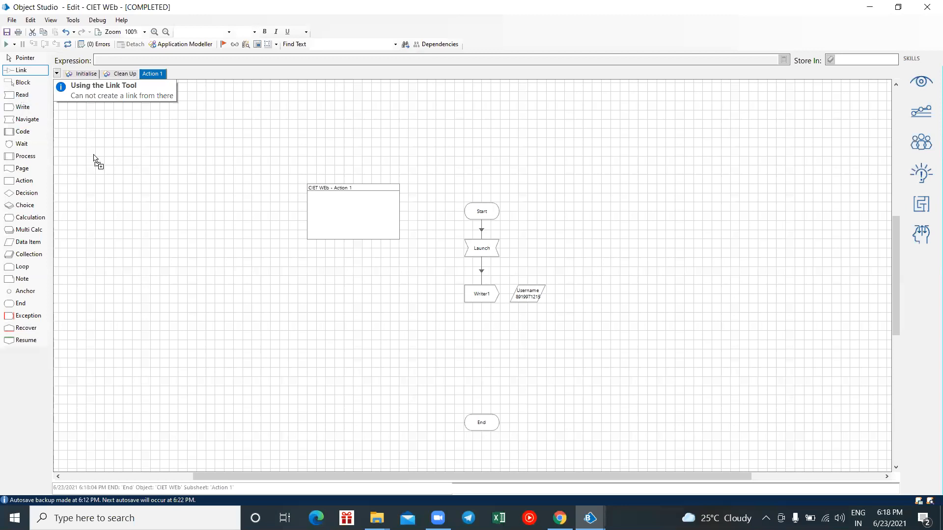
{"action": "left_click_drag", "start_coordinate": [498, 334], "coordinate": [481, 339]}
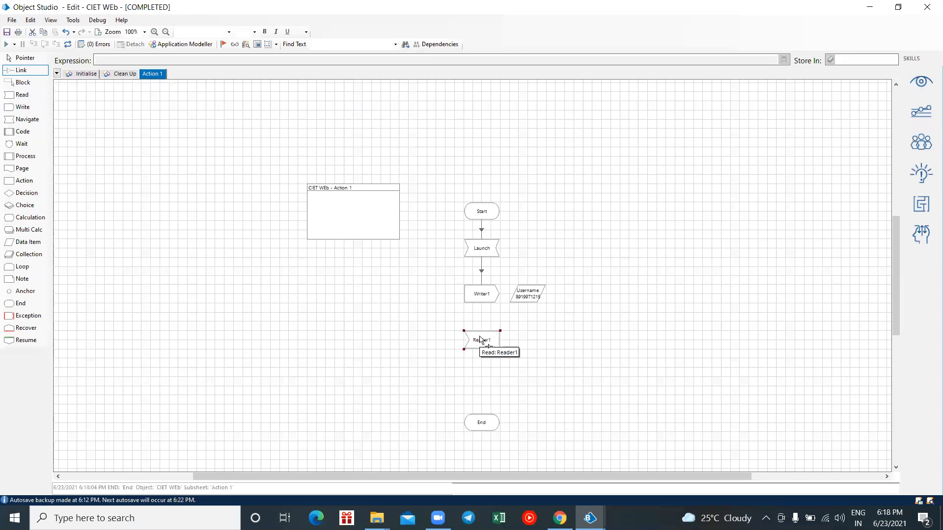
{"action": "left_click", "coordinate": [481, 339]}
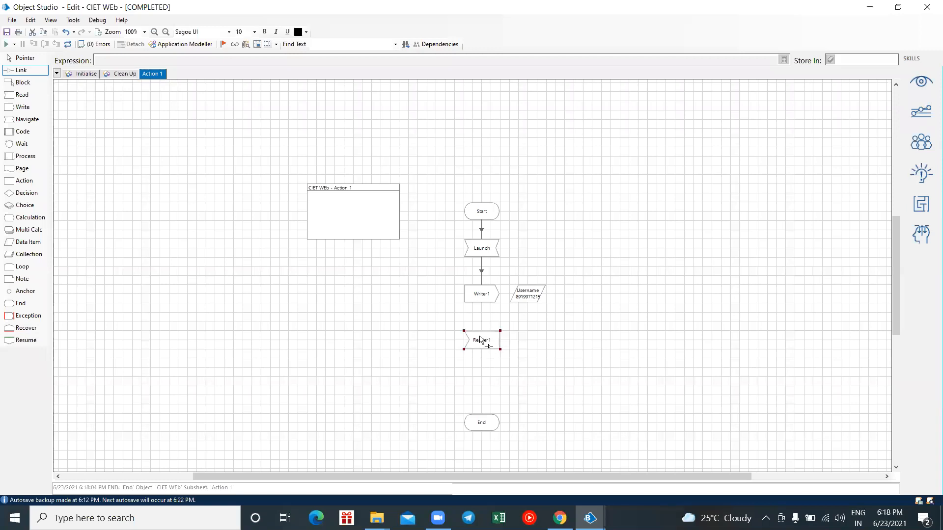
{"action": "double_click", "coordinate": [480, 339]}
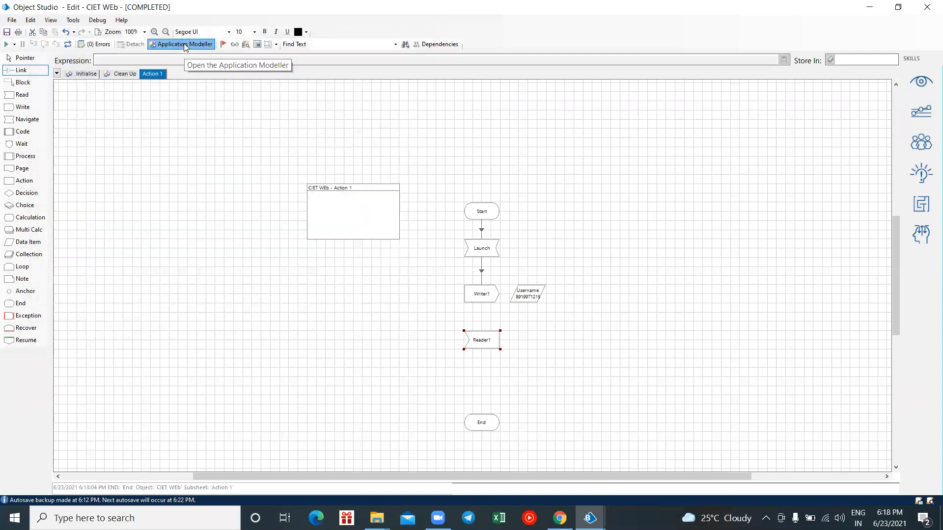
{"action": "left_click", "coordinate": [185, 45]}
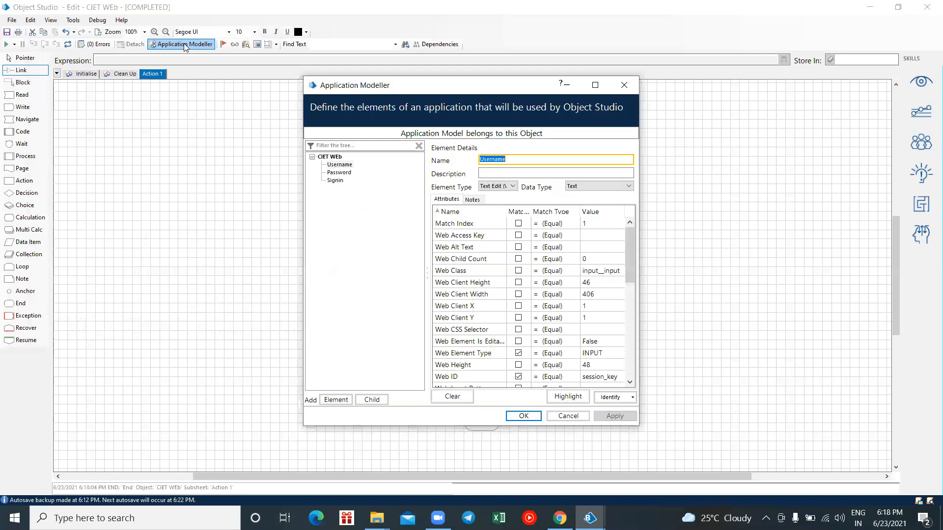
{"action": "left_click", "coordinate": [329, 156]}
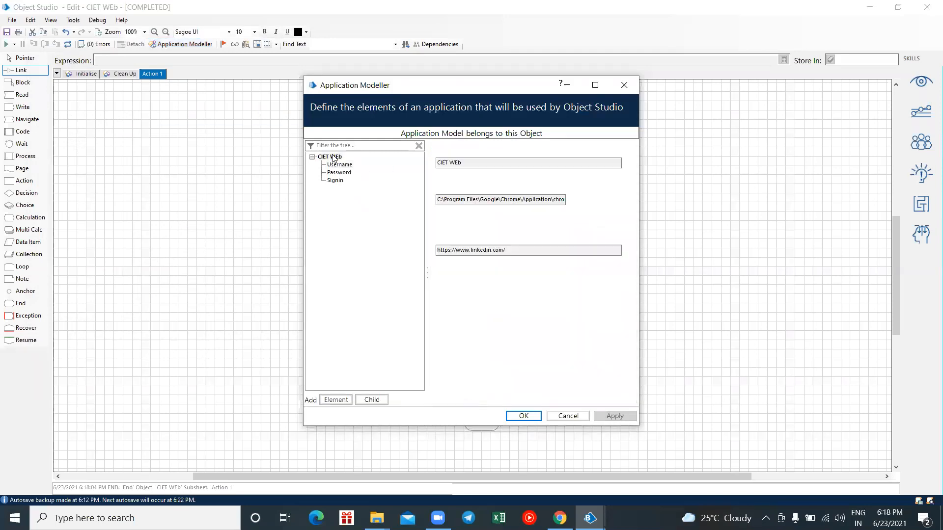
{"action": "left_click", "coordinate": [512, 248]}
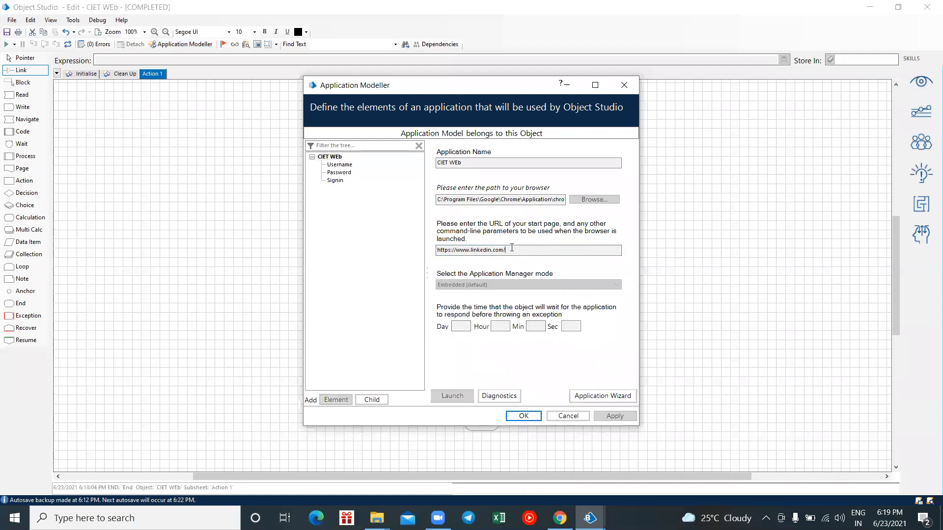
{"action": "double_click", "coordinate": [490, 252]}
{"action": "key", "text": "ctrl+a"}
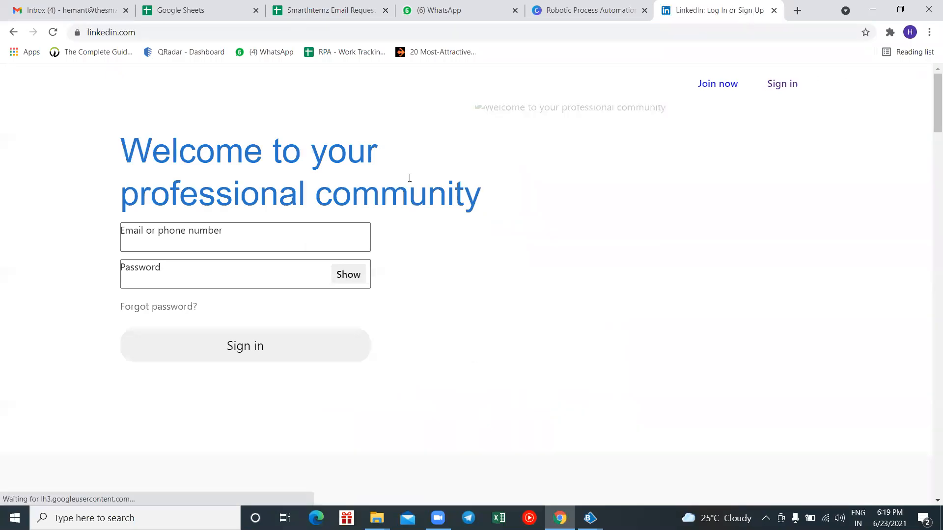
Highlight LinkedIn's welcome heading, then return to the CIET WEb Action 1 diagram (Start, Launch, Writer1, Reader1, End).
{"action": "left_click_drag", "start_coordinate": [118, 142], "coordinate": [481, 196]}
{"action": "mouse_move", "coordinate": [559, 518]}
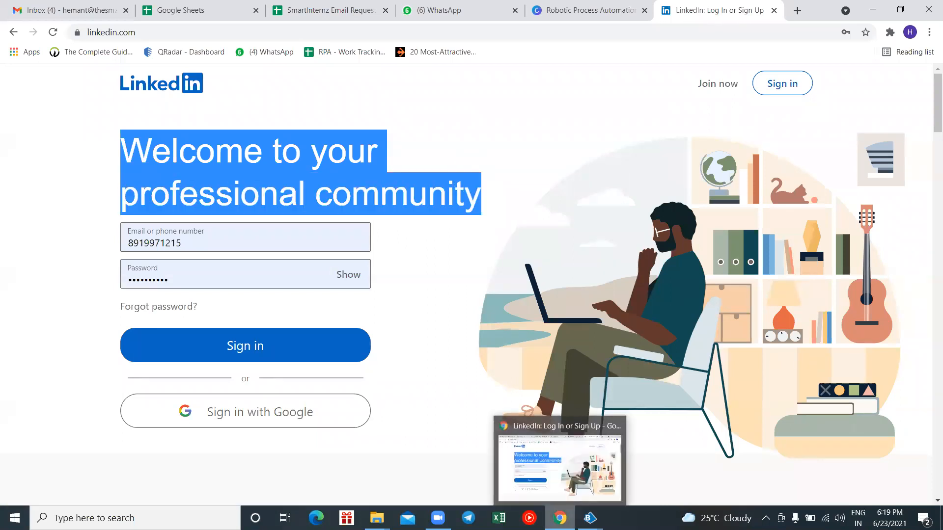
{"action": "left_click", "coordinate": [573, 474]}
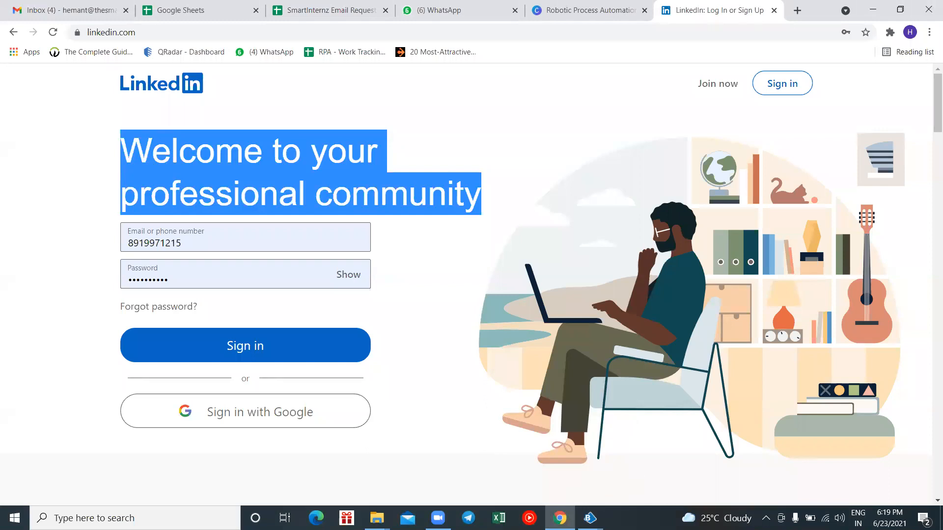
{"action": "left_click", "coordinate": [707, 465]}
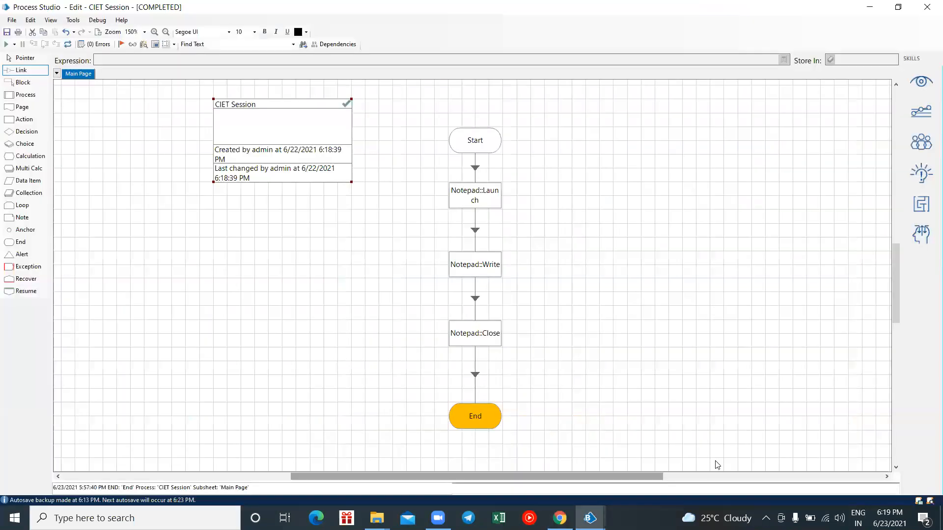
{"action": "left_click", "coordinate": [858, 468]}
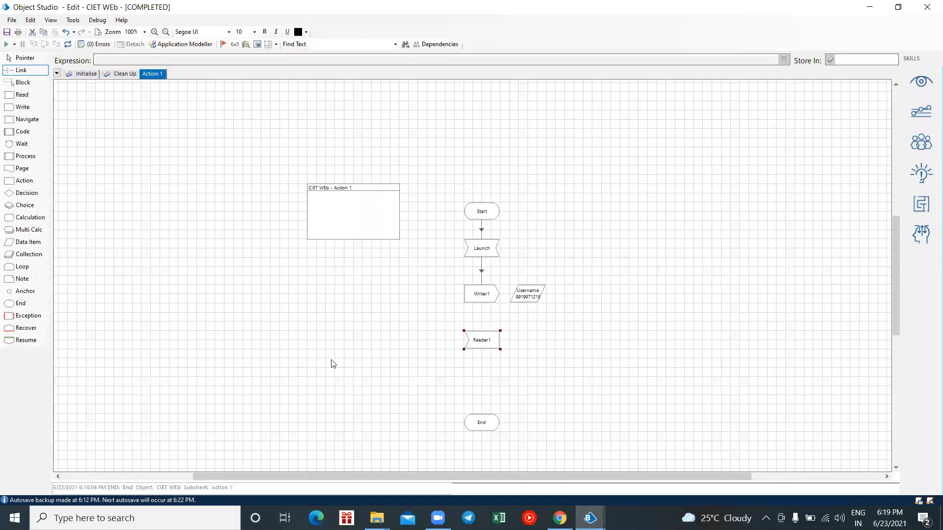
Add an application element named 'Read' beside Signin and begin identifying it on LinkedIn.
{"action": "left_click", "coordinate": [589, 518]}
{"action": "left_click", "coordinate": [860, 468]}
{"action": "left_click", "coordinate": [332, 185]}
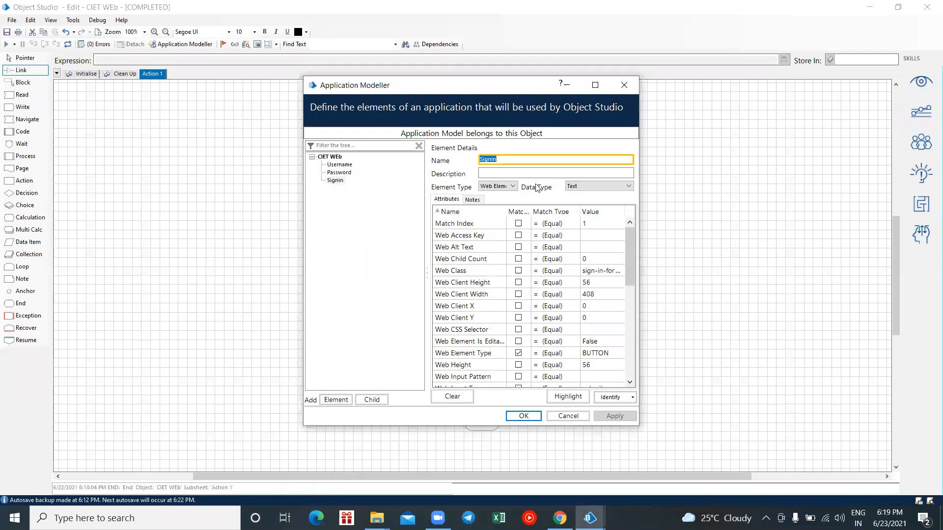
{"action": "left_click", "coordinate": [336, 399]}
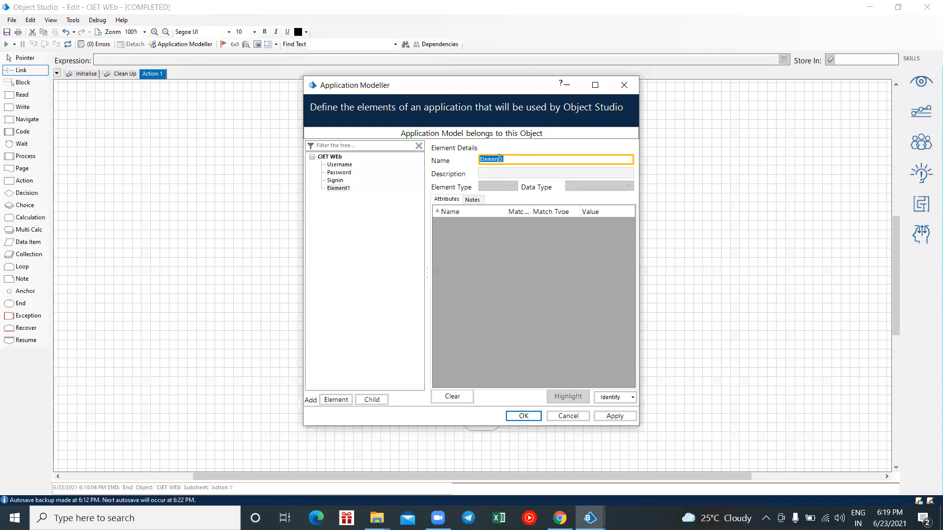
{"action": "type", "text": "Read"}
{"action": "left_click", "coordinate": [612, 399]}
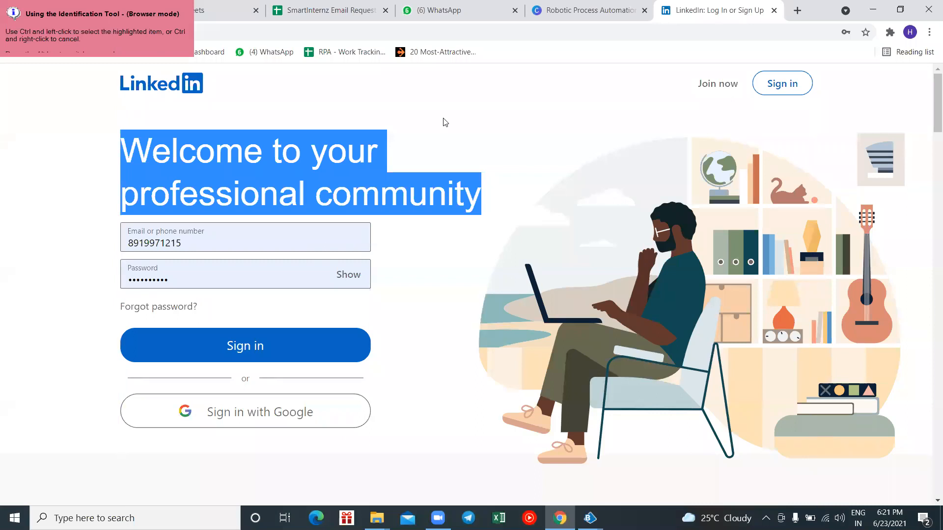
Cycle the identification mode from Browser through Win32 and UI Automation into Region.
{"action": "key", "text": "alt"}
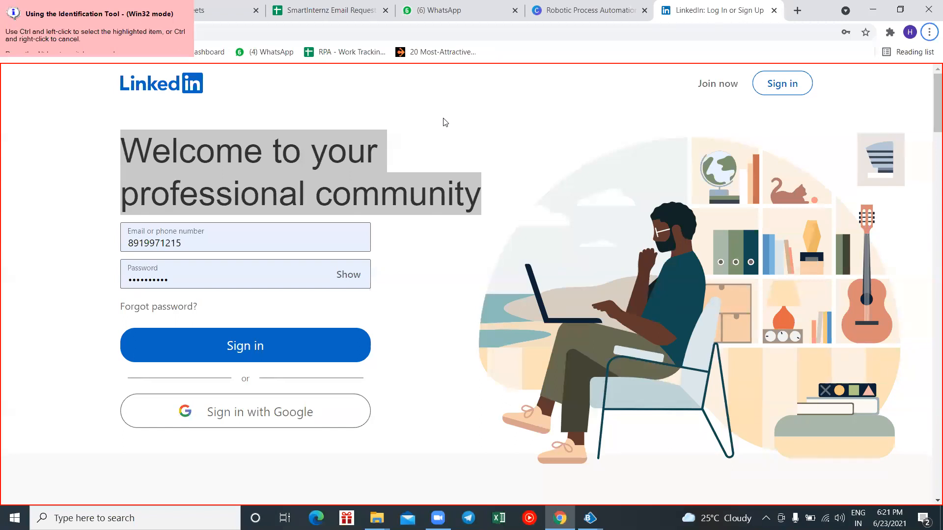
{"action": "key", "text": "F4"}
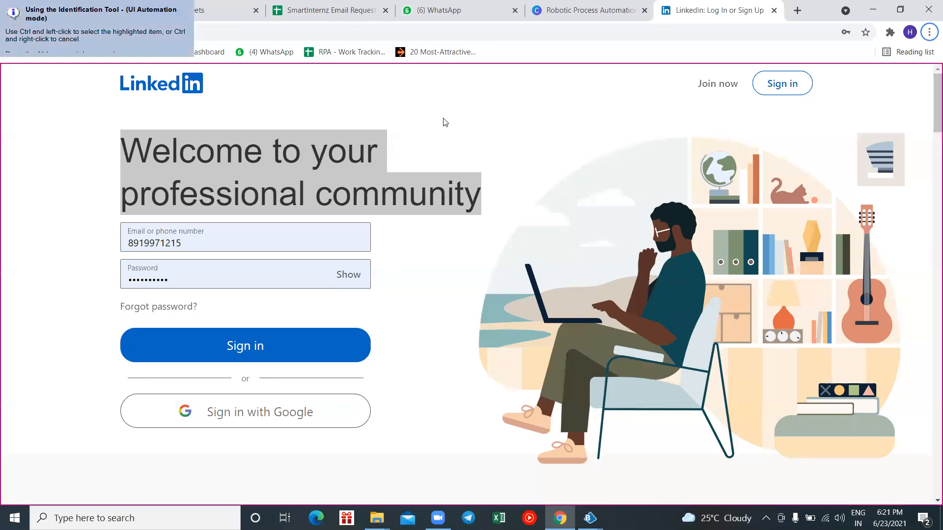
{"action": "key", "text": "F4"}
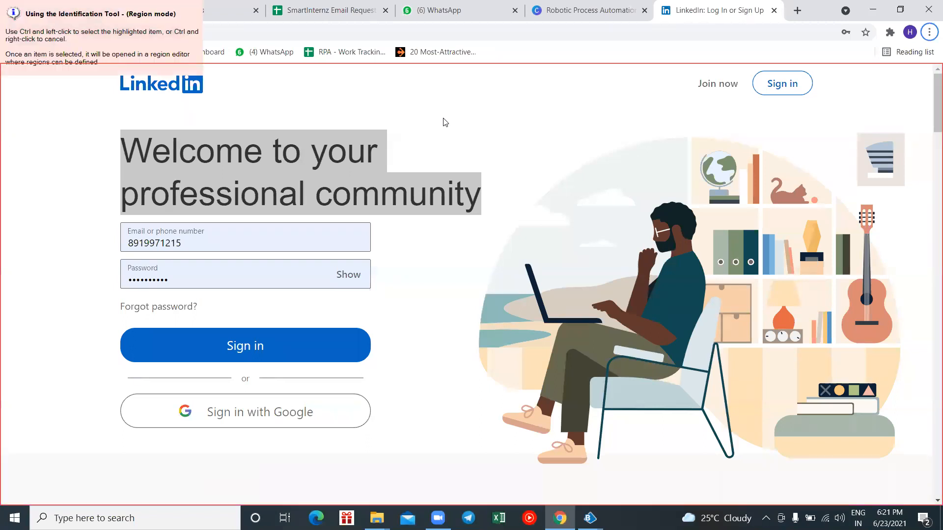